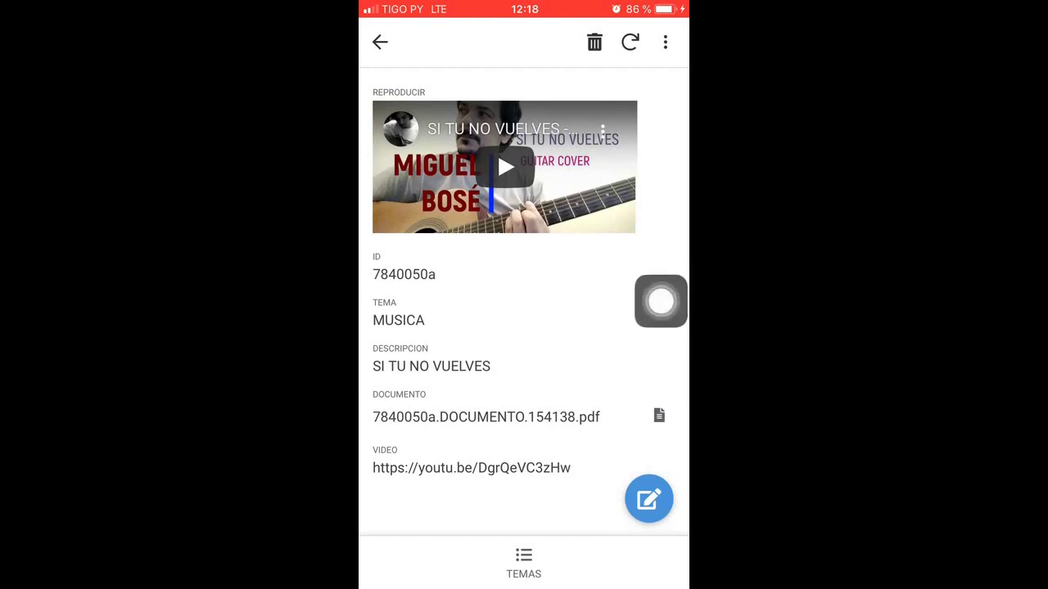
# Play the video of the SI TU NO VUELVES record in full screen and close the player
pyautogui.click(507, 167)
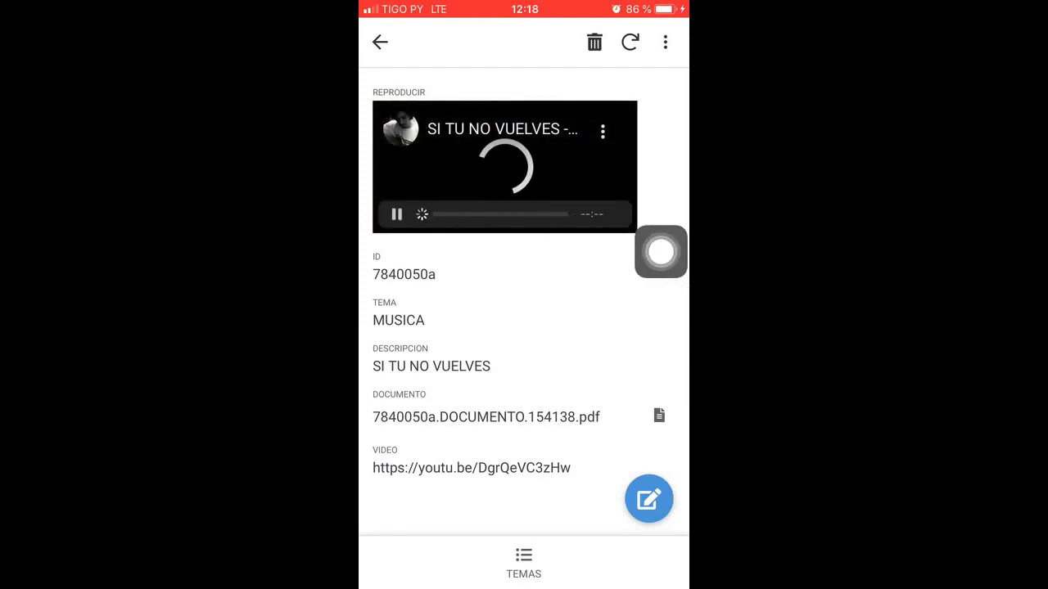
pyautogui.press('XF86AudioRaiseVolume')
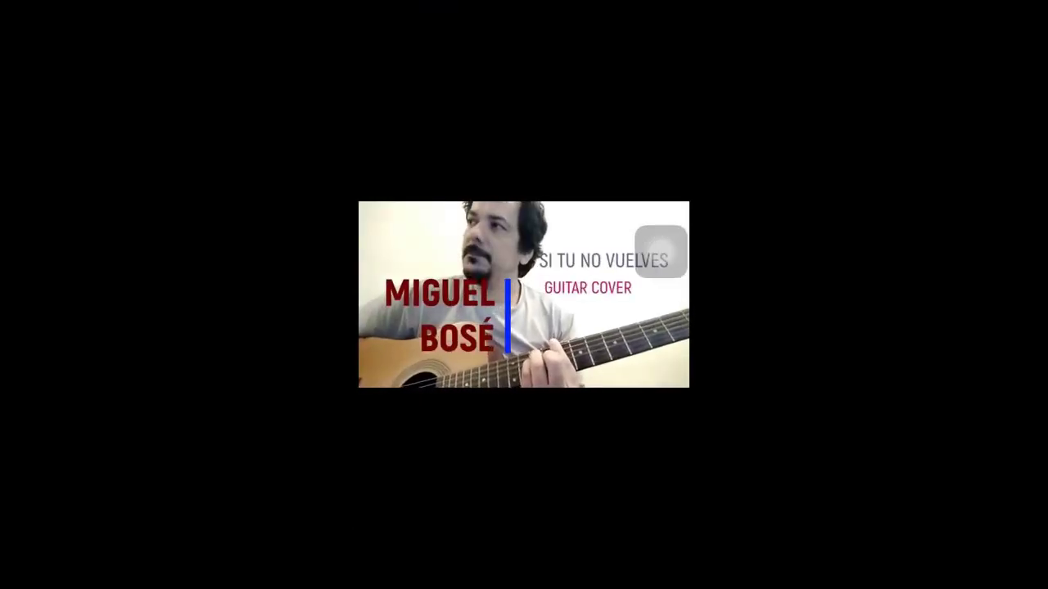
pyautogui.click(524, 294)
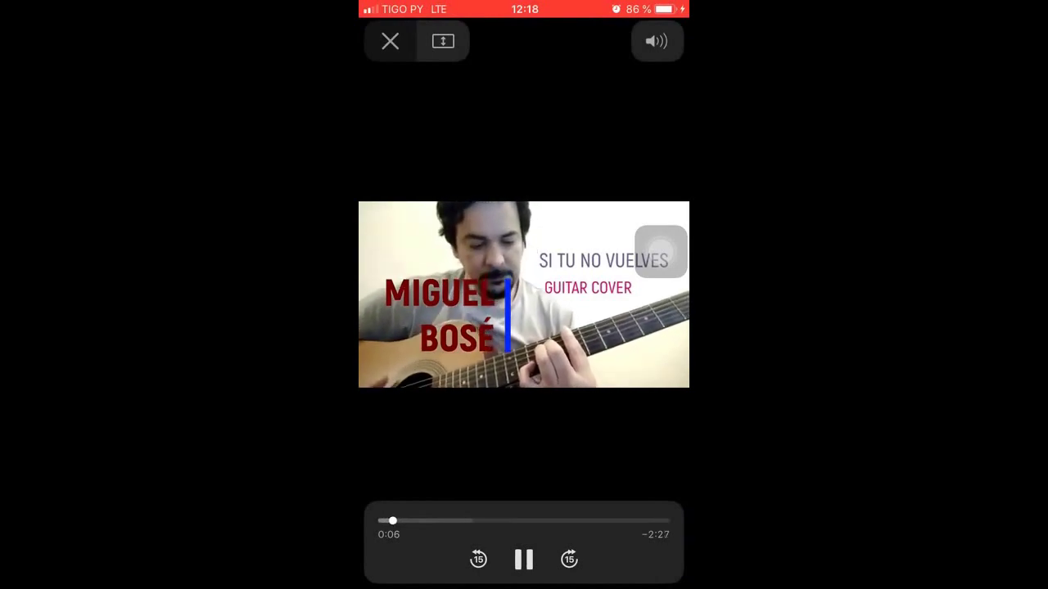
pyautogui.click(390, 41)
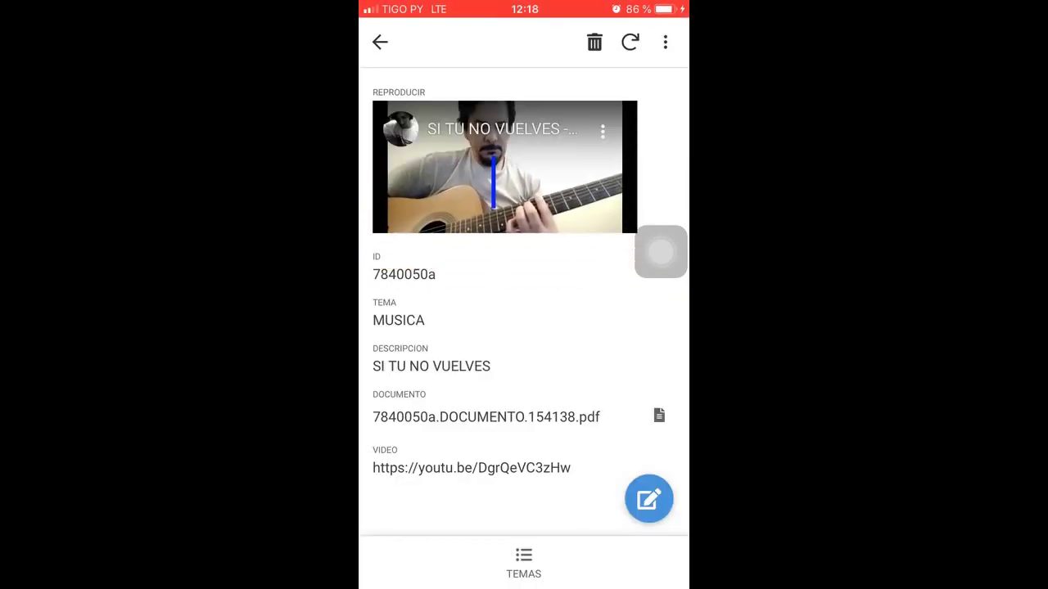
# View the PDF document attached to the SI TU NO VUELVES record, zoom in on the score, and close it
pyautogui.scroll(-1, 524, 328)
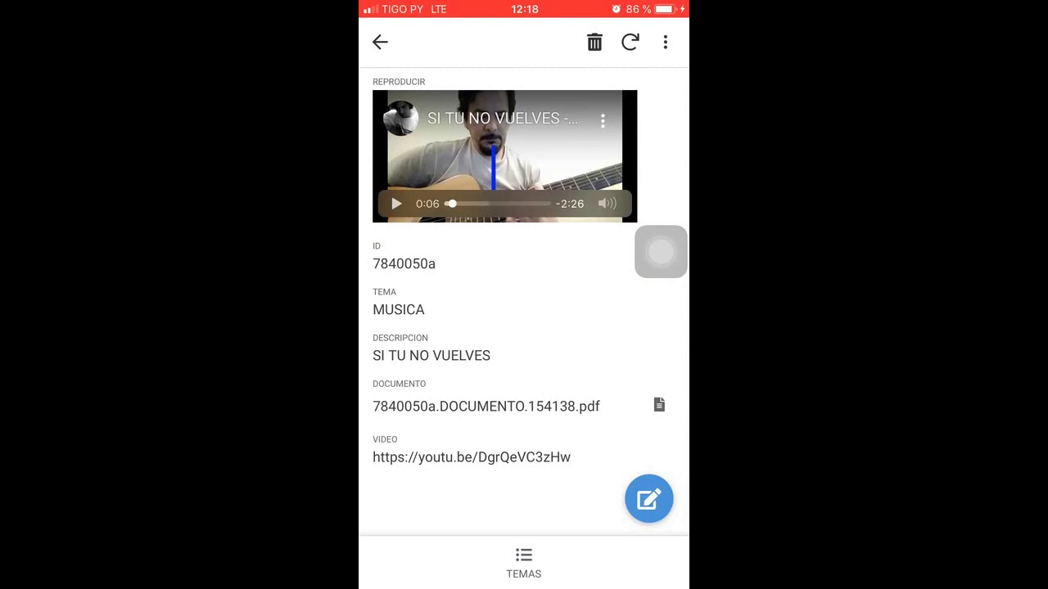
pyautogui.click(659, 404)
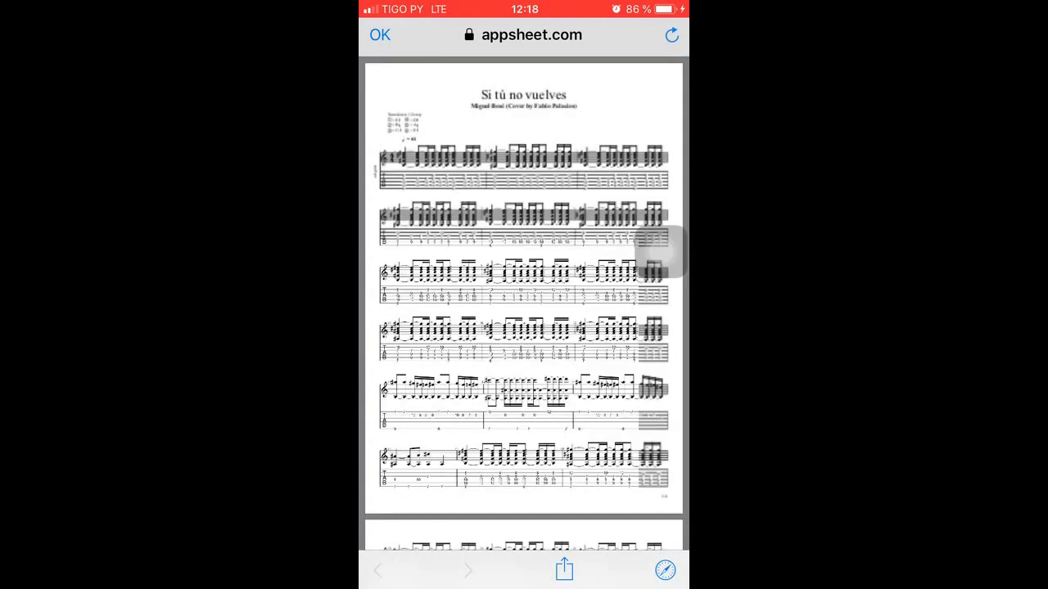
pyautogui.scroll(5, 524, 245)
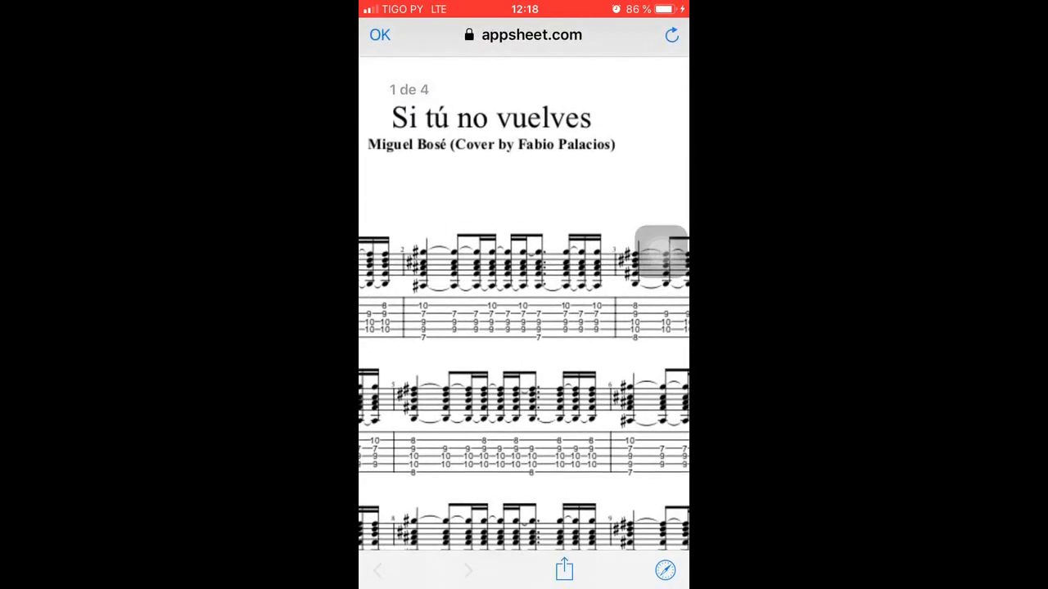
pyautogui.scroll(-5, 523, 328)
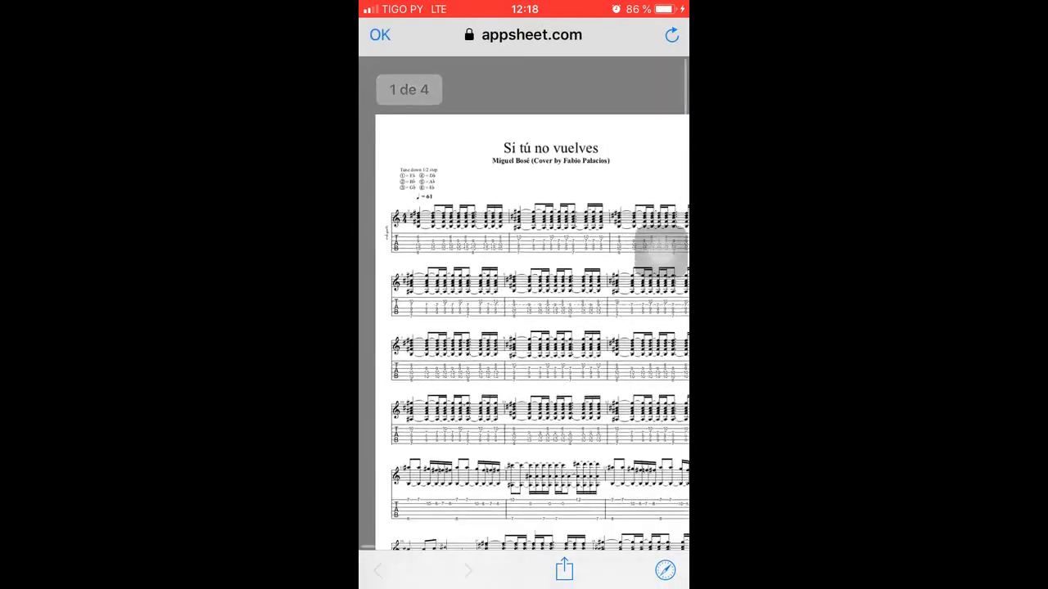
pyautogui.click(380, 35)
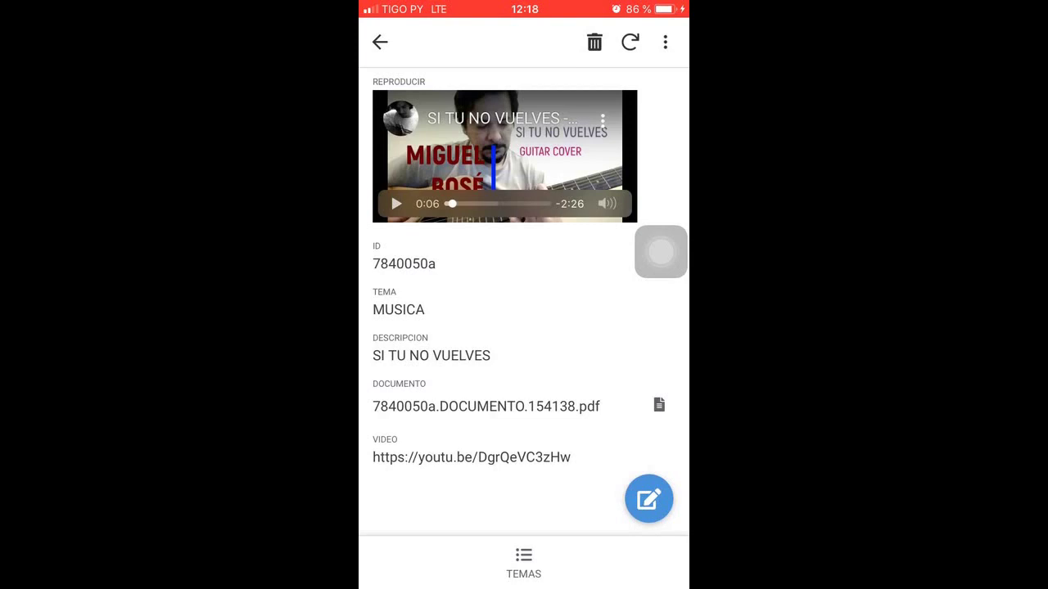
# Return to the TEMAS list and view the FINANZAS record described as TUTORIAL PARA COMPRAR BITCOIN
pyautogui.click(380, 42)
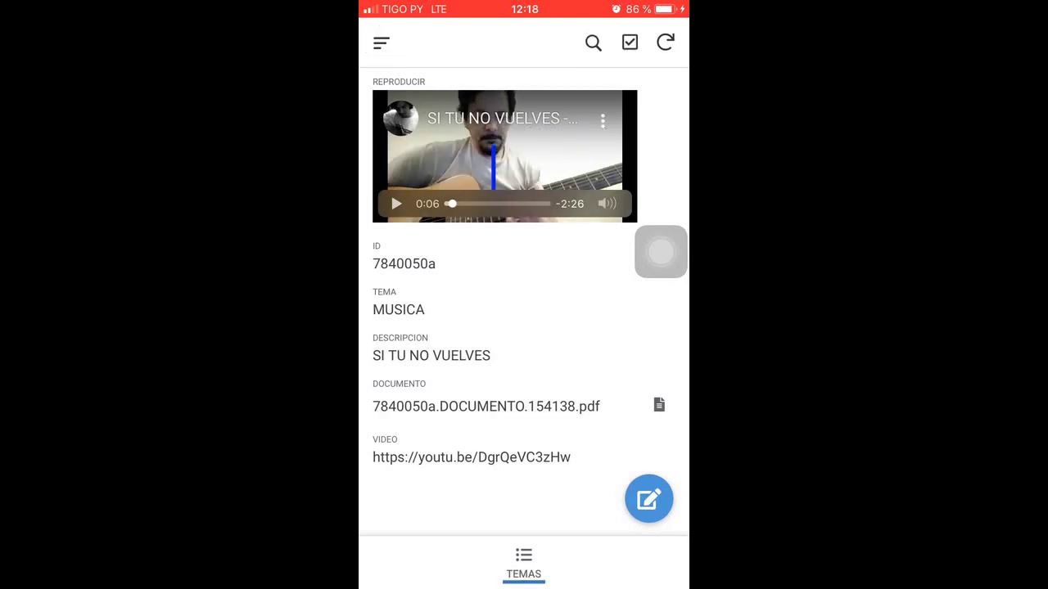
pyautogui.click(524, 321)
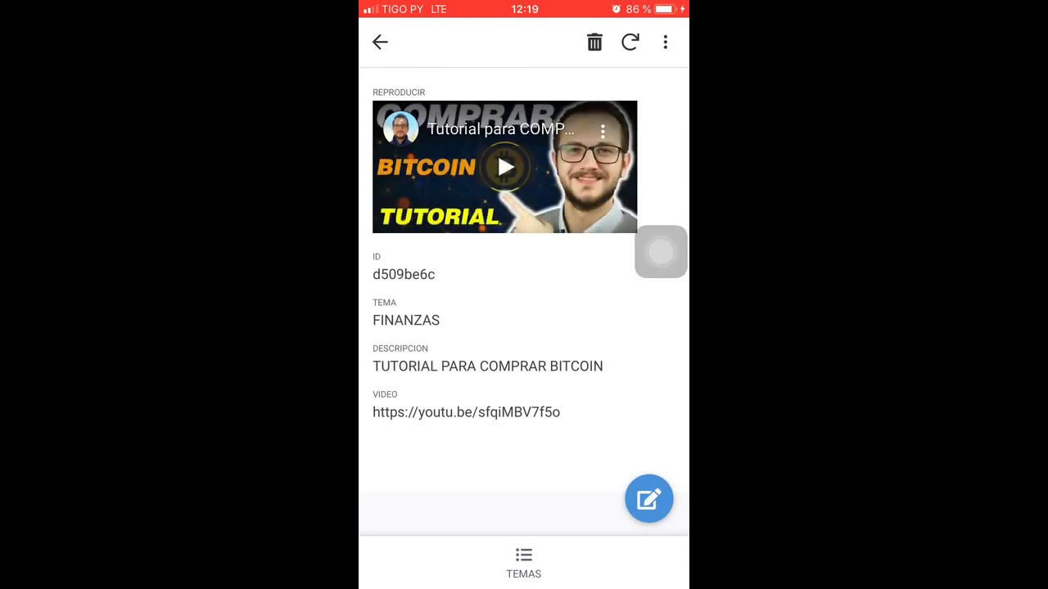
pyautogui.moveTo(524, 586); pyautogui.dragTo(524, 294)
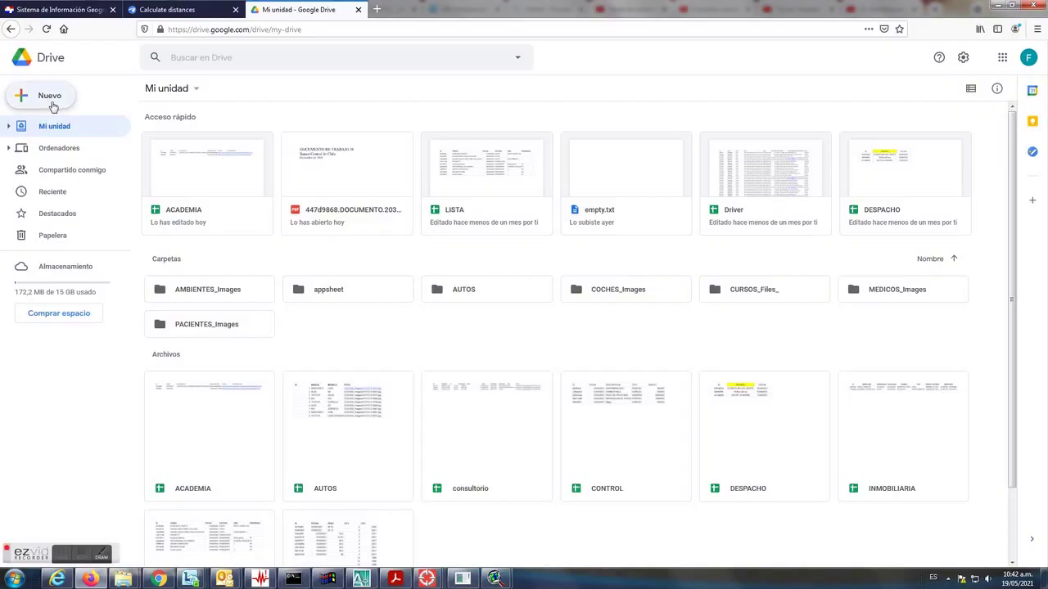
# Create a blank Google Sheets spreadsheet from Google Drive and open its title for editing
pyautogui.click(52, 106)
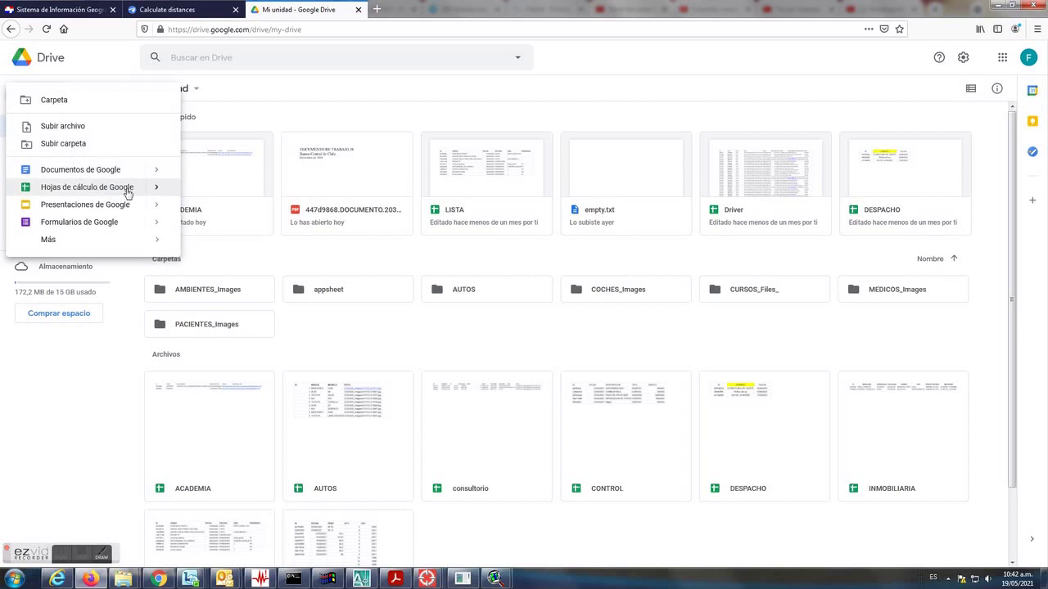
pyautogui.moveTo(156, 187)
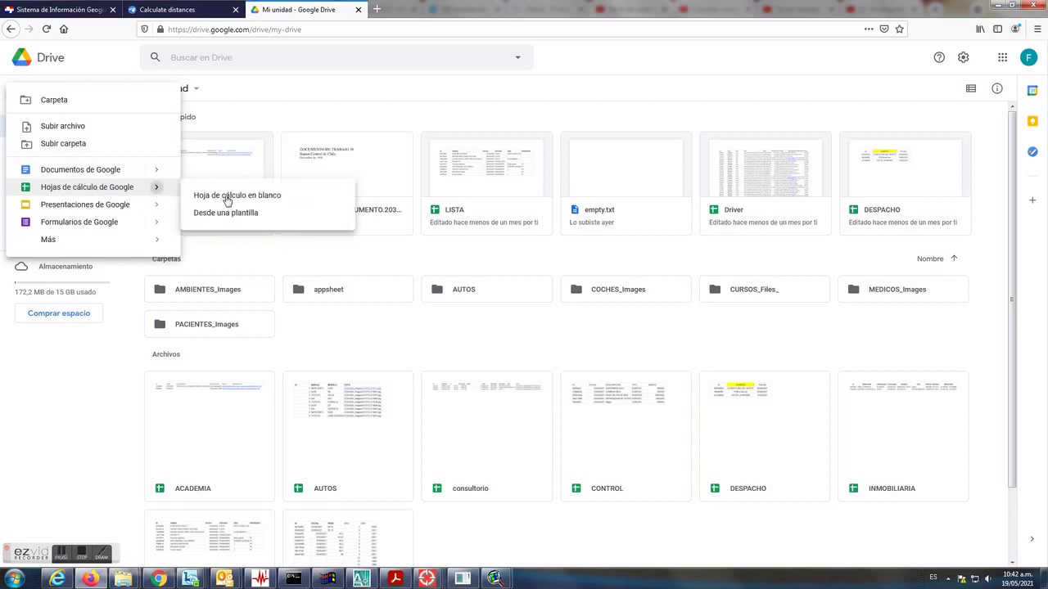
pyautogui.click(269, 200)
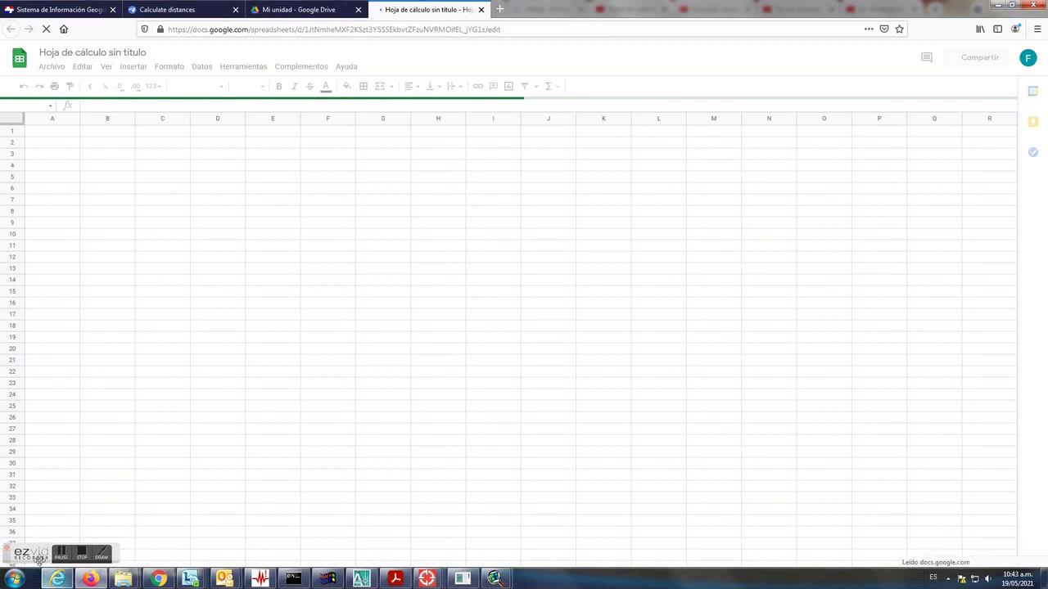
pyautogui.moveTo(196, 509); pyautogui.dragTo(403, 449)
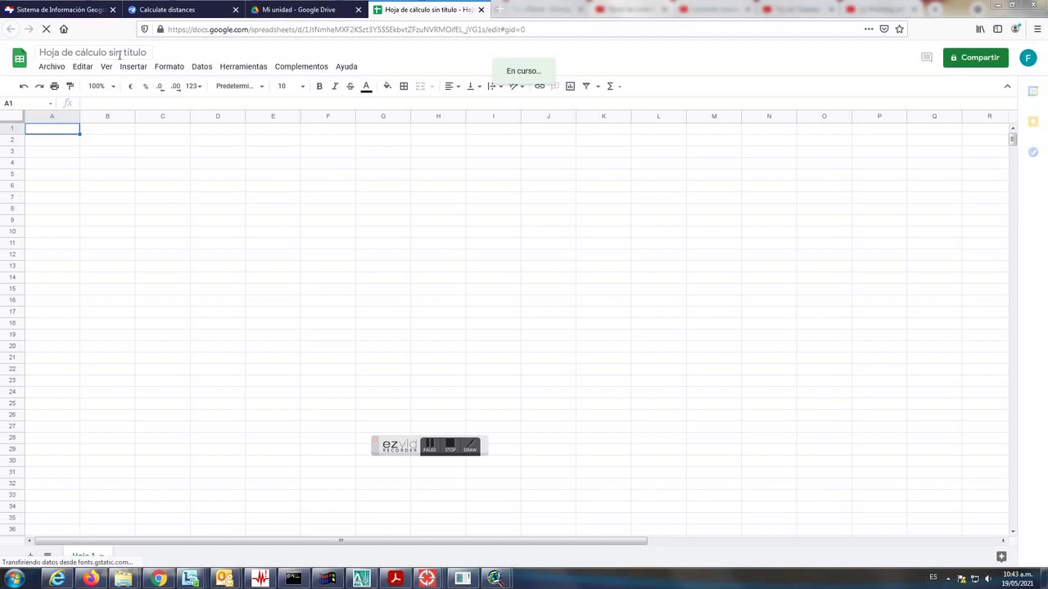
pyautogui.click(126, 53)
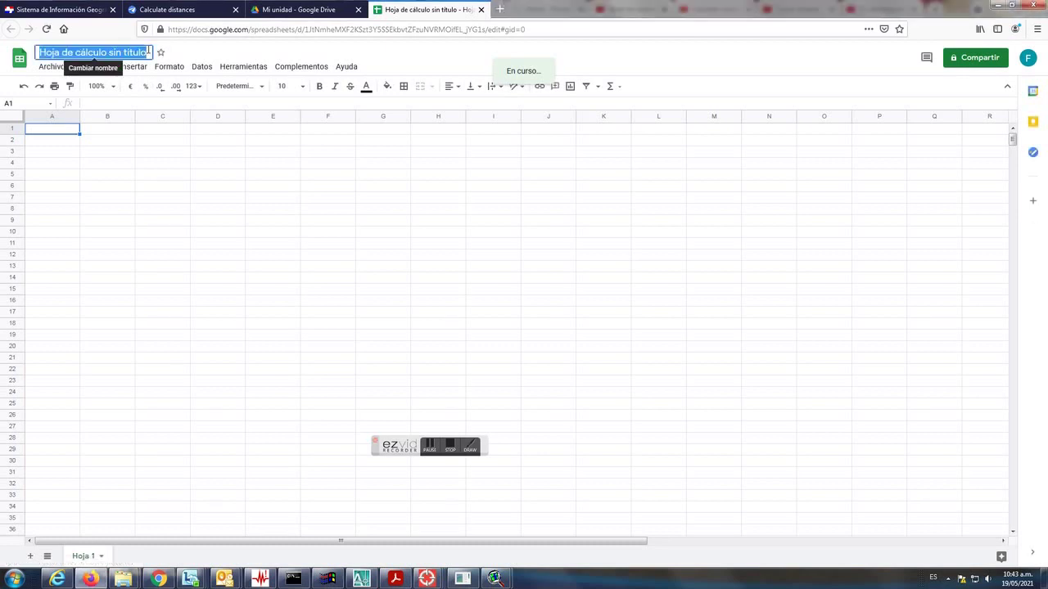
pyautogui.write('a')
pyautogui.press('BackSpace')
pyautogui.write('ARCHIVOS')
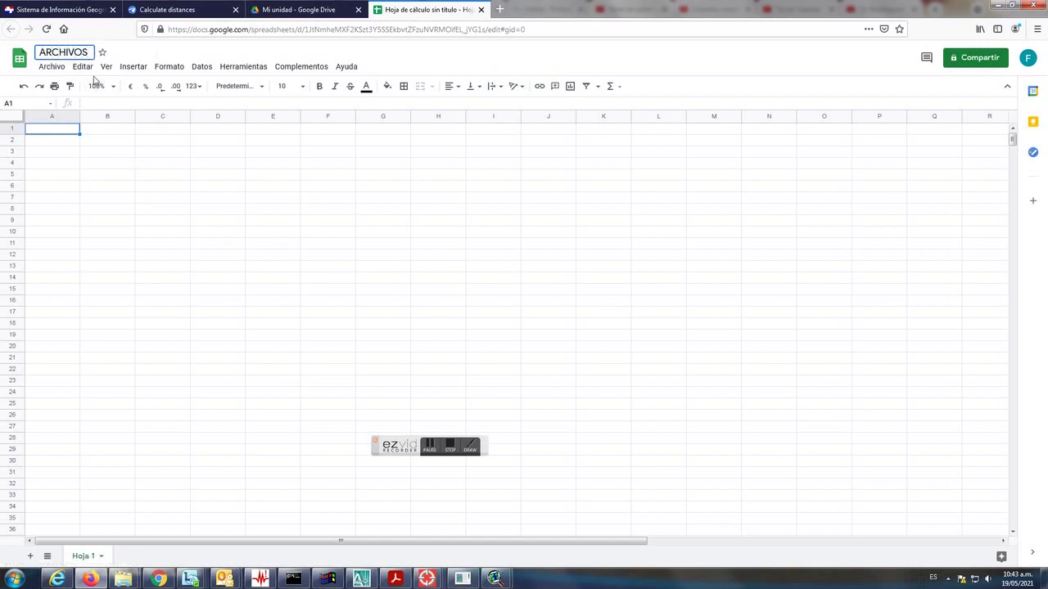
pyautogui.press('BackSpace')
pyautogui.press('BackSpace')
pyautogui.press('BackSpace')
pyautogui.press('BackSpace')
pyautogui.press('BackSpace')
pyautogui.press('BackSpace')
pyautogui.press('BackSpace')
pyautogui.press('BackSpace')
# Name both the spreadsheet and its first sheet TEMAS
pyautogui.write('TE,AS')
pyautogui.press('BackSpace')
pyautogui.press('BackSpace')
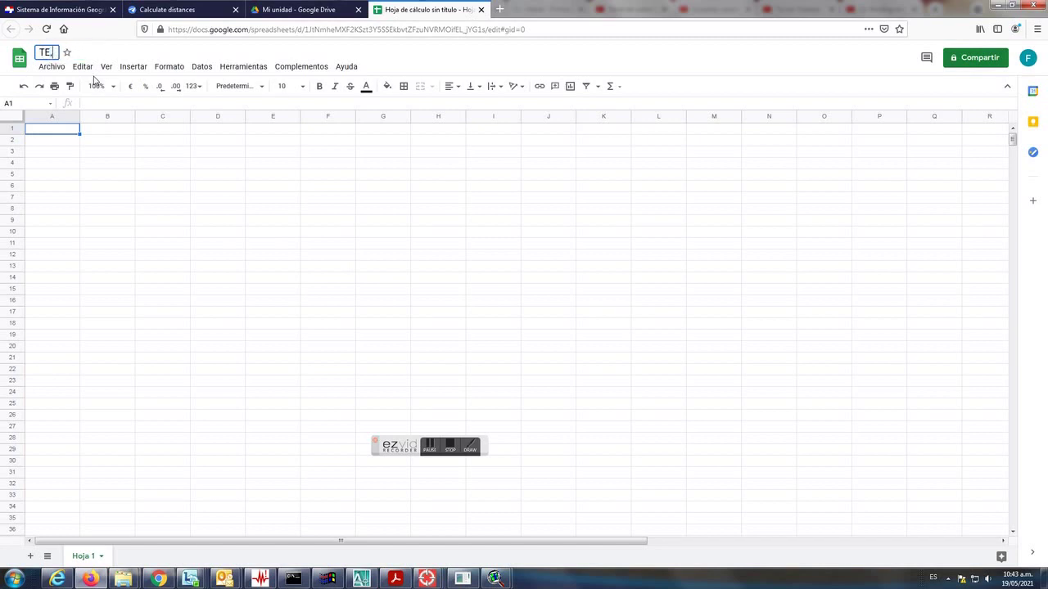
pyautogui.press('BackSpace')
pyautogui.write('MAS')
pyautogui.moveTo(77, 187); pyautogui.dragTo(77, 199)
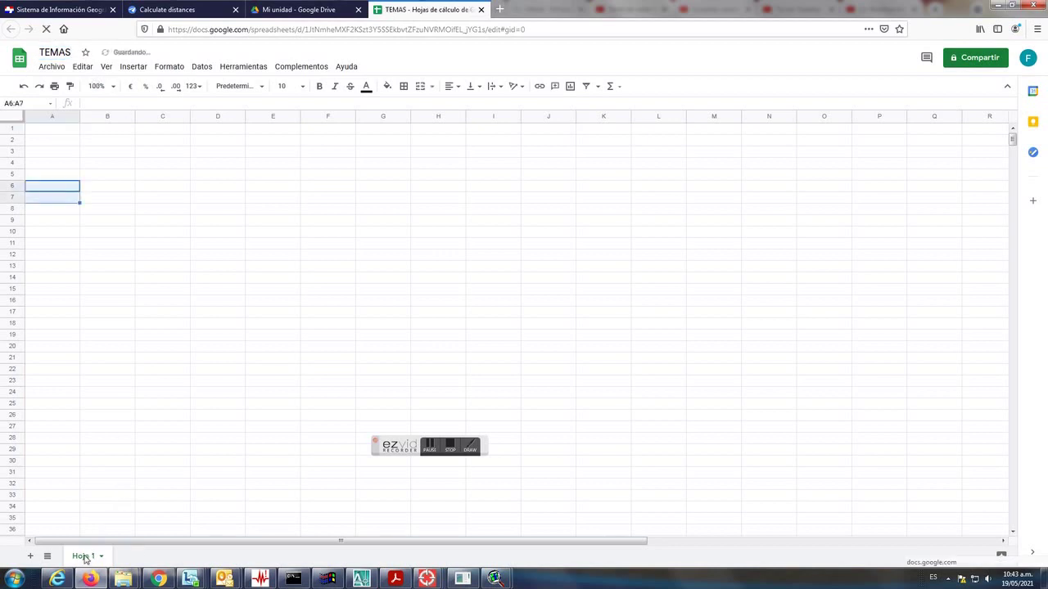
pyautogui.doubleClick(90, 557)
pyautogui.write('TEMAS')
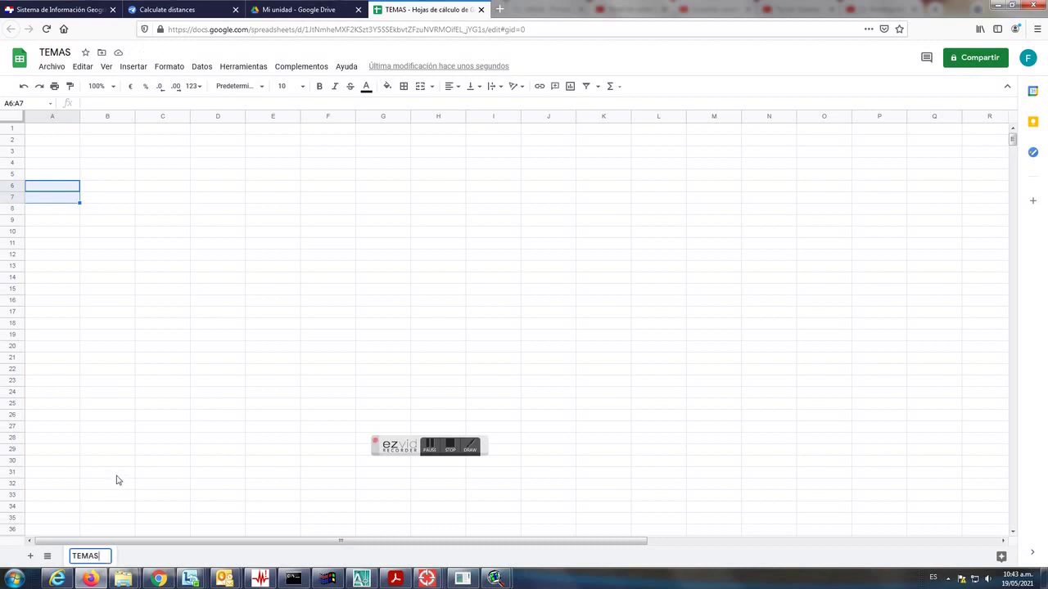
# Enter the column headers ID, TEMA, DOCUMENTO and DESCRIPCION in cells A1 to D1
pyautogui.click(62, 132)
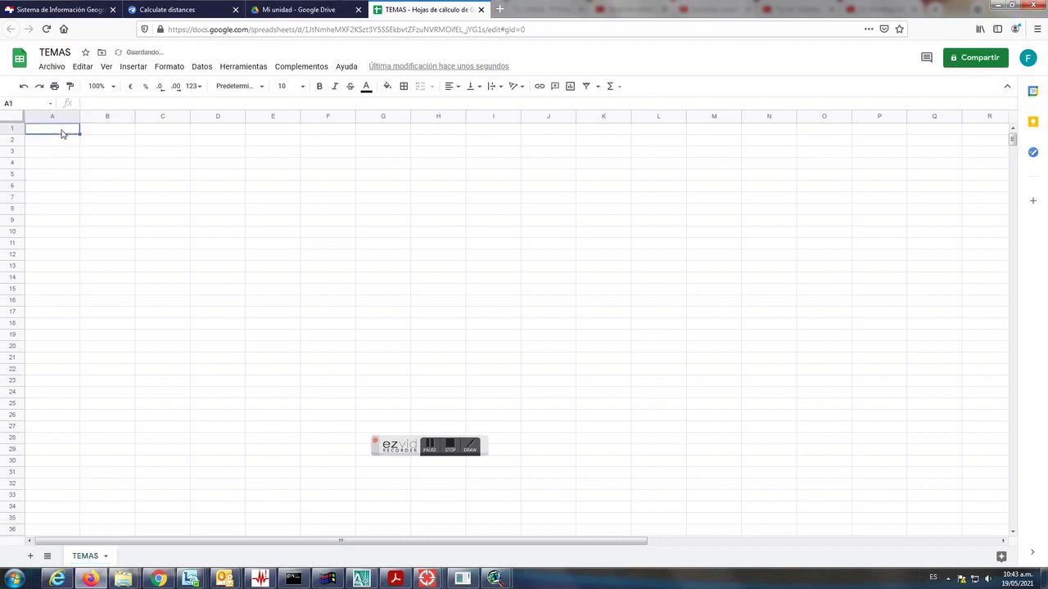
pyautogui.write('ID')
pyautogui.press('Tab')
pyautogui.write('TEMA')
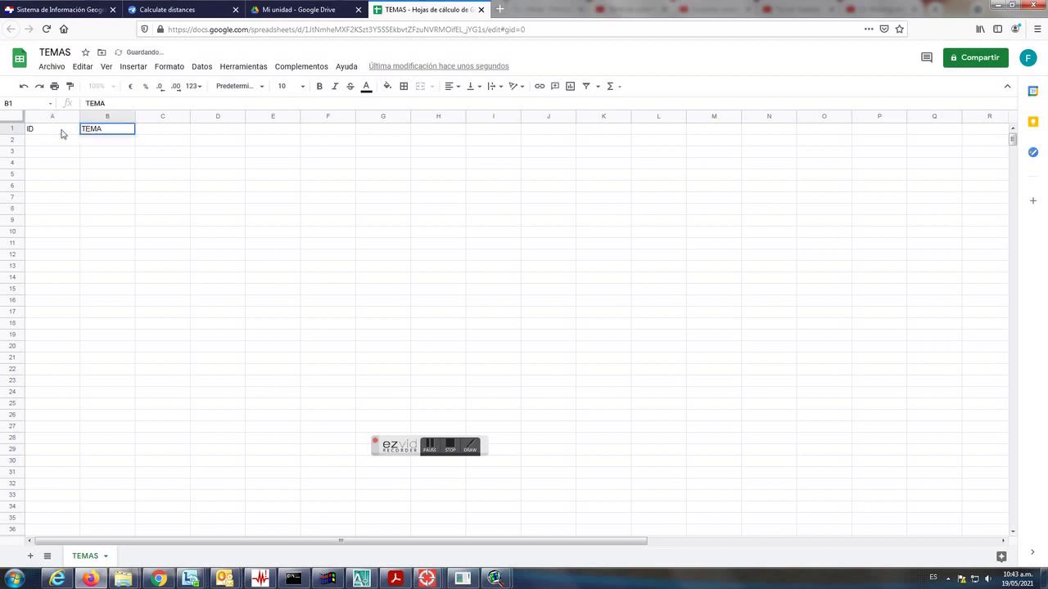
pyautogui.press('Tab')
pyautogui.write('DOCUMENT')
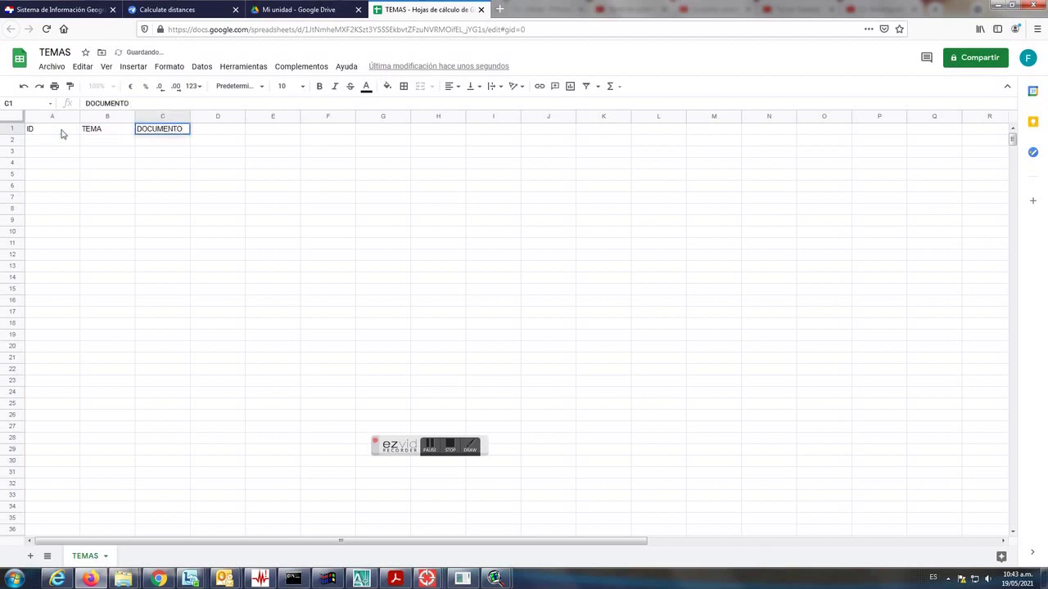
pyautogui.write('O')
pyautogui.press('Tab')
pyautogui.write('DES')
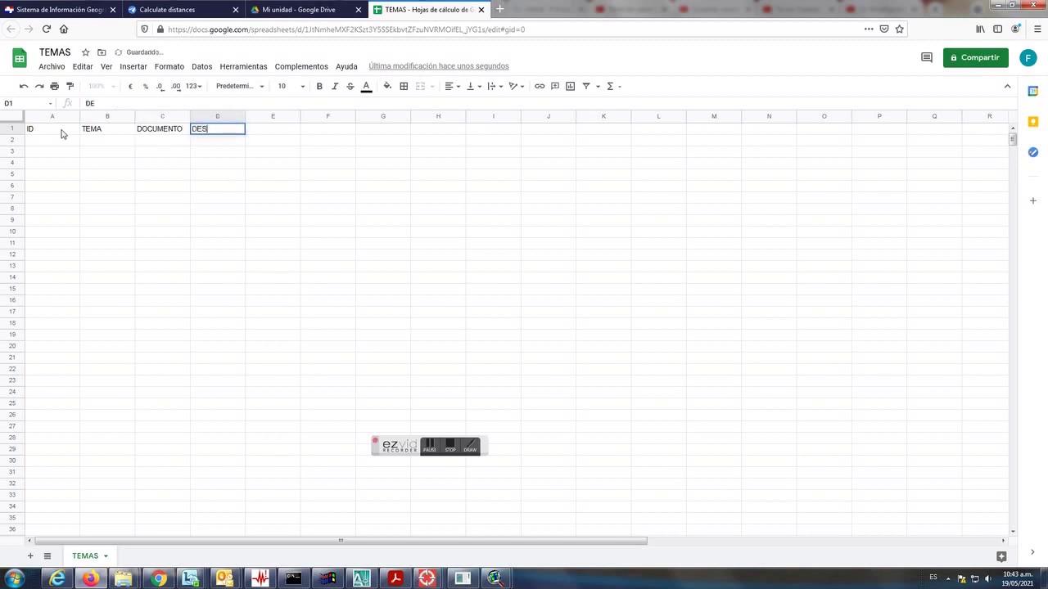
pyautogui.write('CRIPCION')
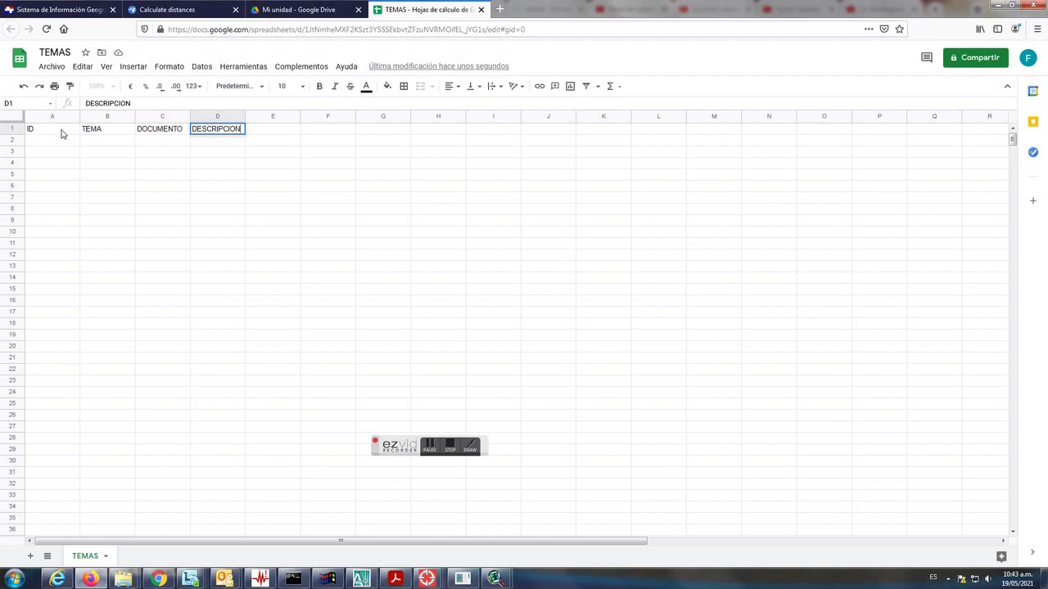
# Swap the last two headers so that C1 holds DESCRIPCION and D1 holds DOCUMENTO
pyautogui.hotkey('shift', 'Tab')
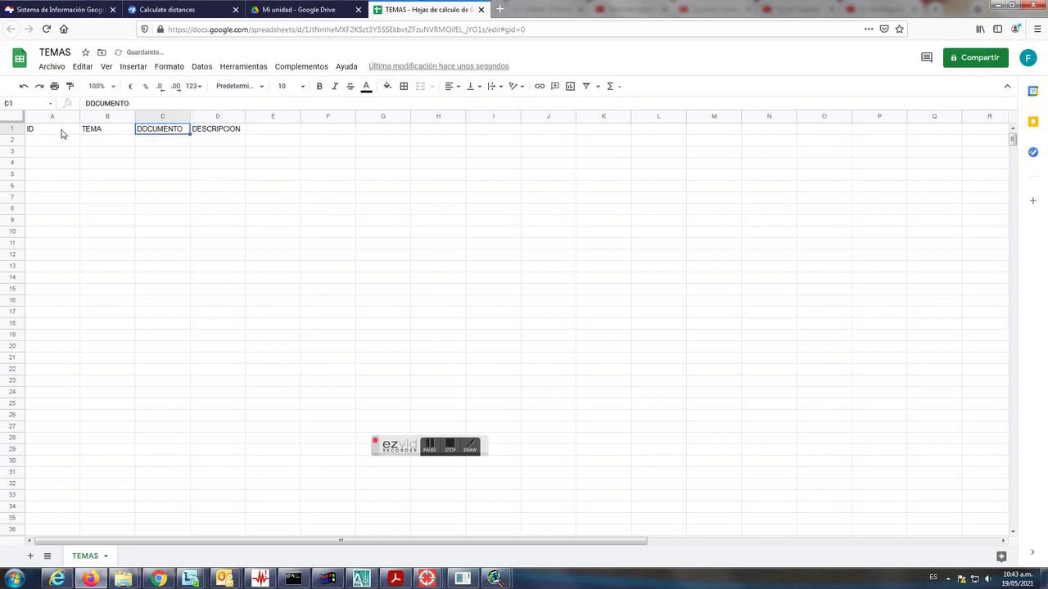
pyautogui.press('Tab')
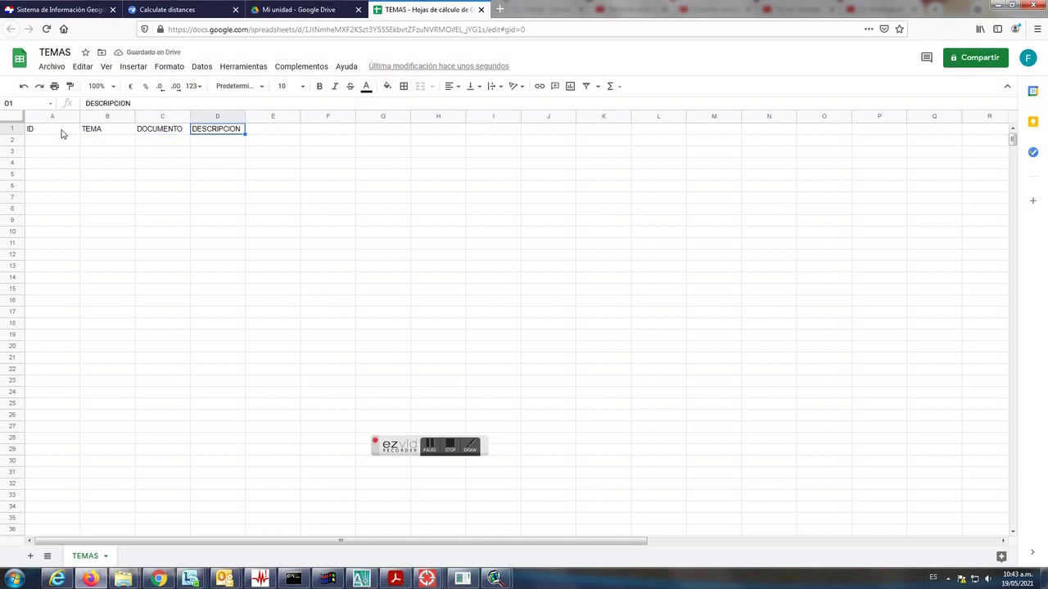
pyautogui.hotkey('ctrl', 'c')
pyautogui.hotkey('shift', 'Tab')
pyautogui.hotkey('ctrl', 'v')
pyautogui.press('Tab')
pyautogui.write('DOCUMENTO')
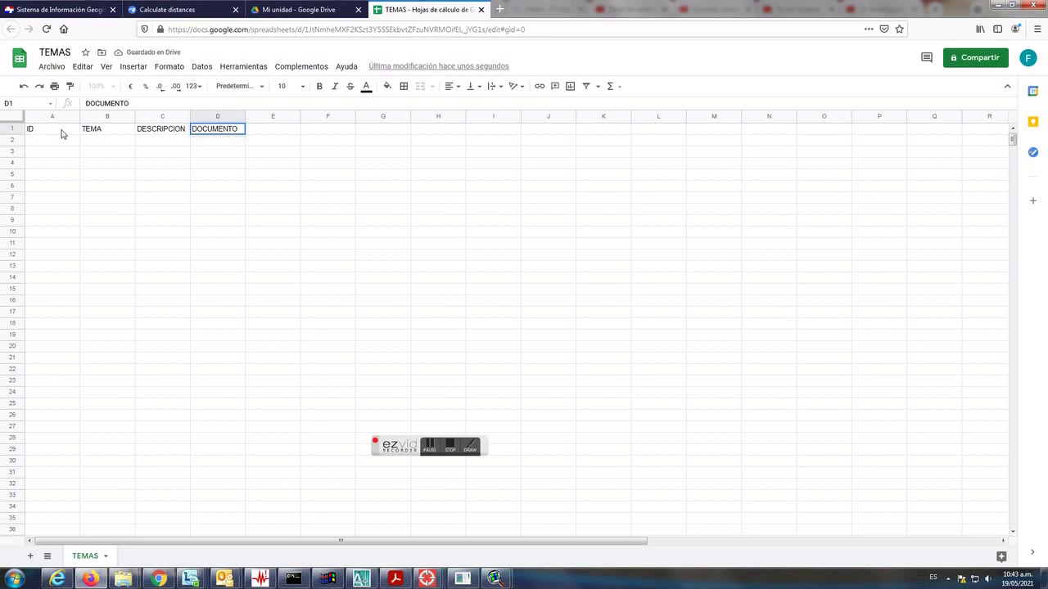
# Add the column headers VIDEO in E1 and REPRODUCIR in F1
pyautogui.press('Tab')
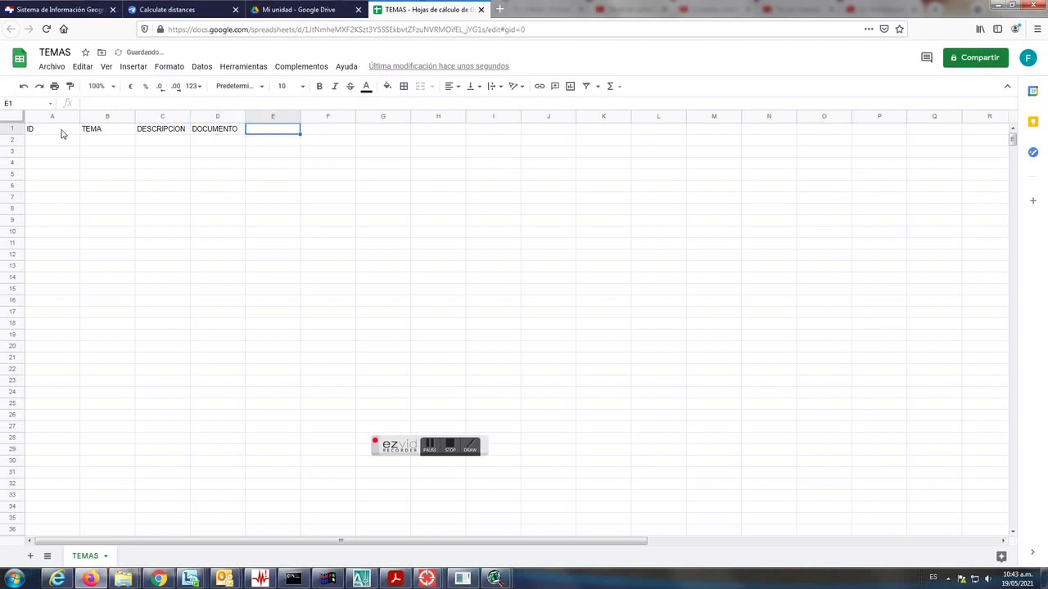
pyautogui.write('VIDEO')
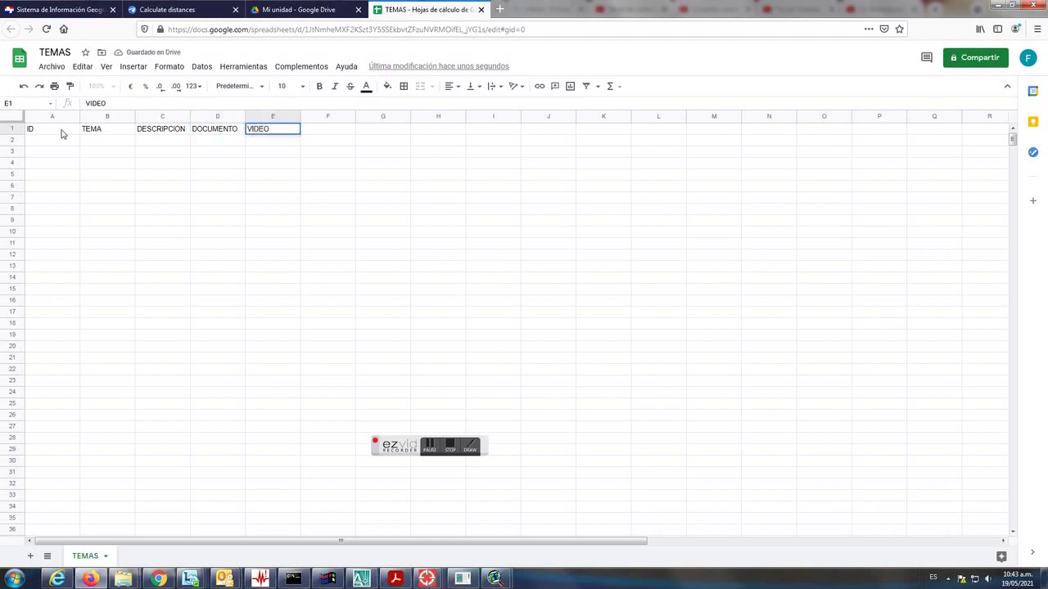
pyautogui.press('Tab')
pyautogui.write('REPRODUC')
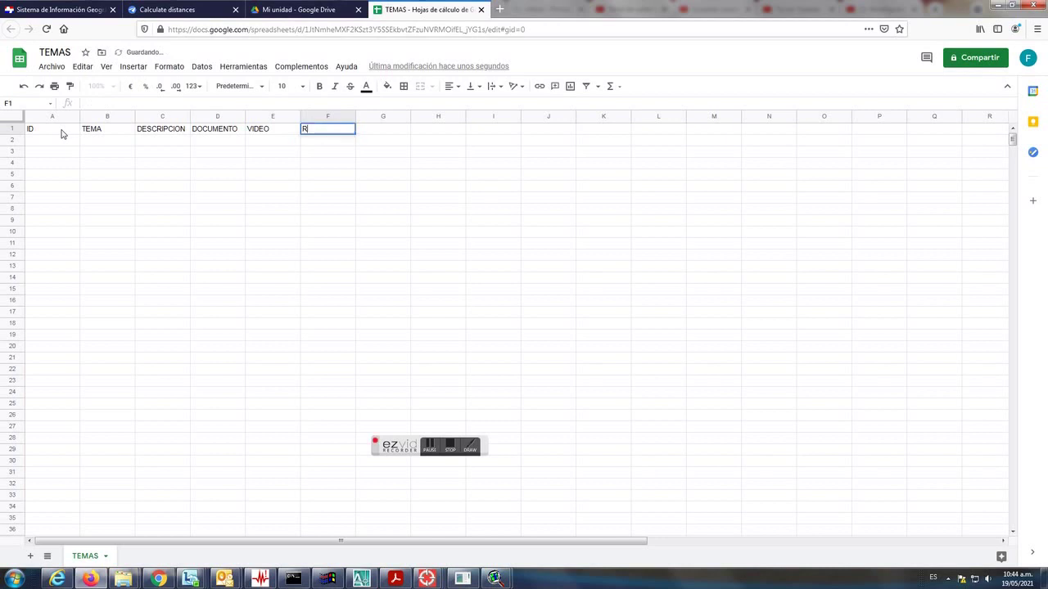
pyautogui.press('Return')
# Make the header row A1:F1 bold
pyautogui.click(67, 131)
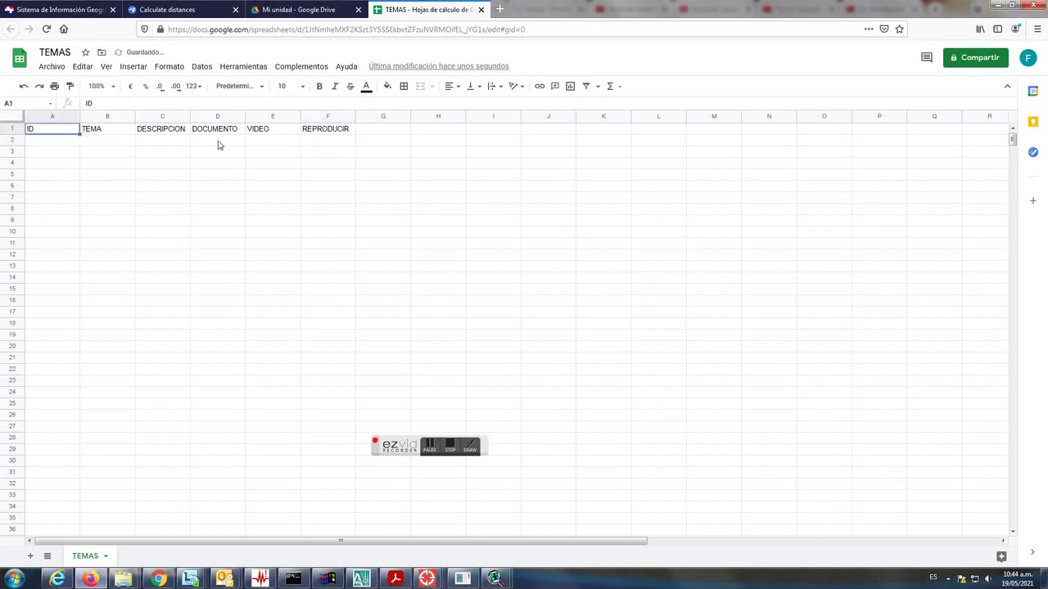
pyautogui.click(336, 132)
pyautogui.moveTo(297, 135); pyautogui.dragTo(71, 134)
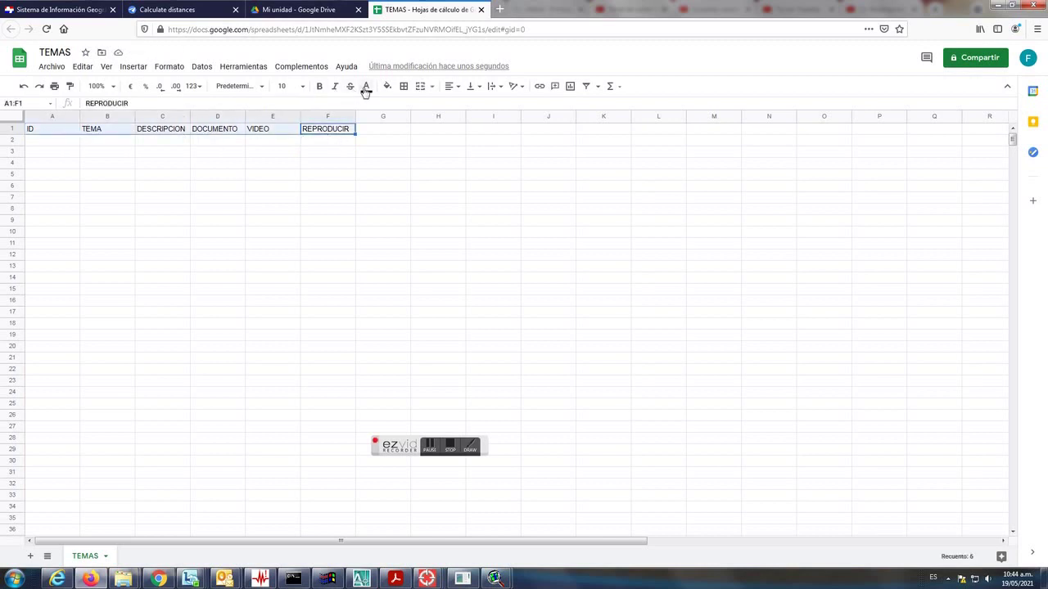
pyautogui.click(319, 86)
pyautogui.click(270, 161)
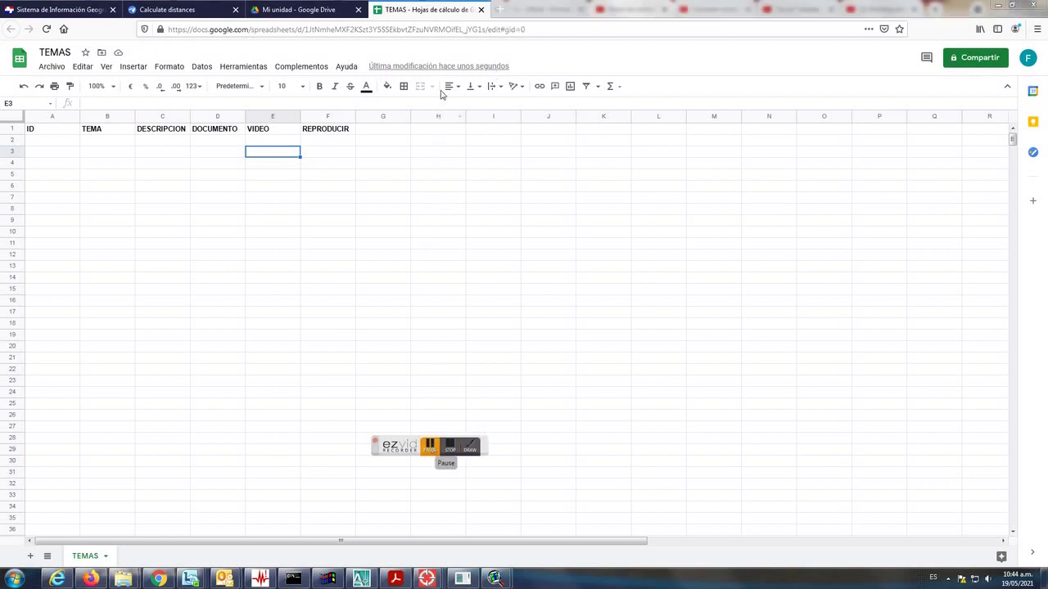
# Open the AppSheet website (appsheet.com) in a new browser tab
pyautogui.click(500, 9)
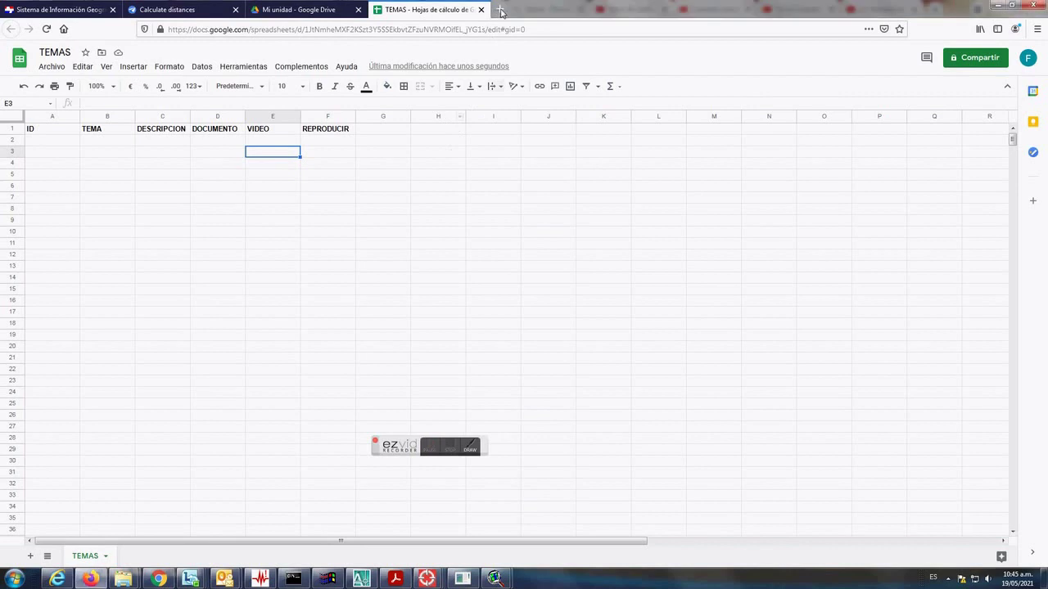
pyautogui.click(461, 30)
pyautogui.write('APP')
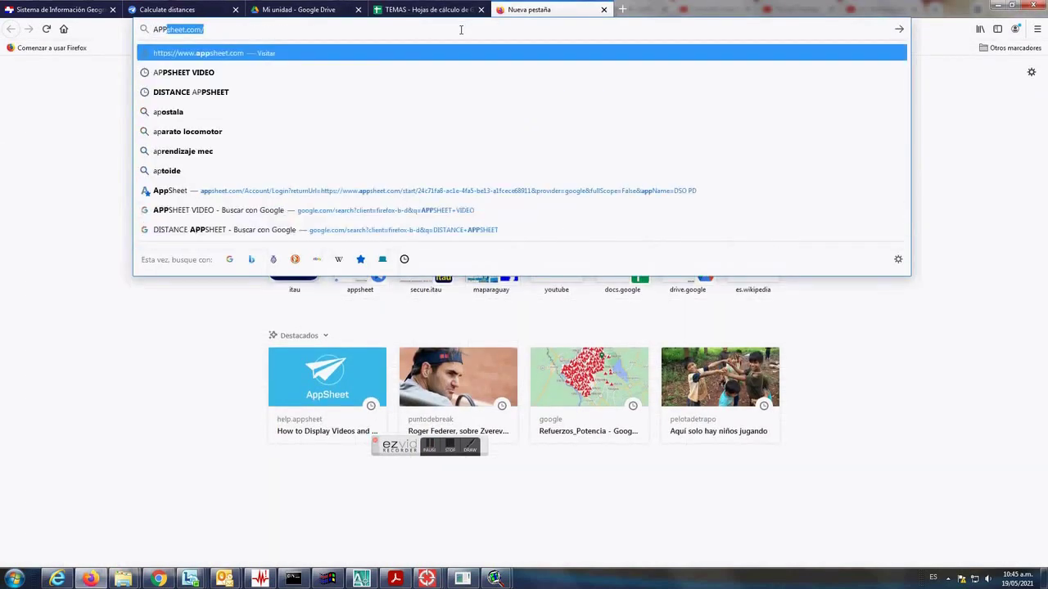
pyautogui.press('Return')
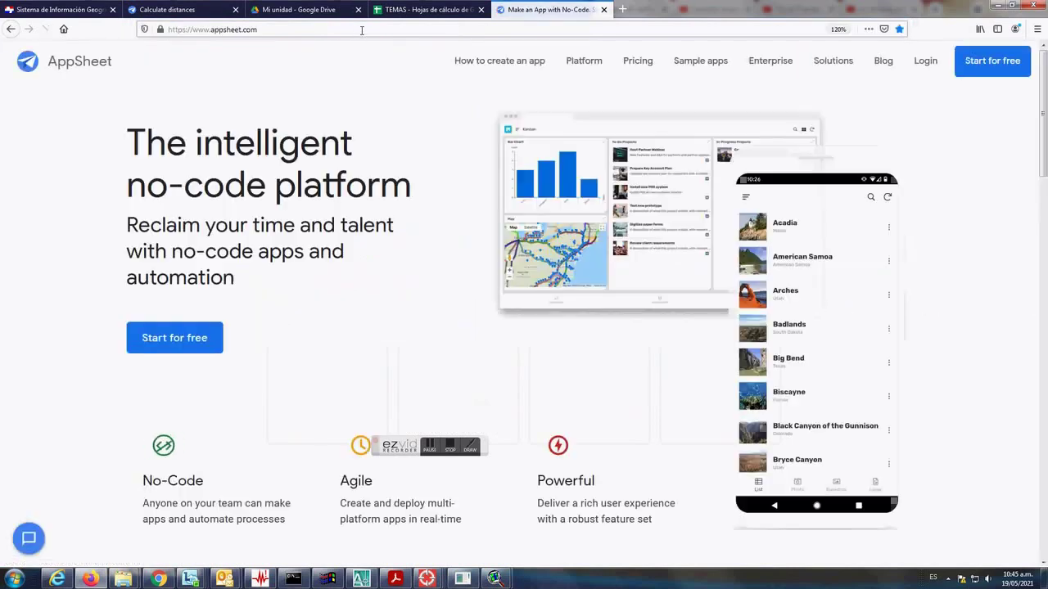
# Log in to AppSheet with the existing Google account and allow it access to Google Drive files and spreadsheets
pyautogui.click(925, 64)
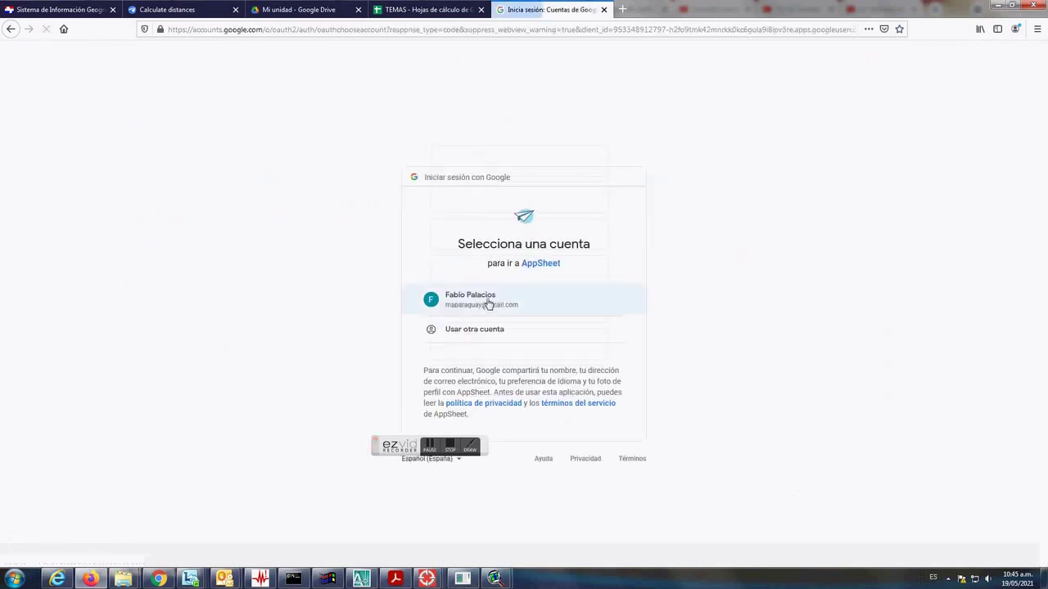
pyautogui.click(487, 307)
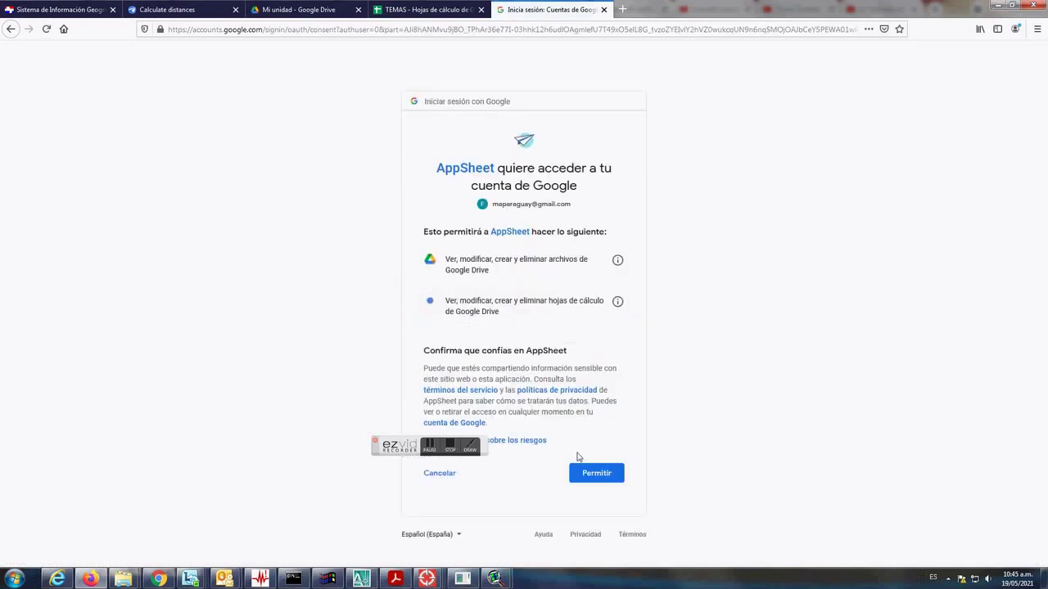
pyautogui.click(597, 473)
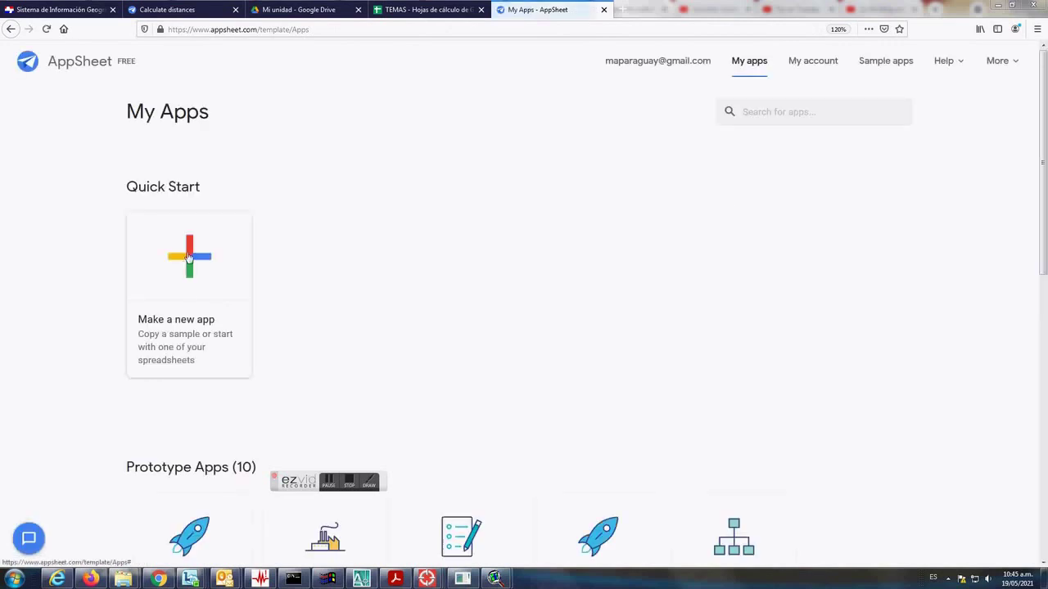
# Start a new app from your own data, naming it ARCHIVOS with the category Education & Training
pyautogui.click(211, 256)
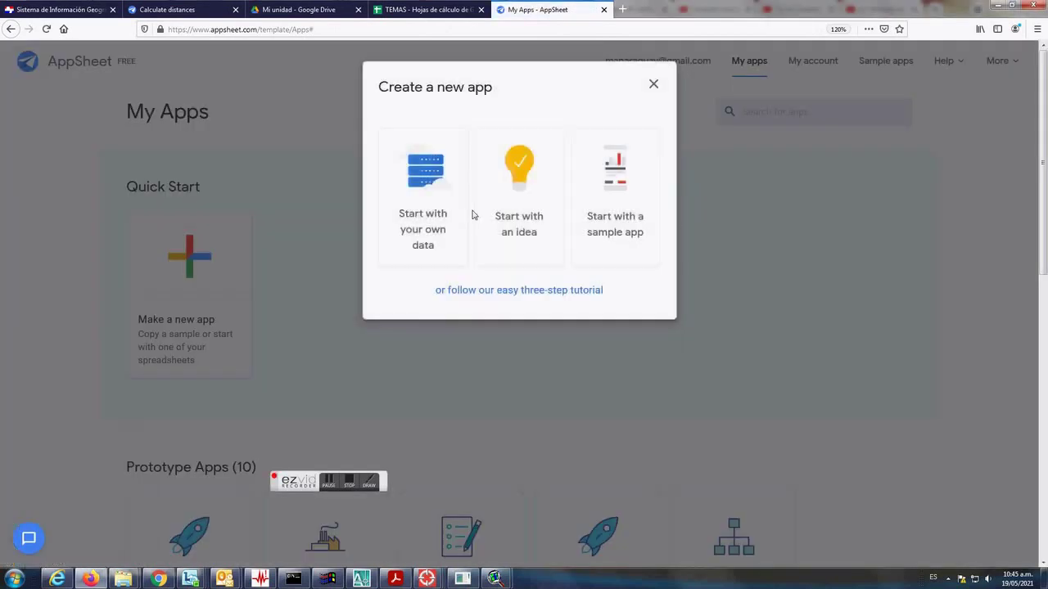
pyautogui.click(430, 174)
pyautogui.moveTo(456, 157); pyautogui.dragTo(376, 157)
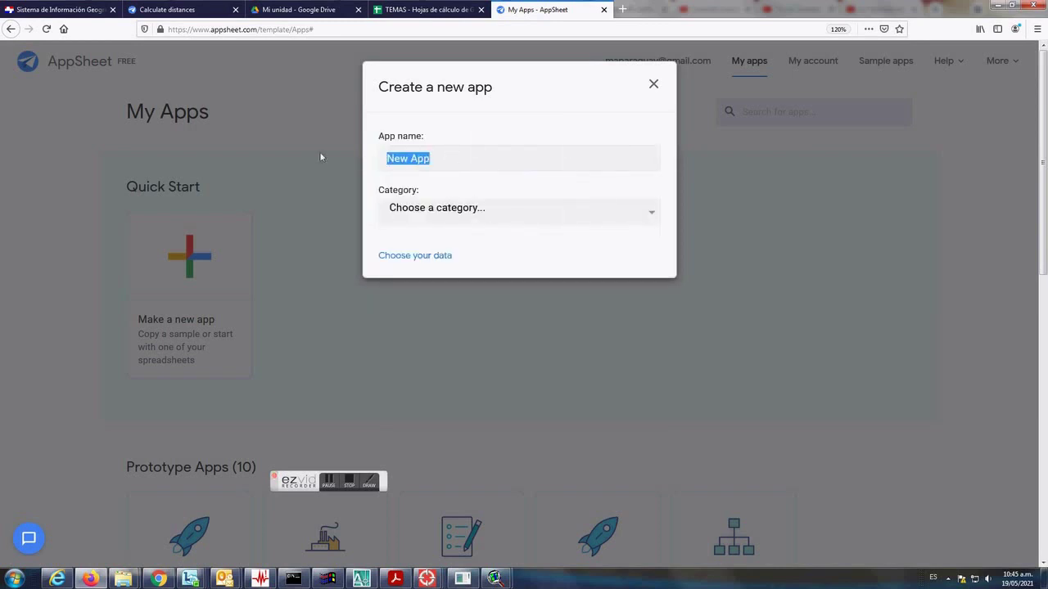
pyautogui.write('ARCGI')
pyautogui.press('BackSpace')
pyautogui.press('BackSpace')
pyautogui.write('HIVOS')
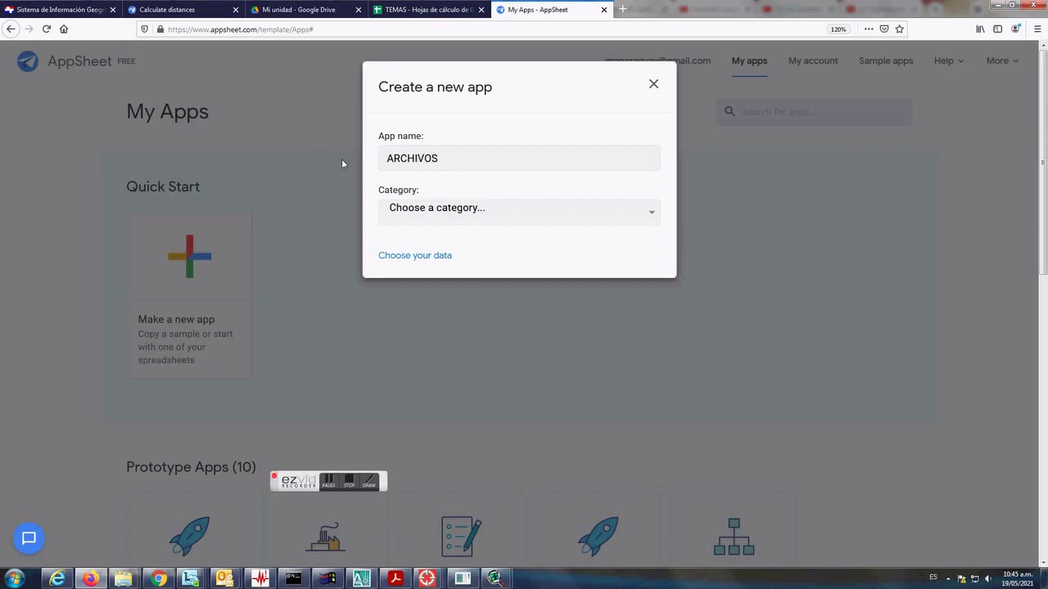
pyautogui.click(481, 213)
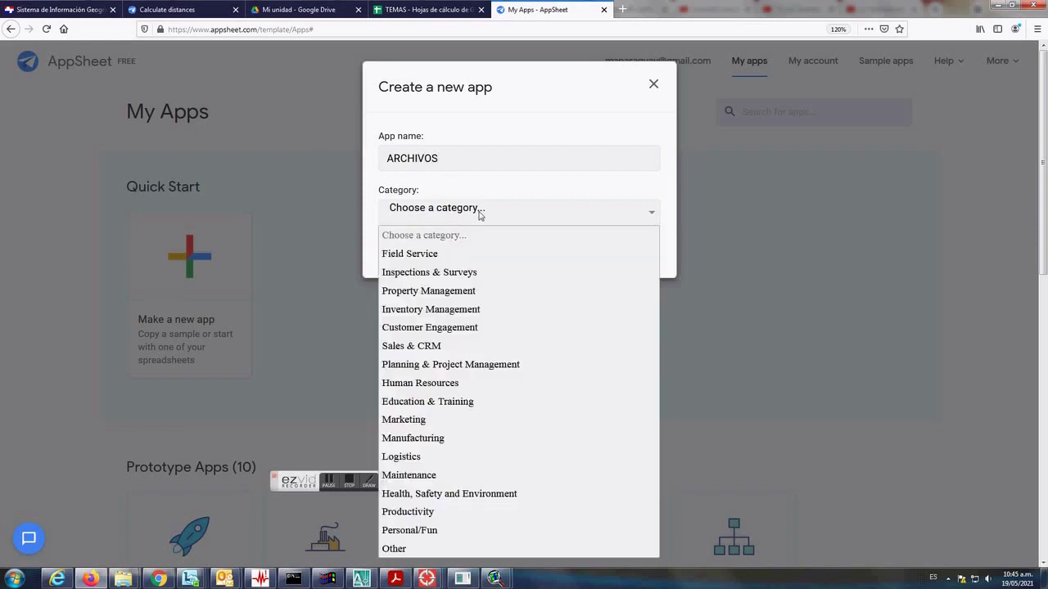
pyautogui.click(408, 402)
# Choose the TEMAS spreadsheet from Google Drive as the new app's data source
pyautogui.click(416, 258)
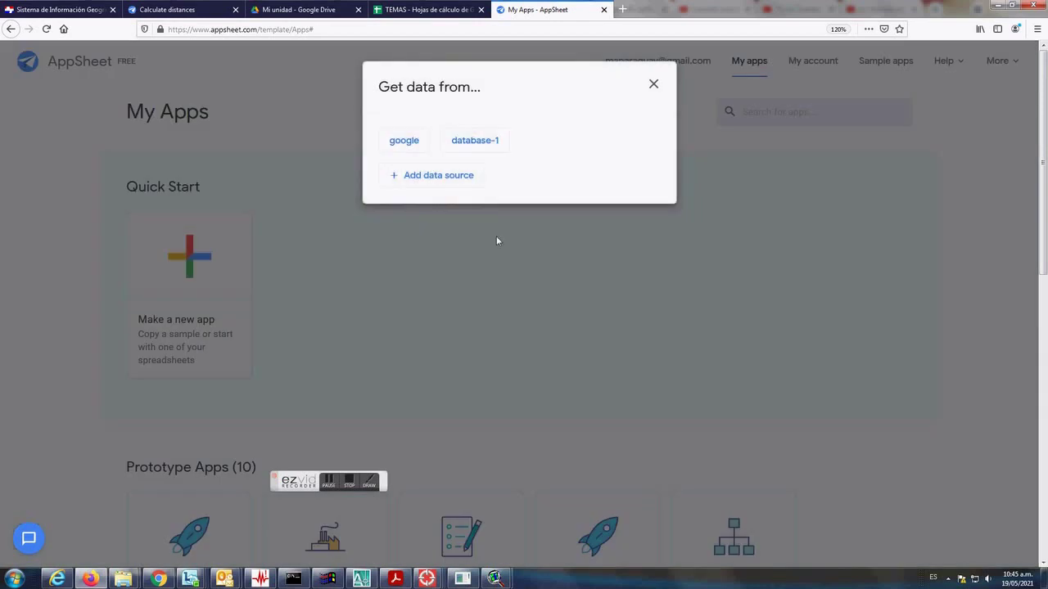
pyautogui.click(412, 145)
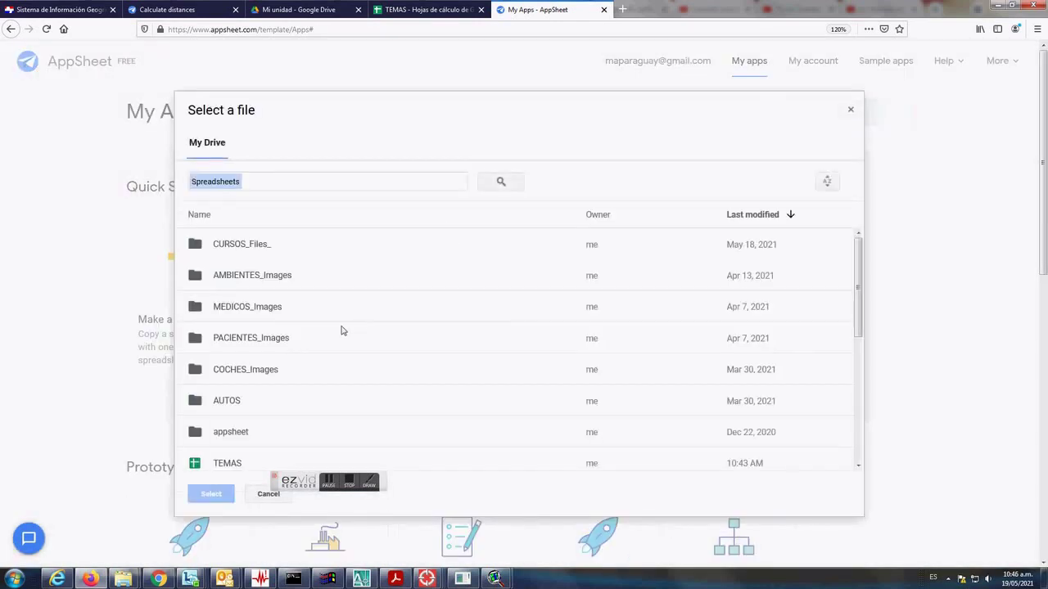
pyautogui.click(204, 465)
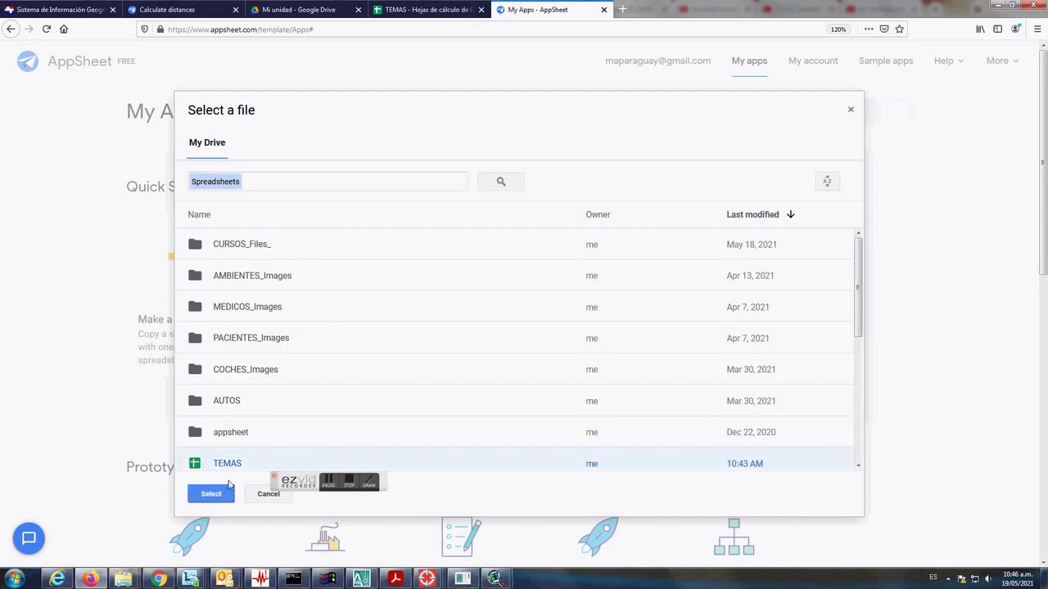
pyautogui.click(213, 496)
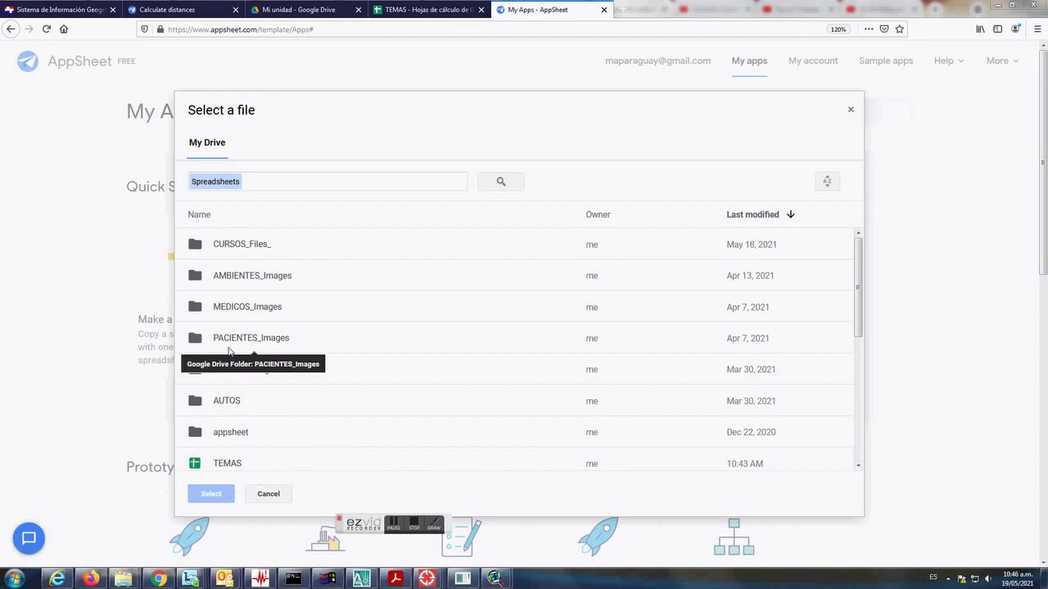
pyautogui.click(267, 464)
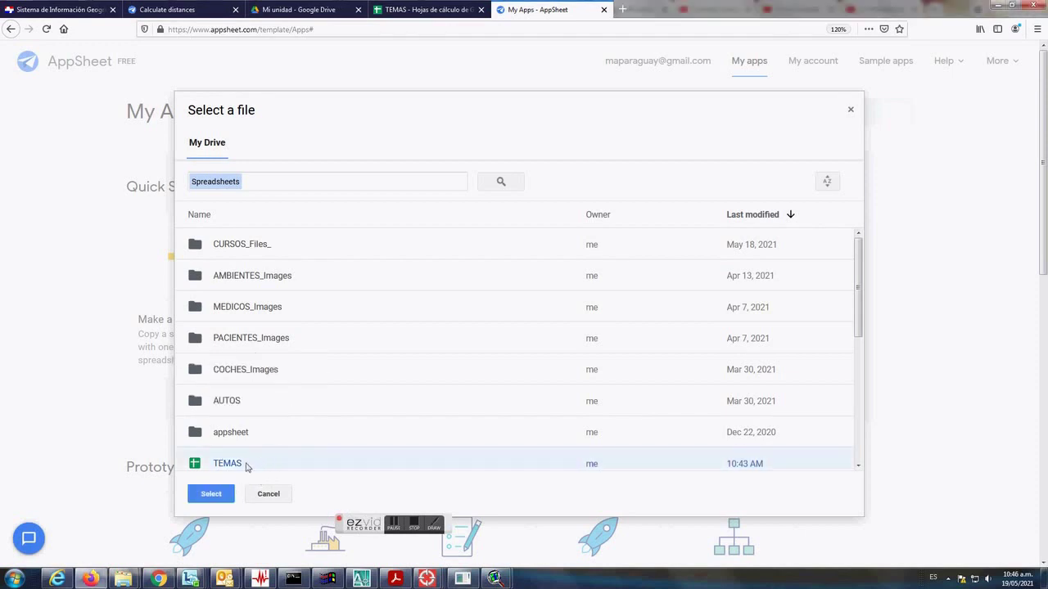
pyautogui.click(211, 494)
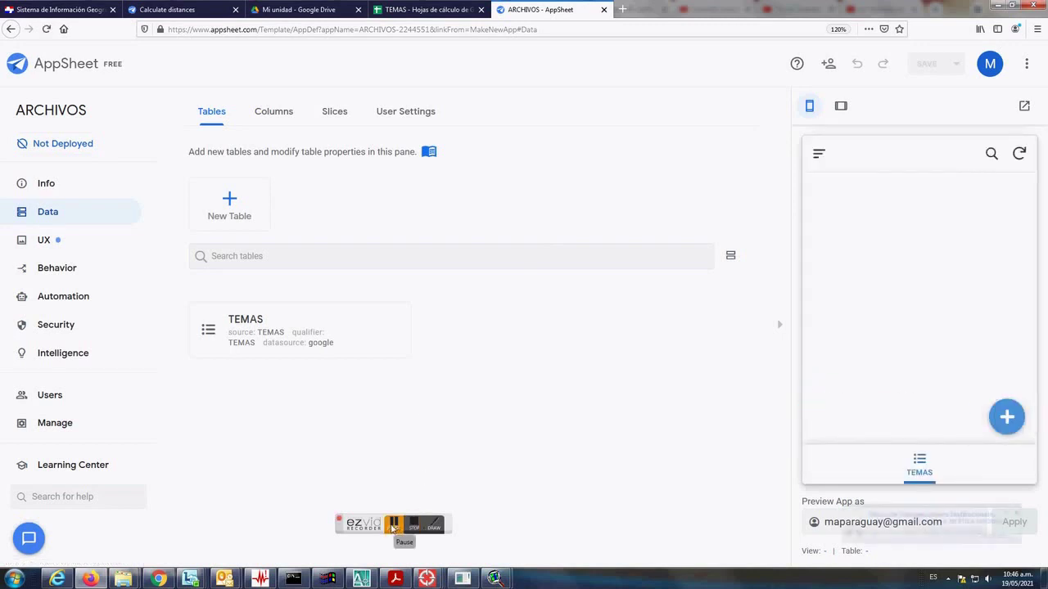
# Open the TEMAS table's settings and display its column definitions
pyautogui.click(391, 528)
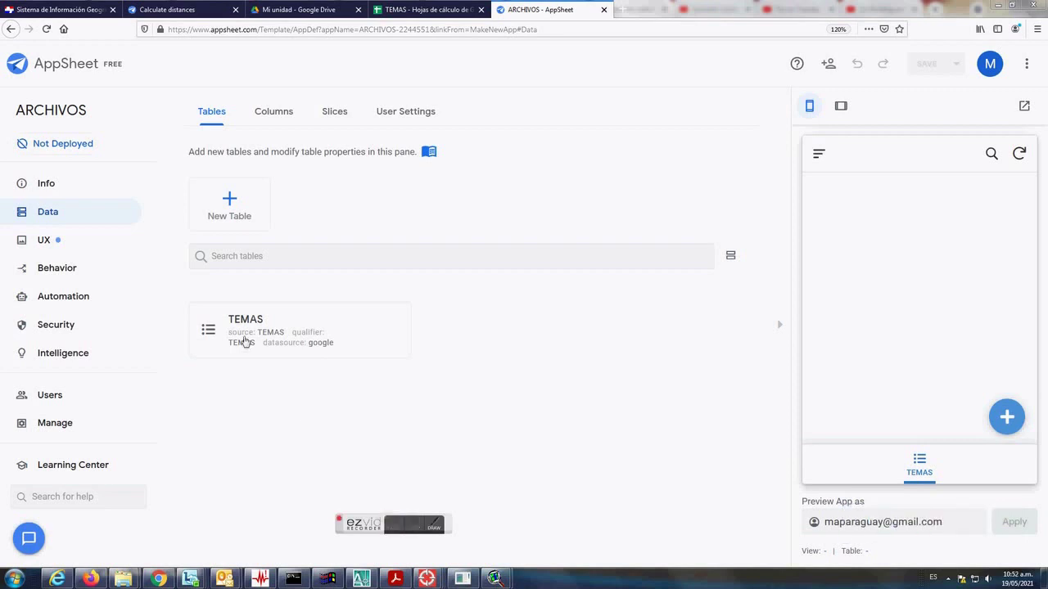
pyautogui.doubleClick(241, 332)
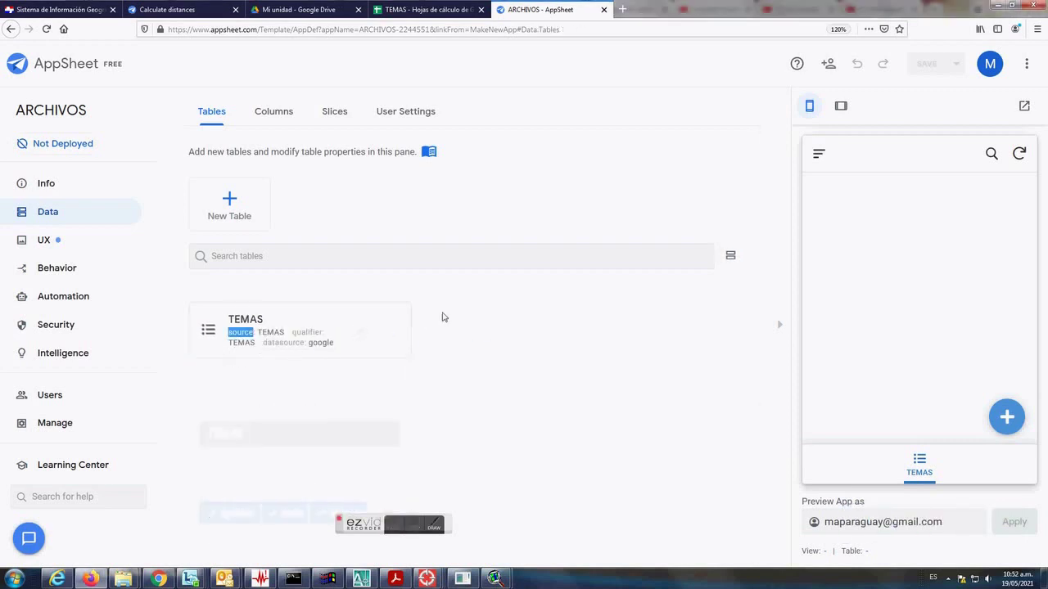
pyautogui.click(217, 330)
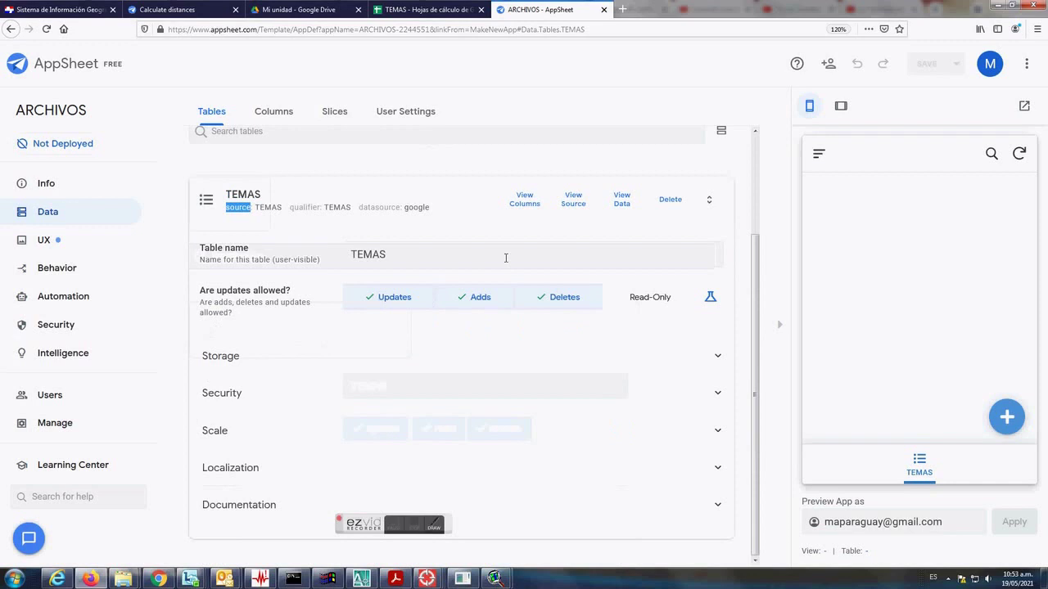
pyautogui.click(524, 200)
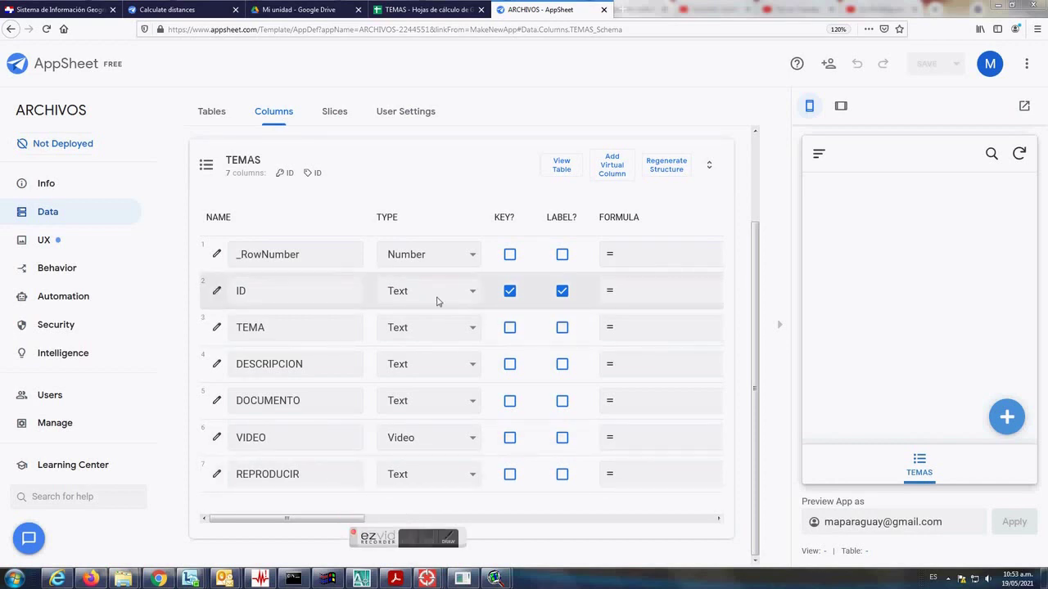
# Examine the initial value expression of the ID column in the TEMAS table, then close the column's settings
pyautogui.click(219, 293)
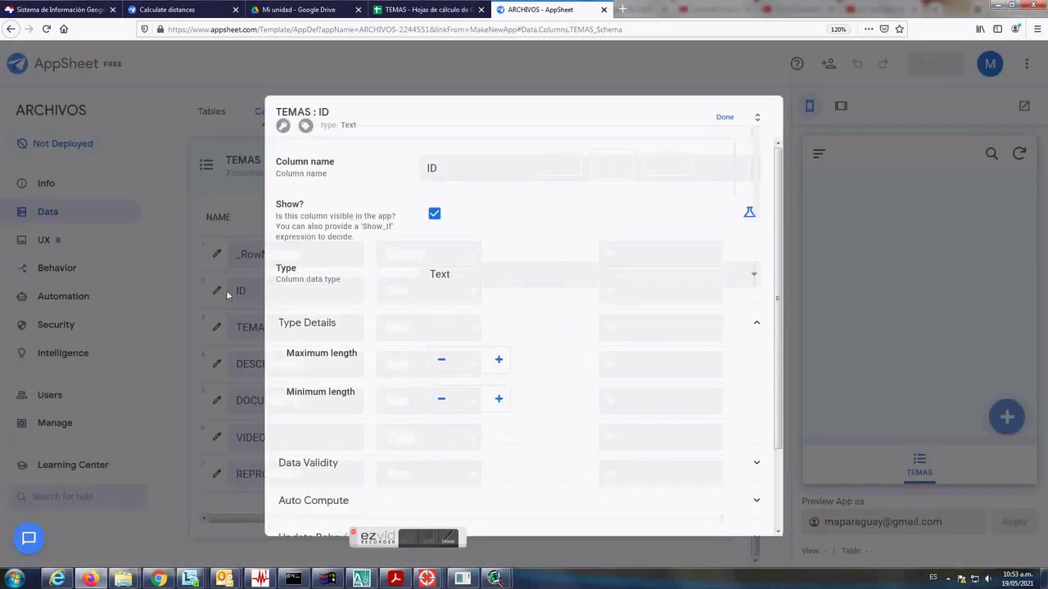
pyautogui.scroll(-2, 342, 442)
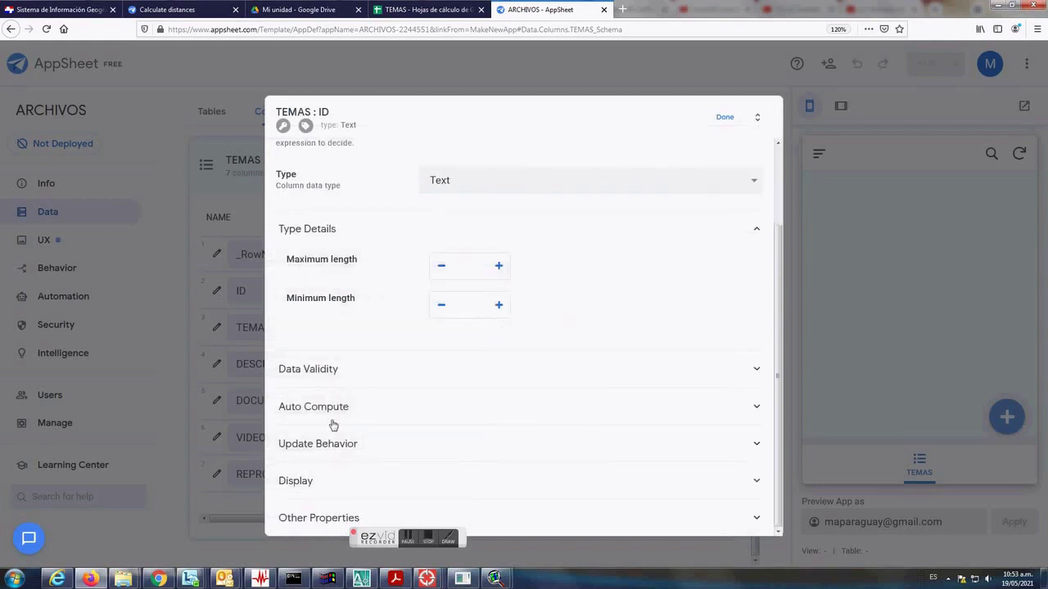
pyautogui.click(335, 407)
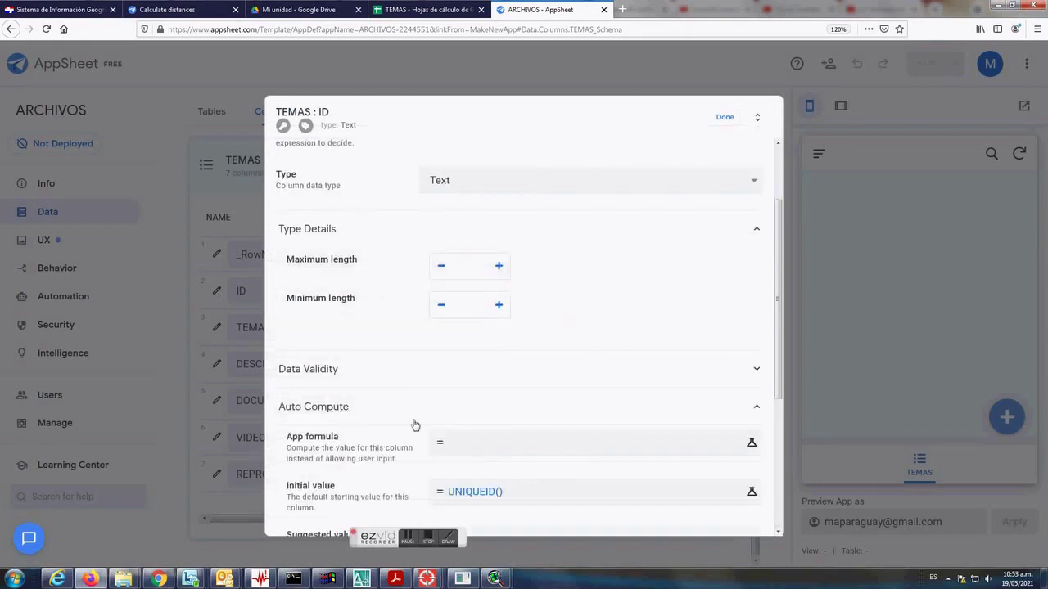
pyautogui.click(492, 496)
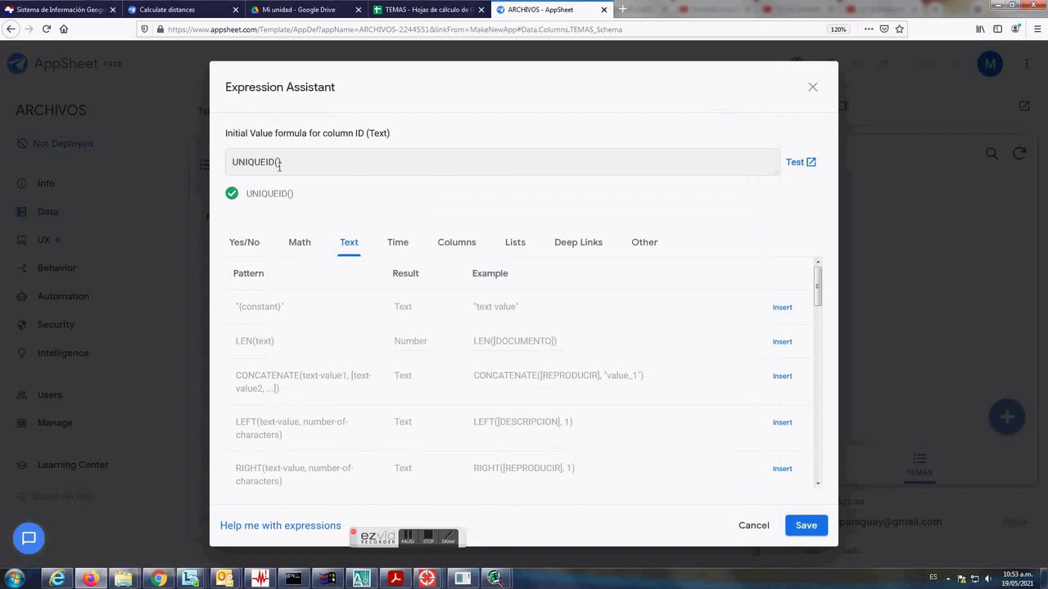
pyautogui.moveTo(285, 161); pyautogui.dragTo(230, 162)
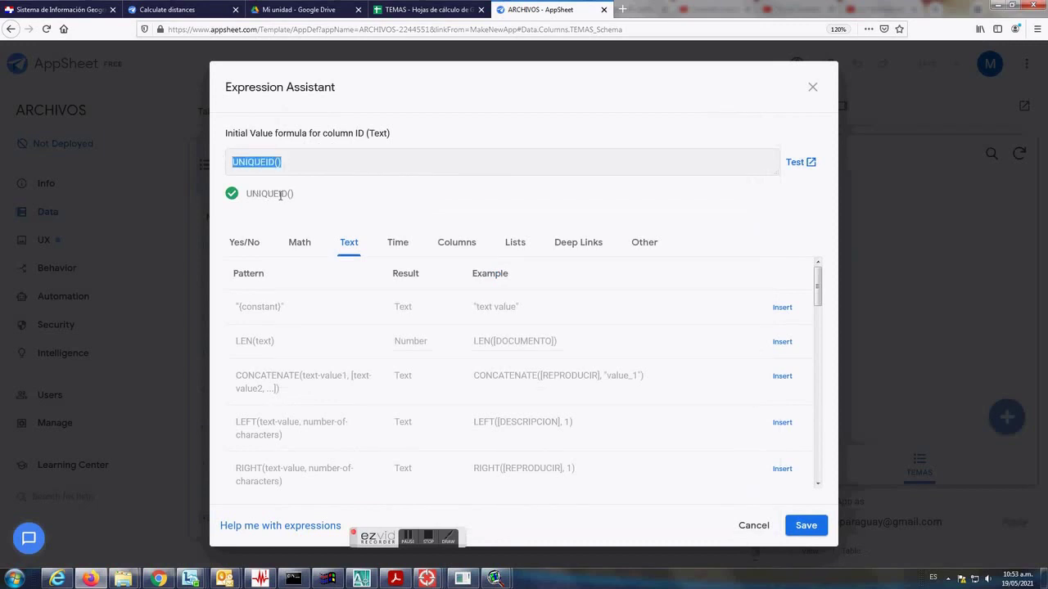
pyautogui.click(756, 527)
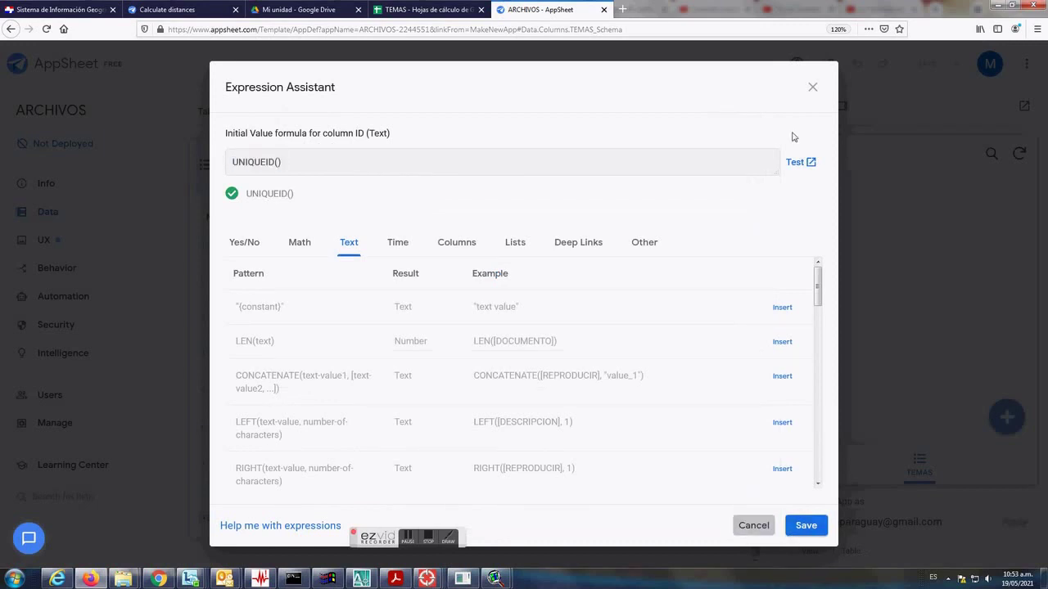
pyautogui.click(725, 119)
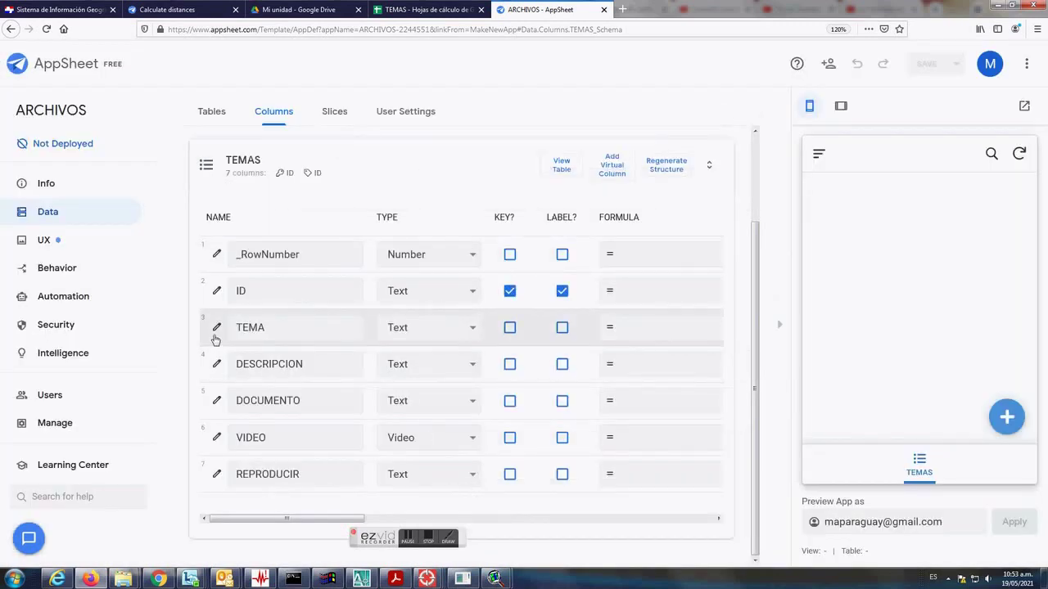
# Change the TEMA column's data type to Enum
pyautogui.click(473, 329)
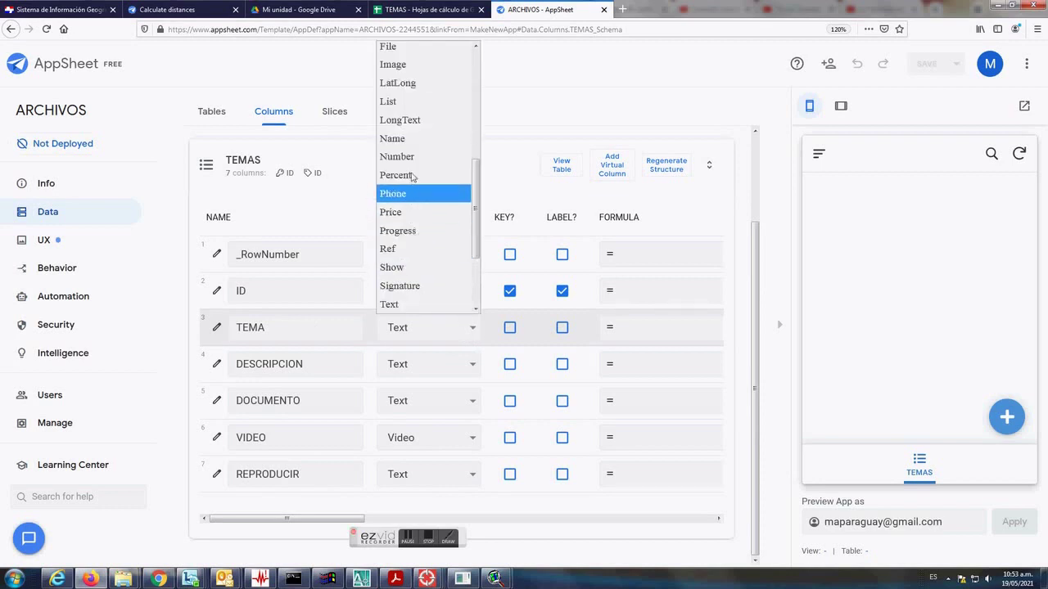
pyautogui.scroll(2, 411, 135)
pyautogui.click(410, 120)
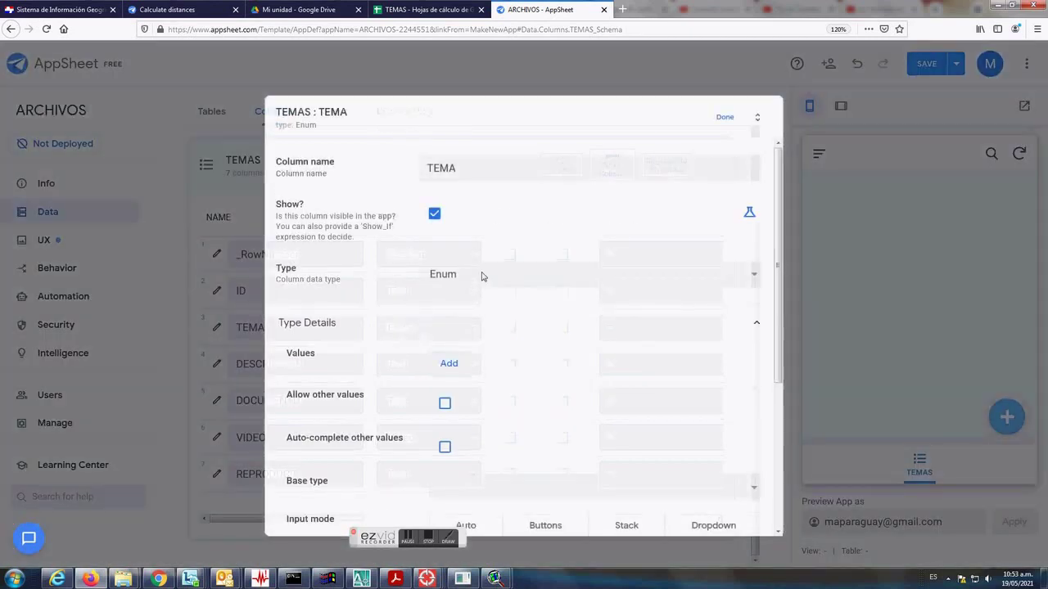
pyautogui.click(483, 273)
pyautogui.click(479, 273)
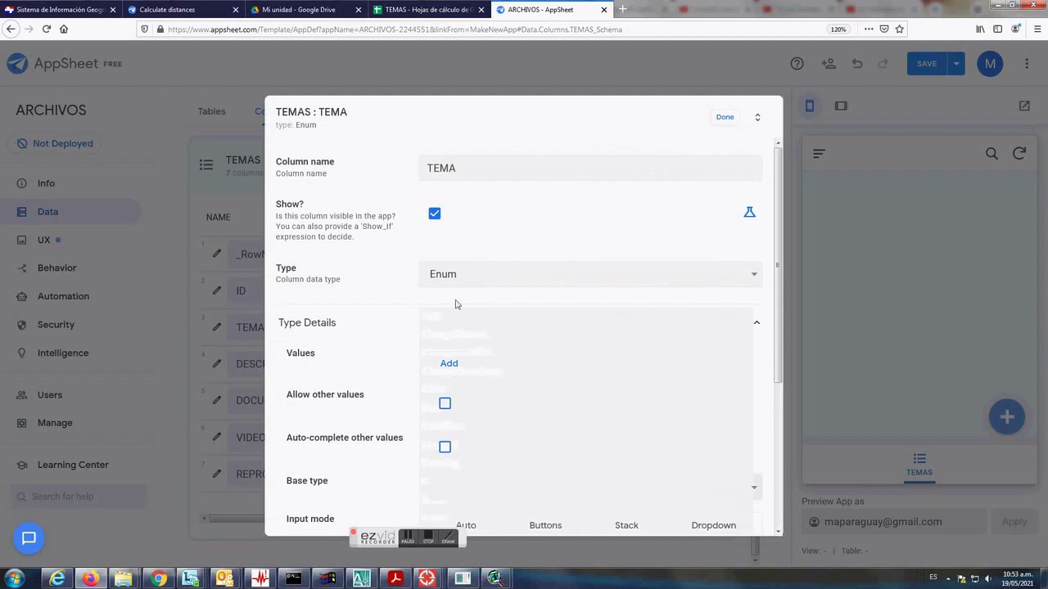
pyautogui.click(452, 332)
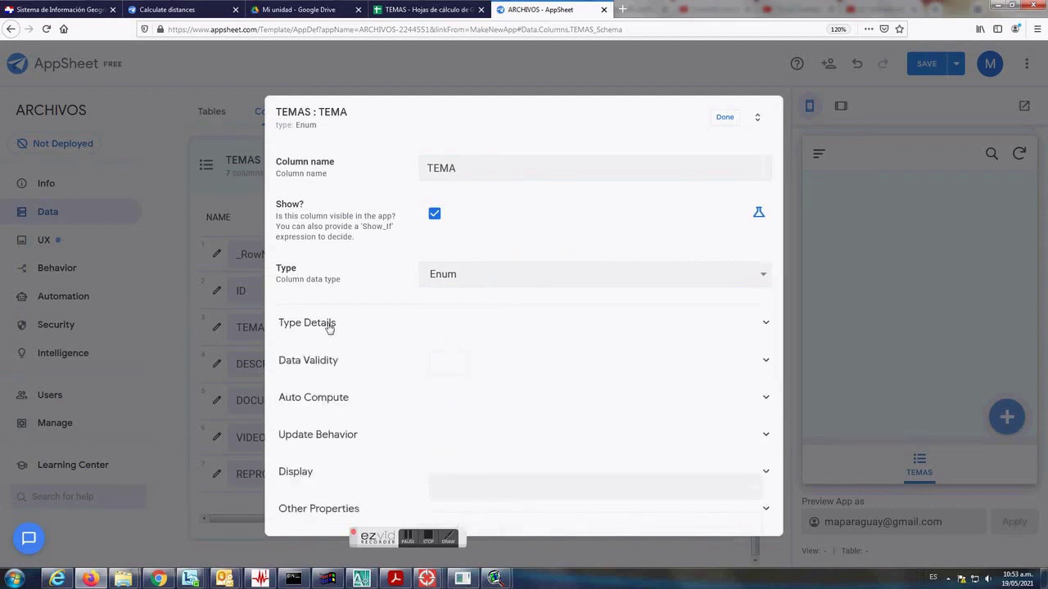
# Add MUSICA, SOFTWARE and FINANZAS as the allowed values of the TEMA column and finish editing it
pyautogui.click(329, 325)
pyautogui.click(449, 365)
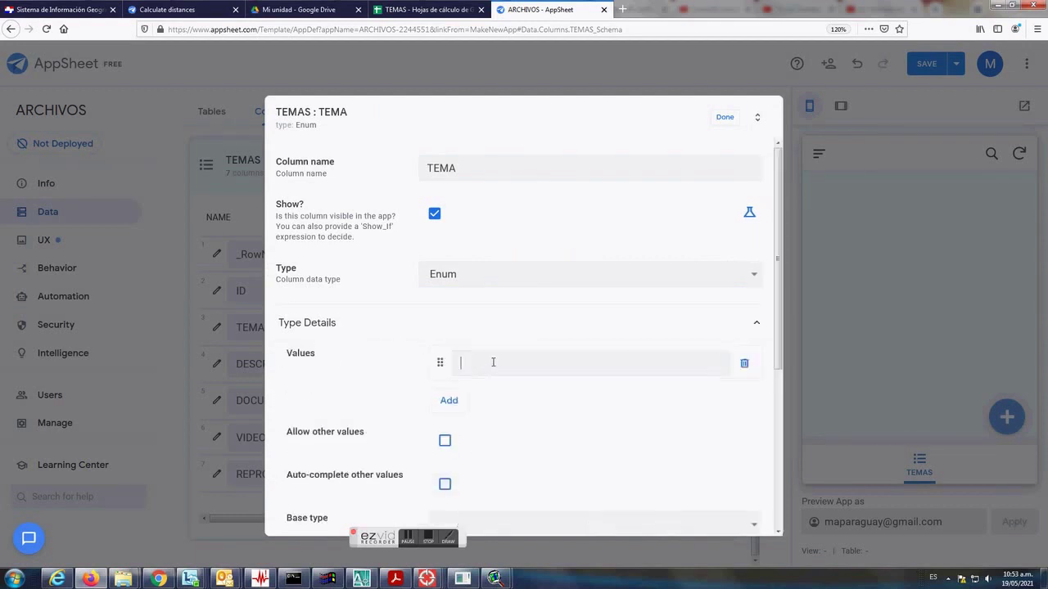
pyautogui.click(448, 402)
pyautogui.write('S')
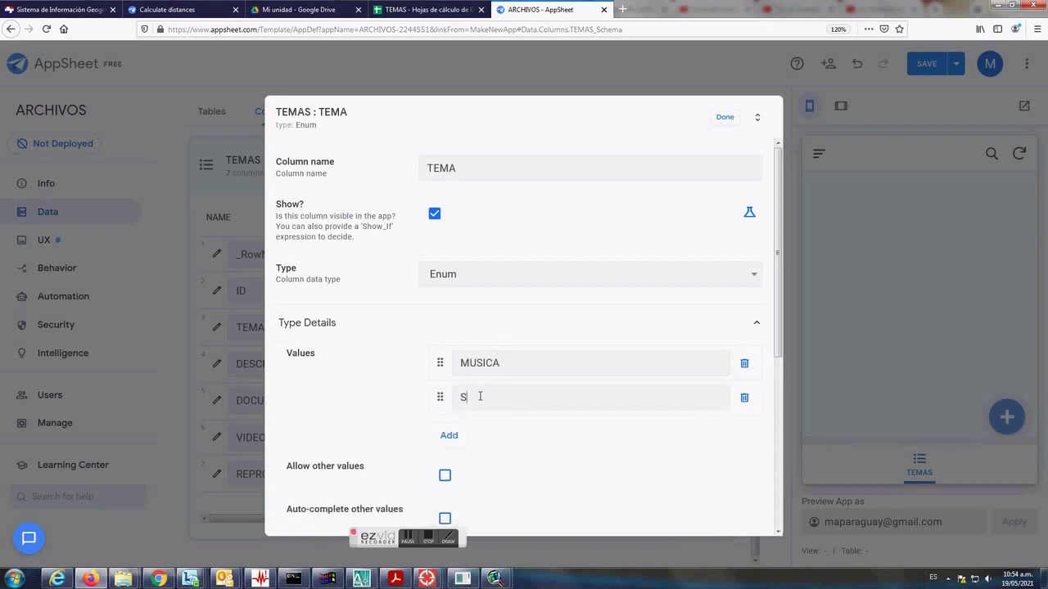
pyautogui.write('OFTWARE')
pyautogui.click(452, 436)
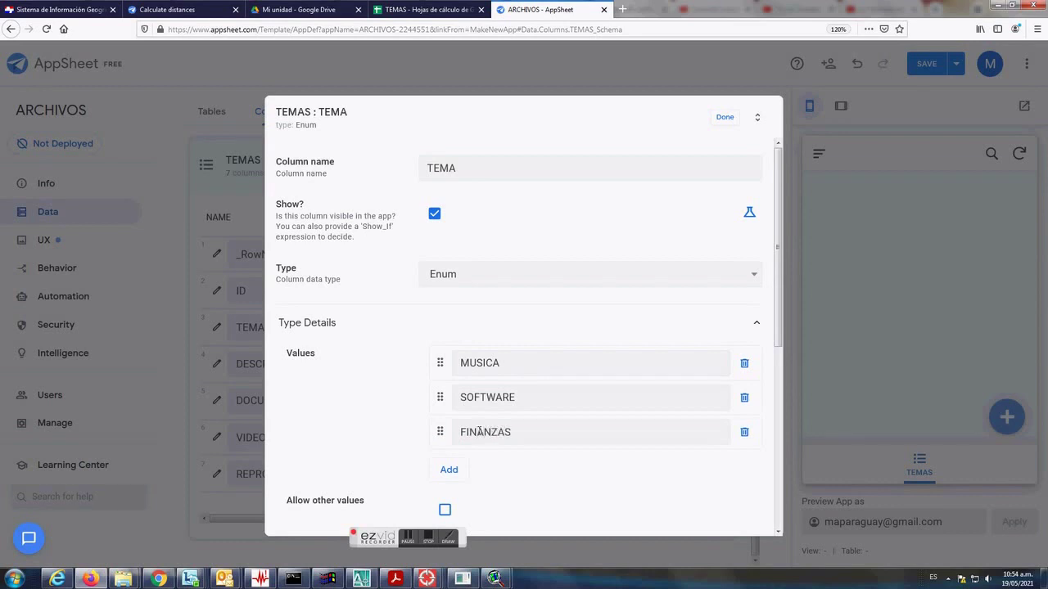
pyautogui.click(724, 120)
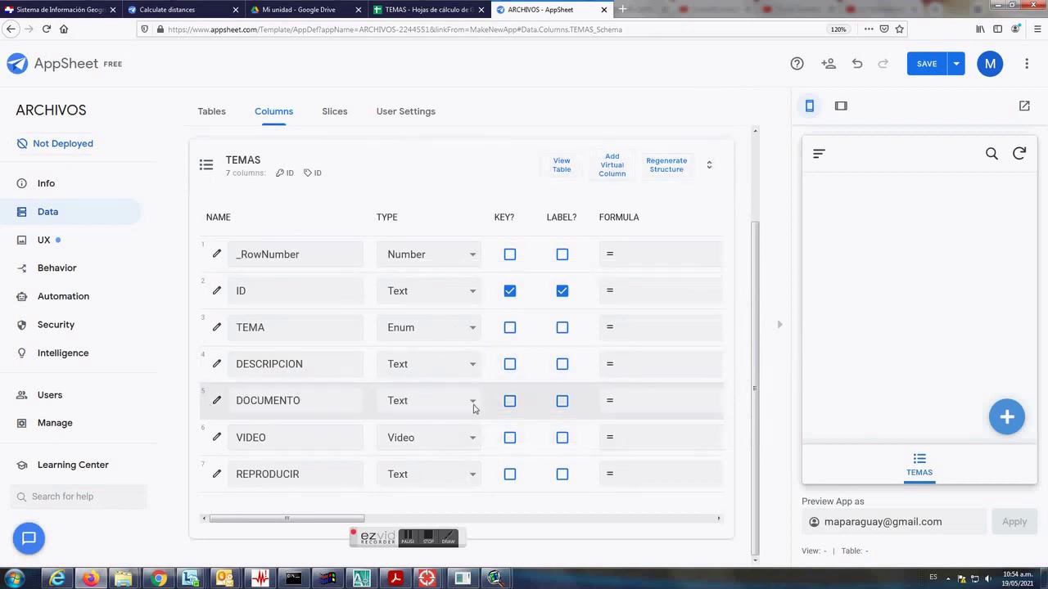
# Set the DOCUMENTO column's data type to File and the VIDEO column's data type to Text
pyautogui.click(473, 409)
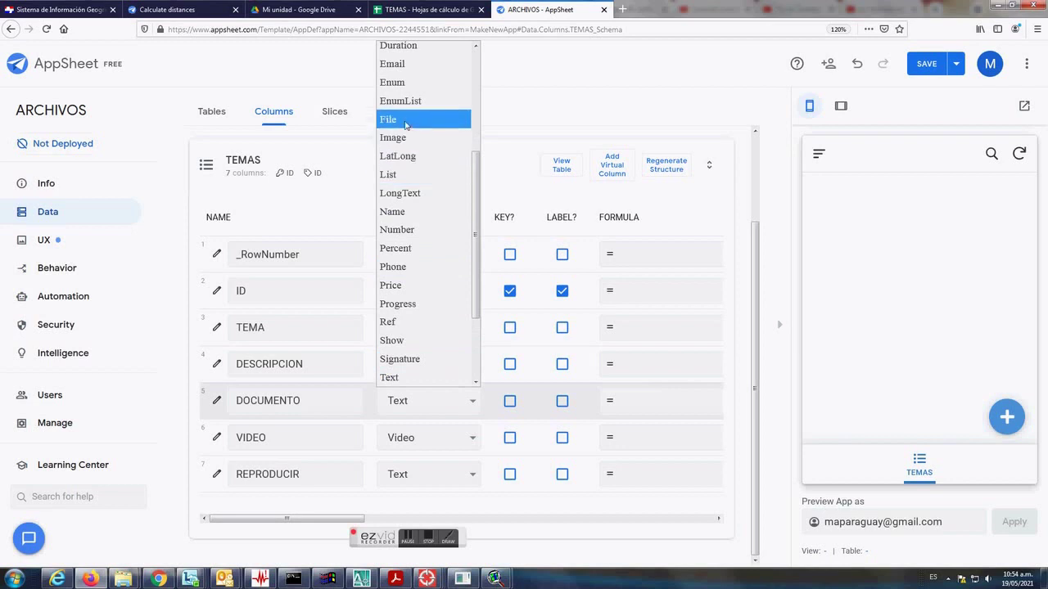
pyautogui.click(404, 123)
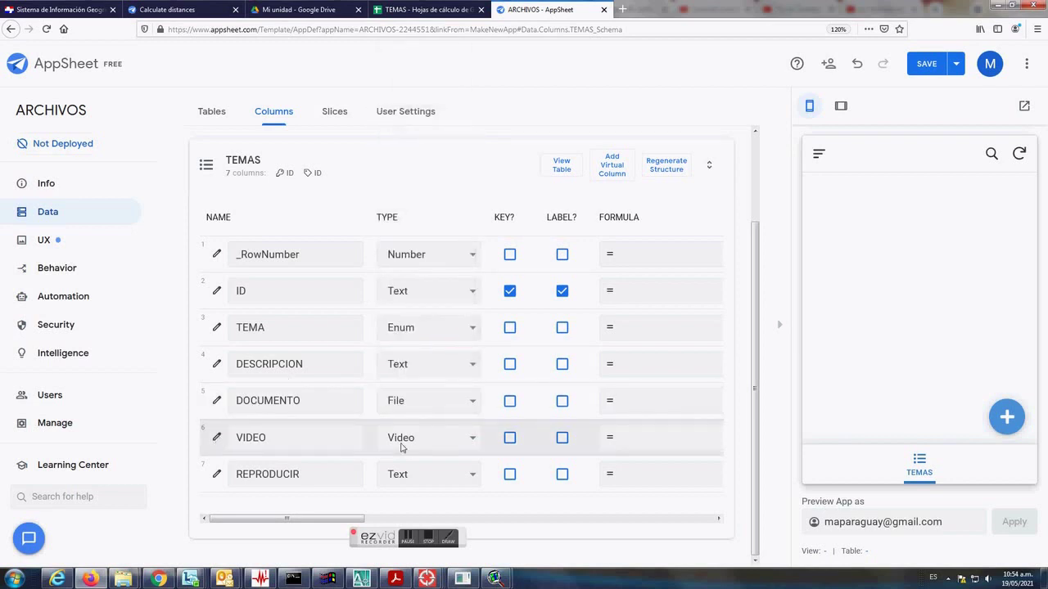
pyautogui.click(475, 443)
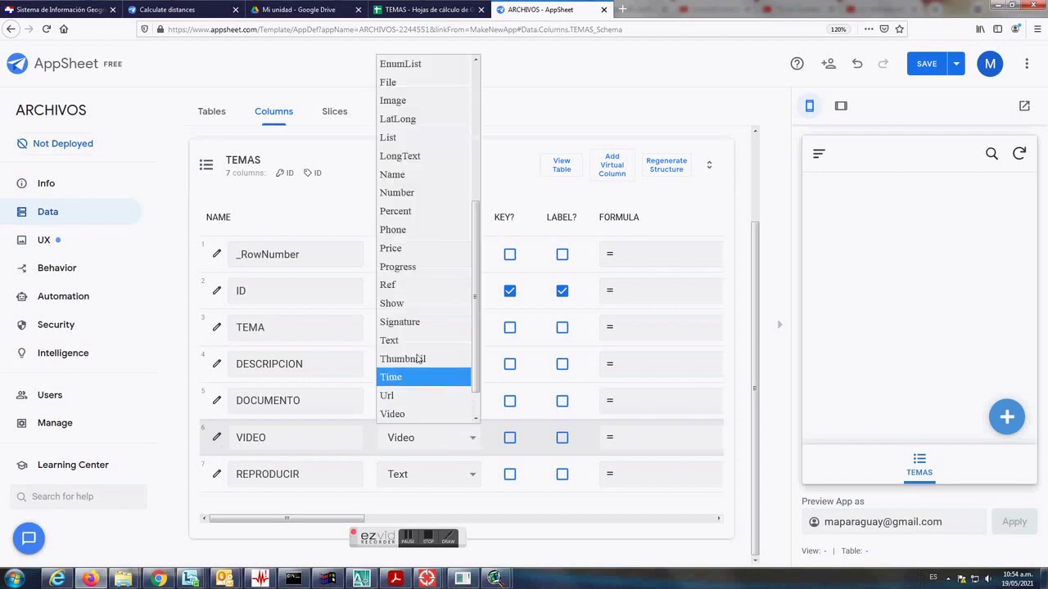
pyautogui.click(407, 341)
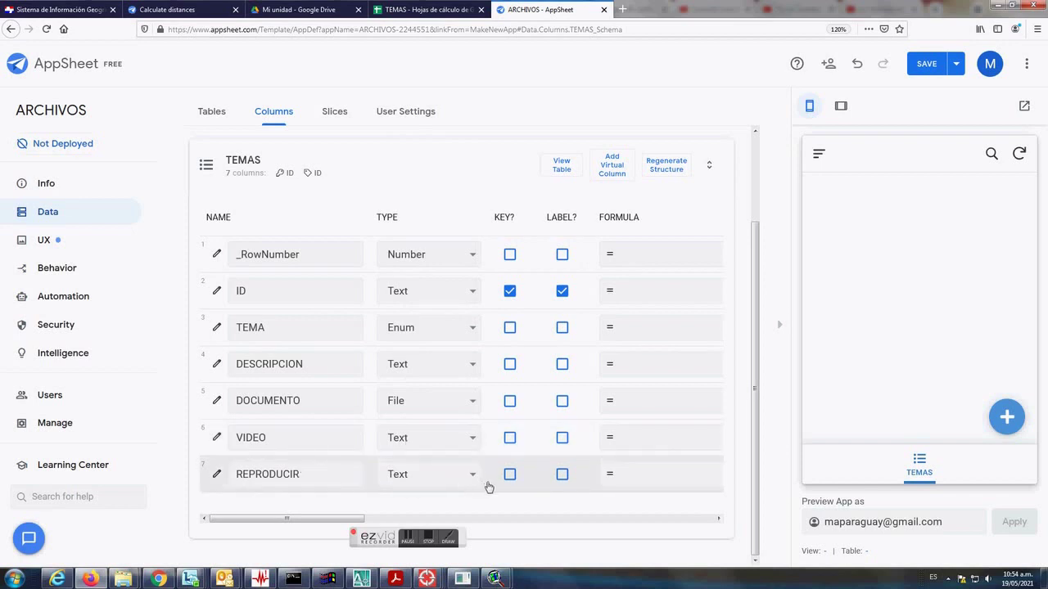
# Change the REPRODUCIR column's data type to Video
pyautogui.click(472, 475)
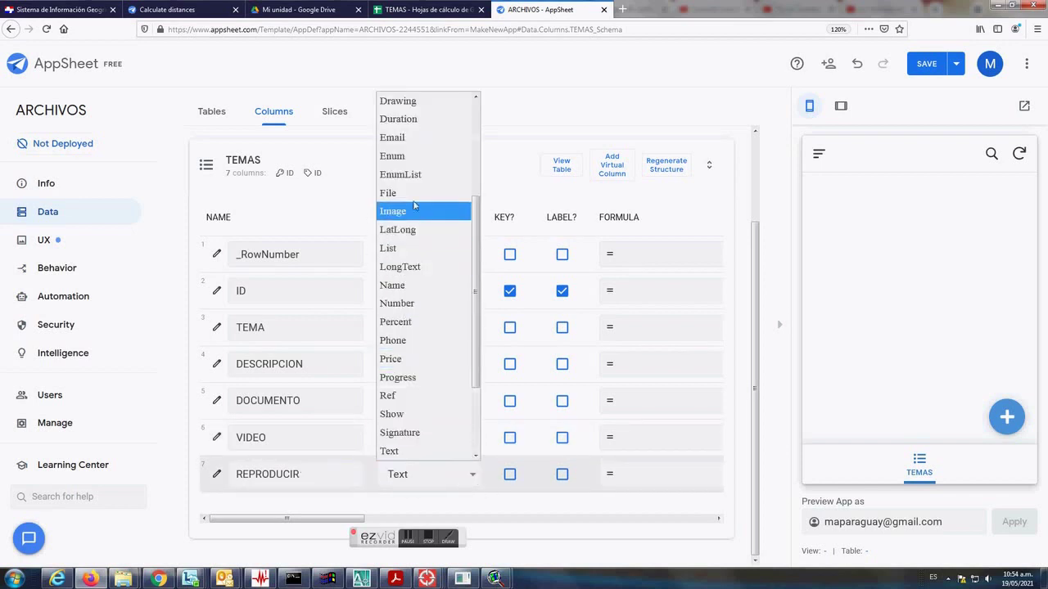
pyautogui.scroll(-1, 415, 393)
pyautogui.scroll(-1, 416, 405)
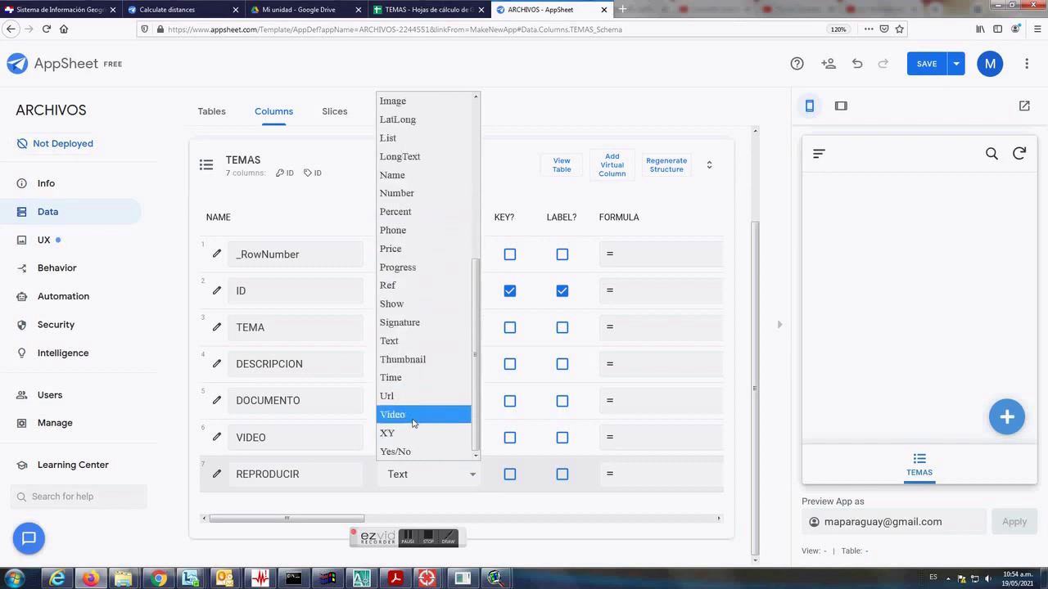
pyautogui.click(402, 416)
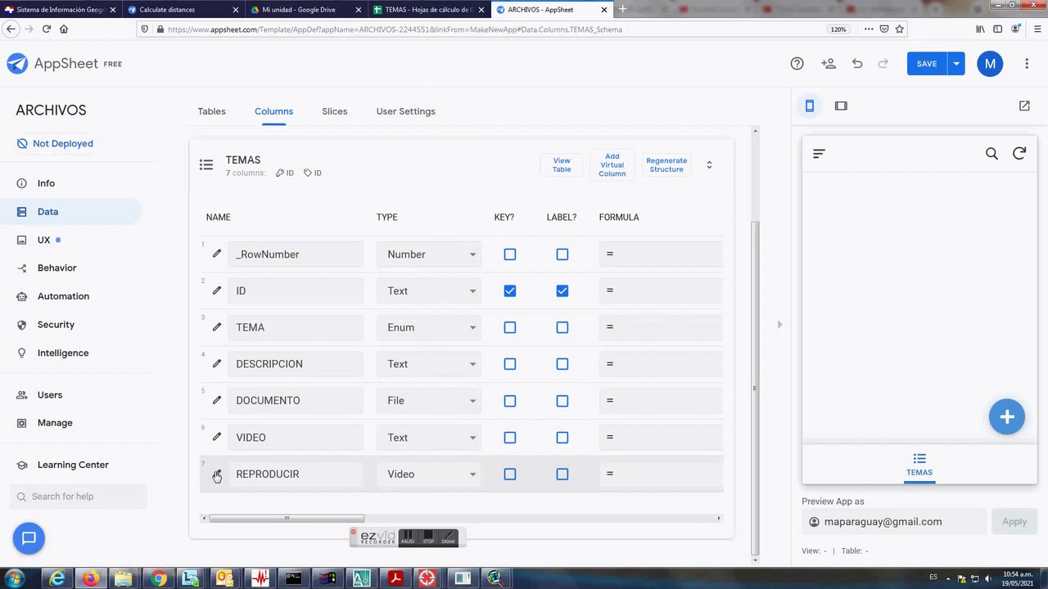
# Open the REPRODUCIR column's app formula for editing in the Expression Assistant and enlarge the page display
pyautogui.click(217, 476)
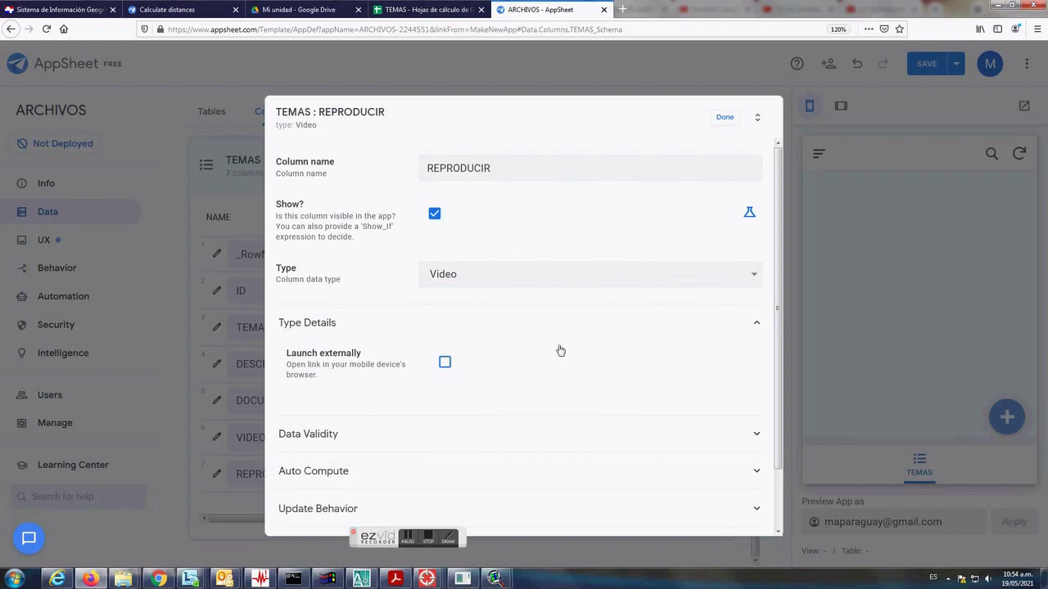
pyautogui.click(308, 472)
pyautogui.scroll(-3, 426, 438)
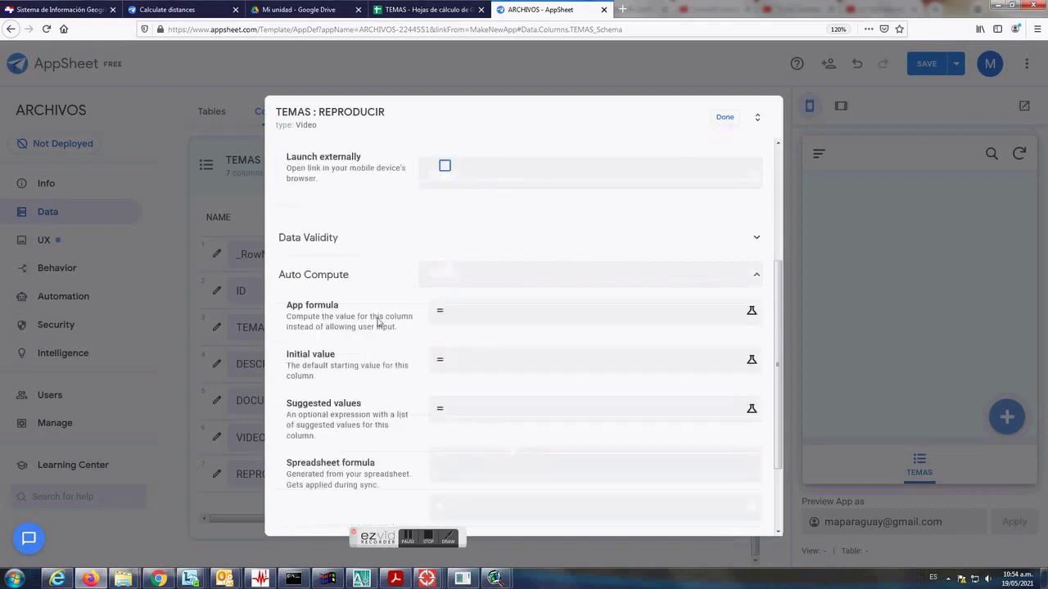
pyautogui.click(440, 313)
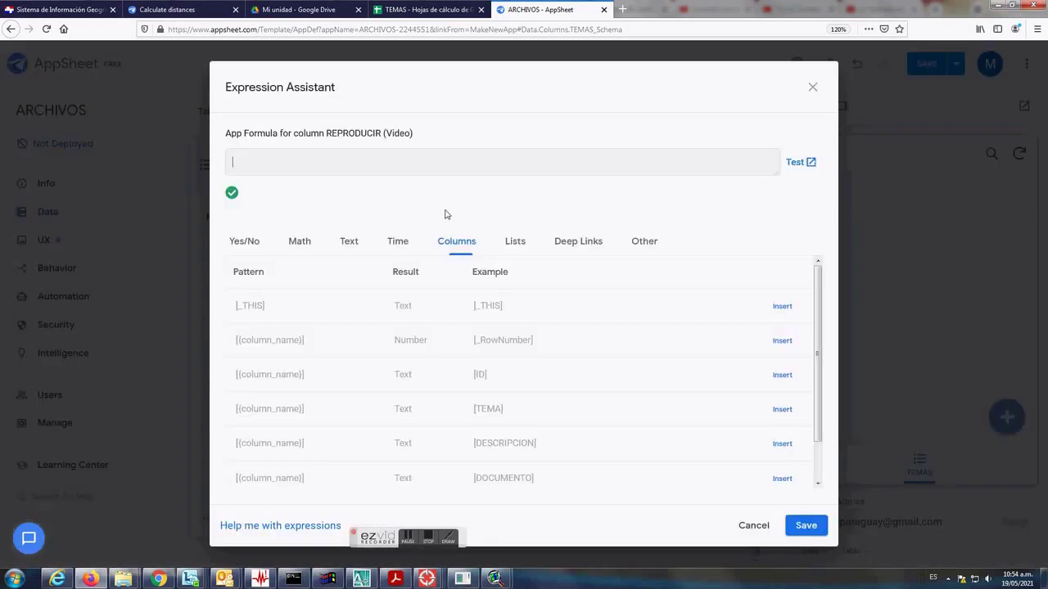
pyautogui.hotkey('ctrl', '+')
pyautogui.hotkey('ctrl', '+')
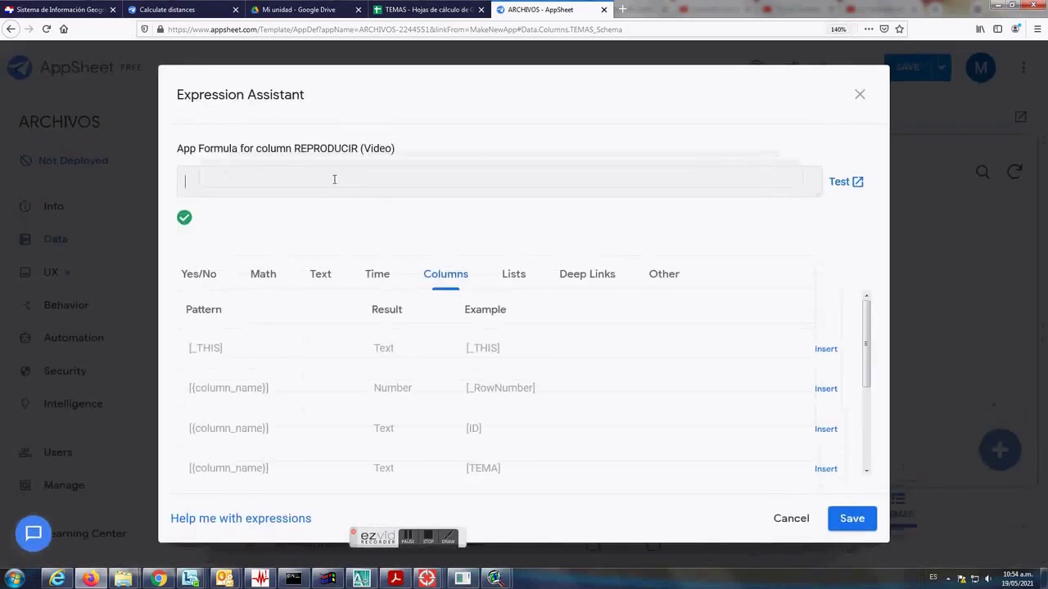
# Switch to the untitled Outlook message and copy its whole CONCATENATE formula for YouTube embed links
pyautogui.moveTo(225, 579)
pyautogui.click(275, 535)
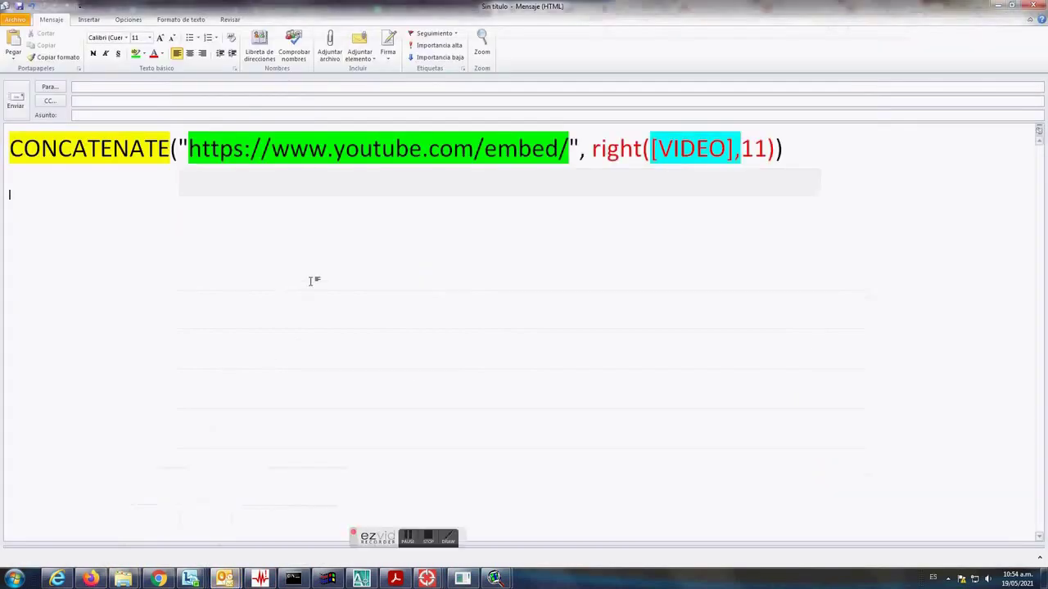
pyautogui.moveTo(791, 152); pyautogui.dragTo(403, 167)
pyautogui.moveTo(143, 168); pyautogui.dragTo(2, 156)
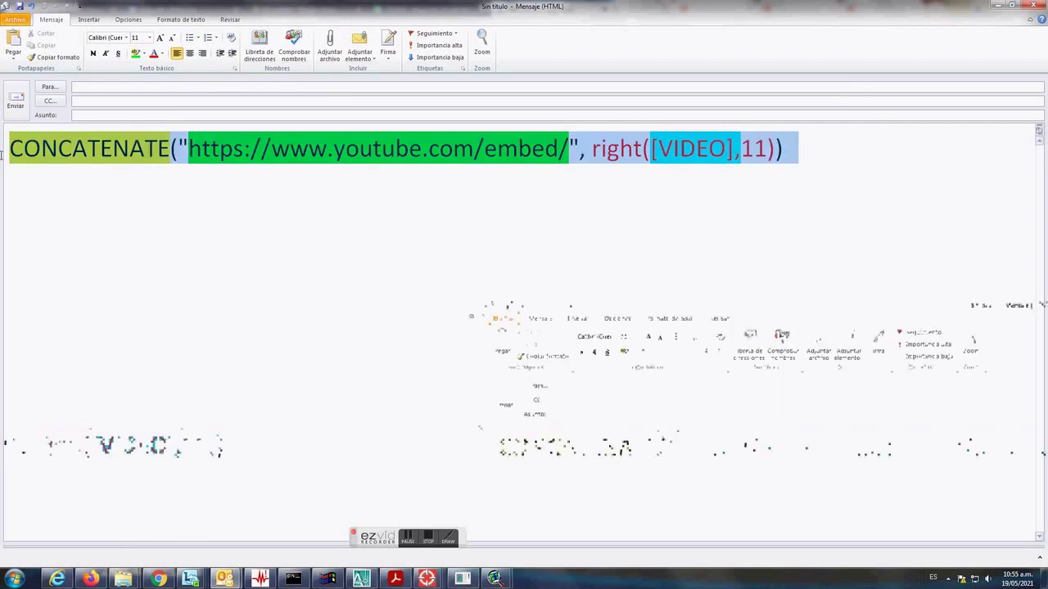
pyautogui.rightClick(45, 158)
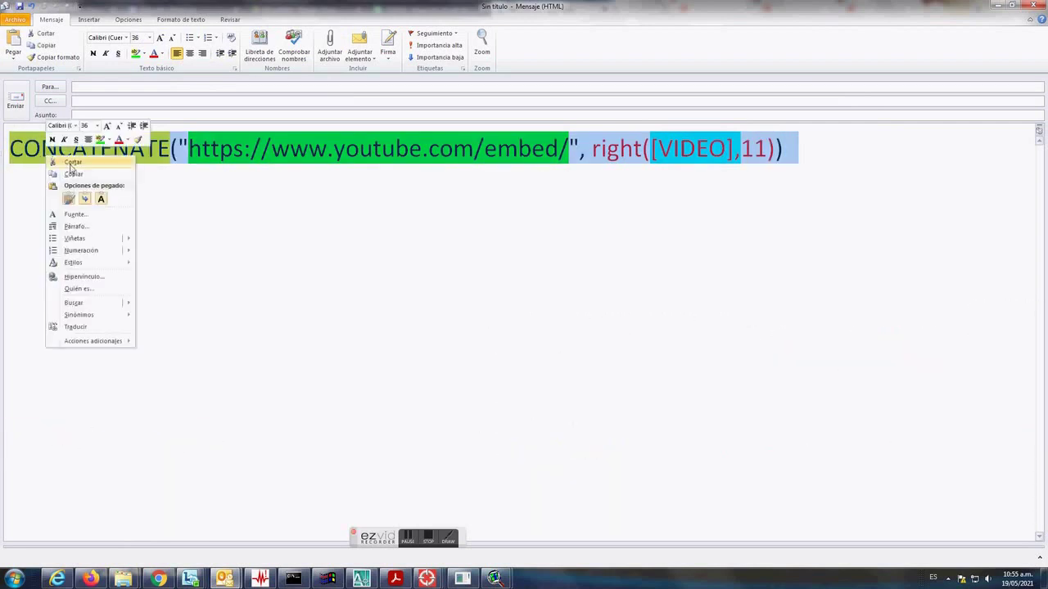
pyautogui.click(73, 174)
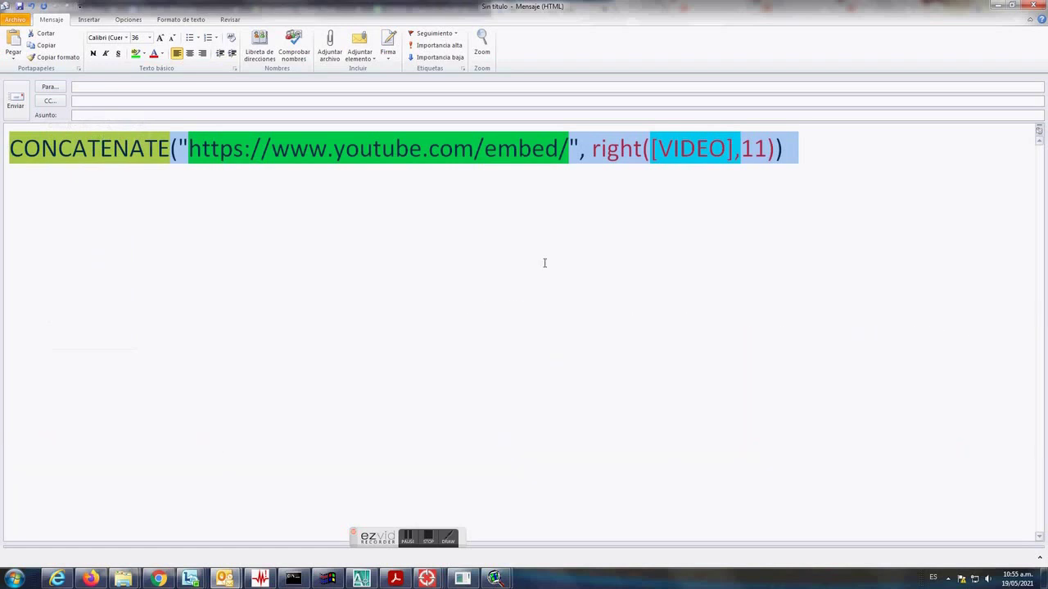
pyautogui.click(90, 580)
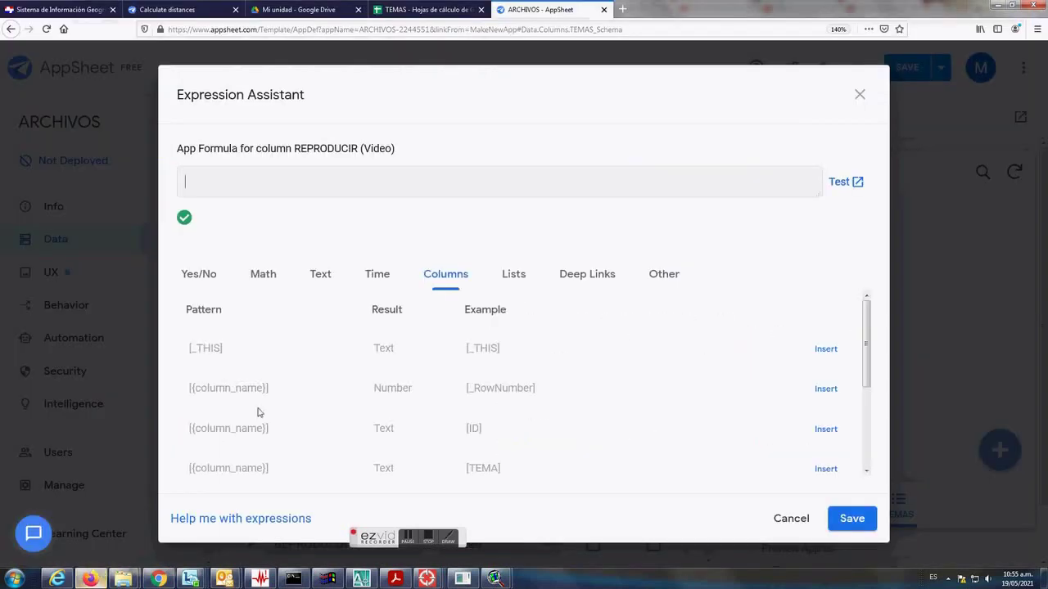
pyautogui.rightClick(286, 185)
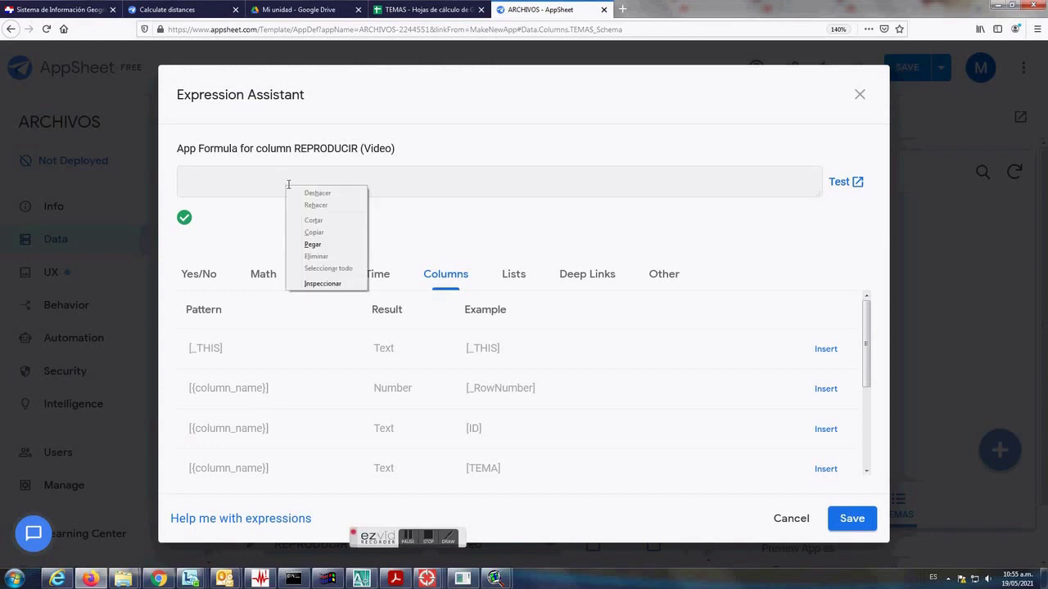
pyautogui.click(320, 247)
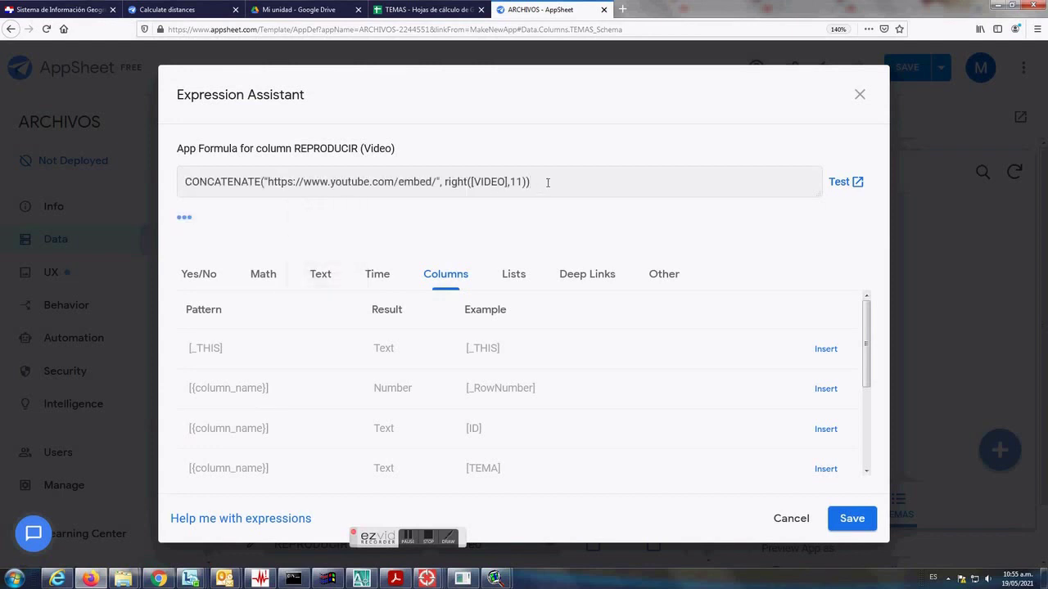
pyautogui.moveTo(472, 182); pyautogui.dragTo(509, 181)
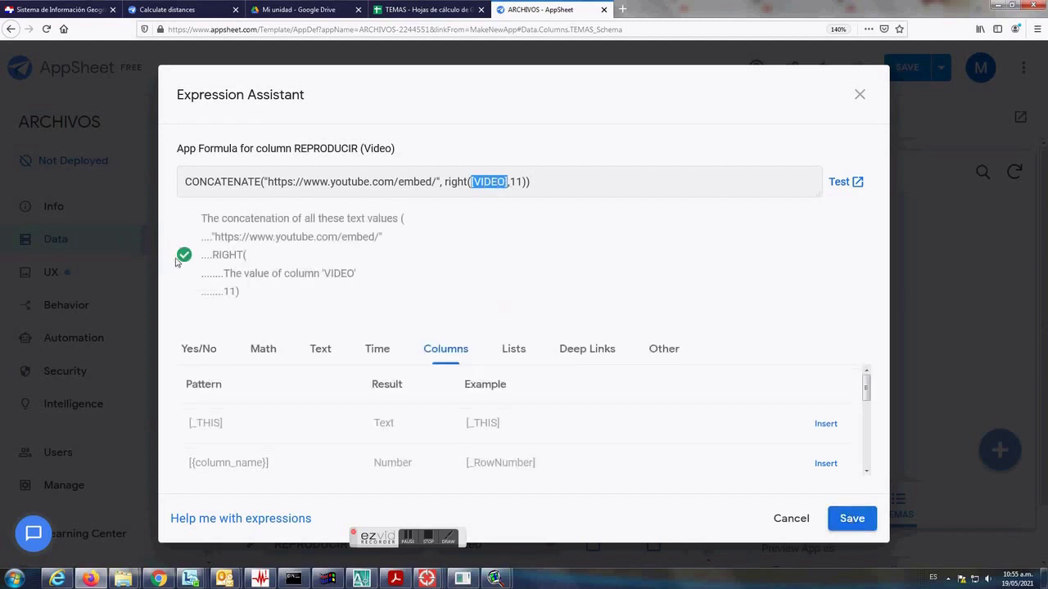
pyautogui.click(852, 521)
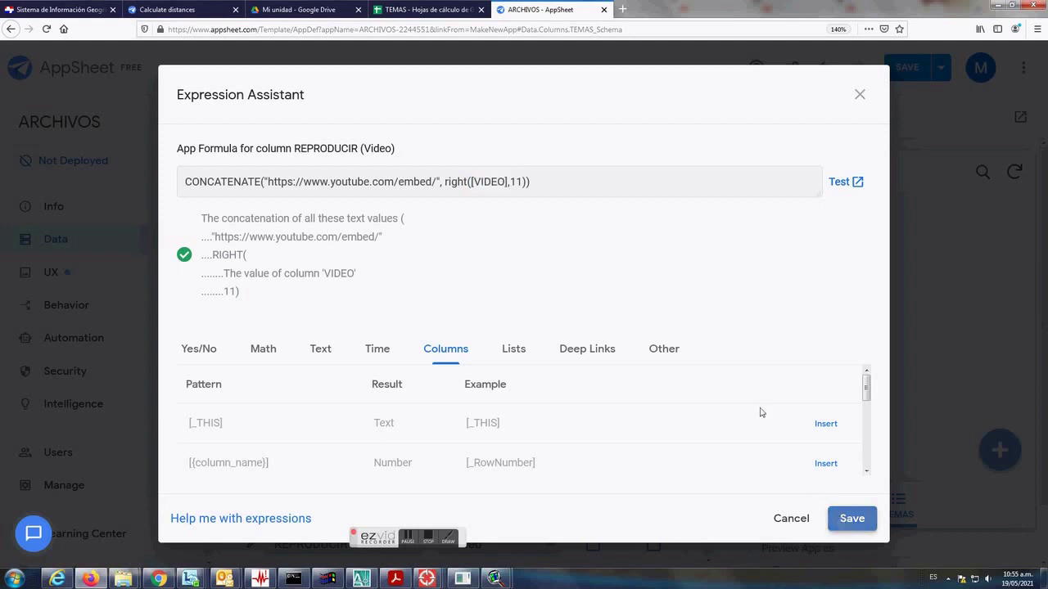
pyautogui.click(758, 130)
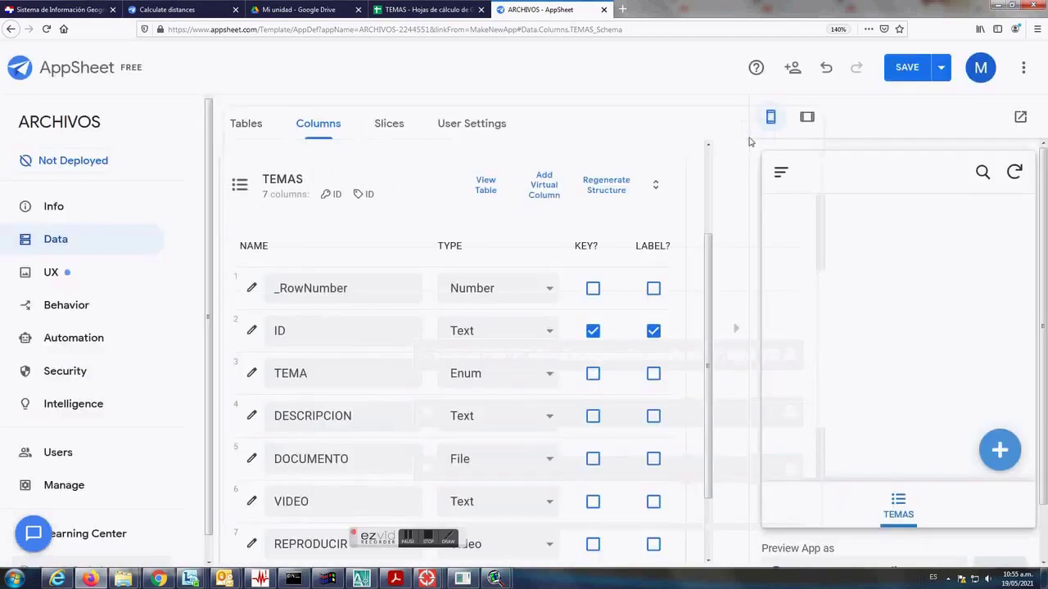
# Make REPRODUCIR the label column of the TEMAS table instead of ID, and save the app
pyautogui.moveTo(705, 358)
pyautogui.mouseDown()
pyautogui.moveTo(700, 453)
pyautogui.moveTo(705, 372)
pyautogui.mouseUp()
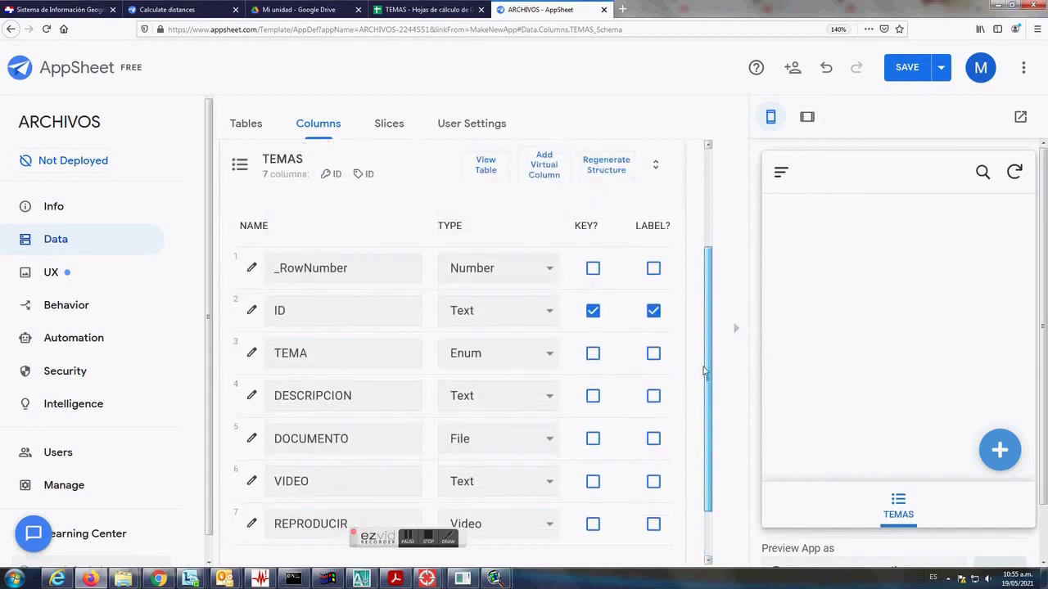
pyautogui.scroll(-1, 705, 371)
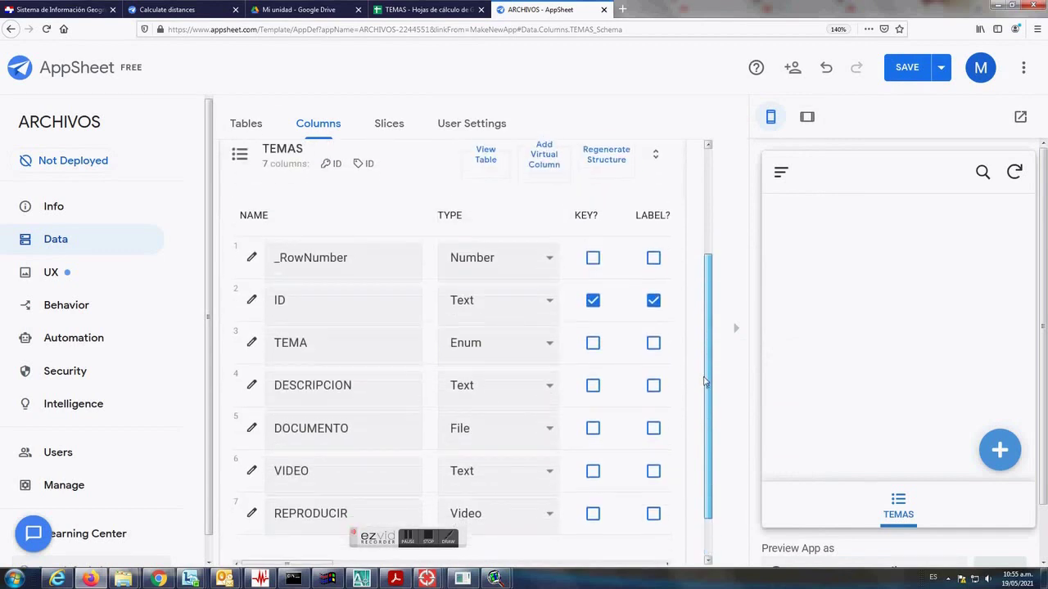
pyautogui.hotkey('ctrl', '-')
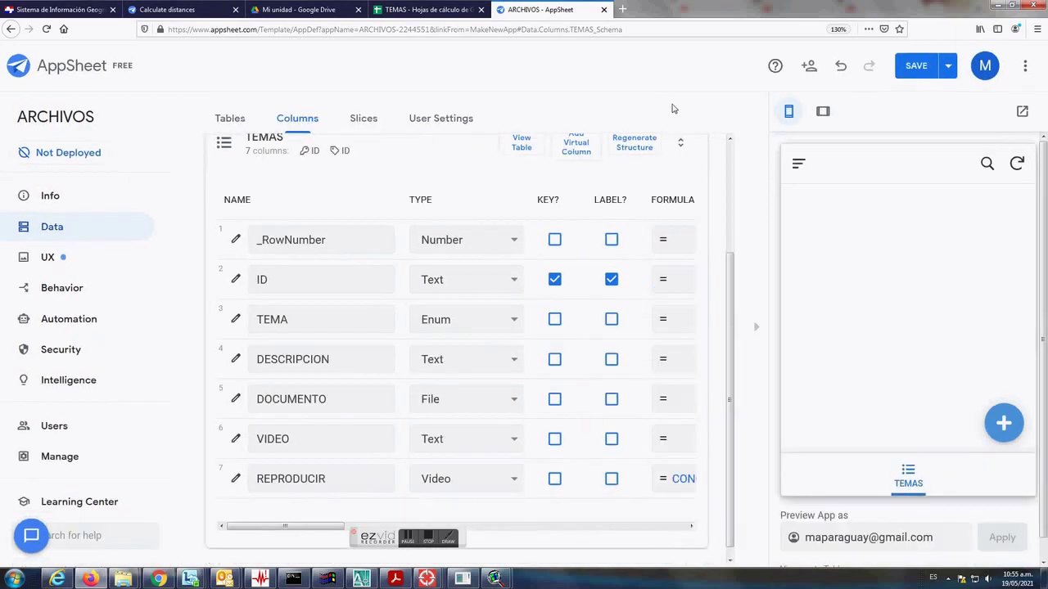
pyautogui.hotkey('ctrl', '-')
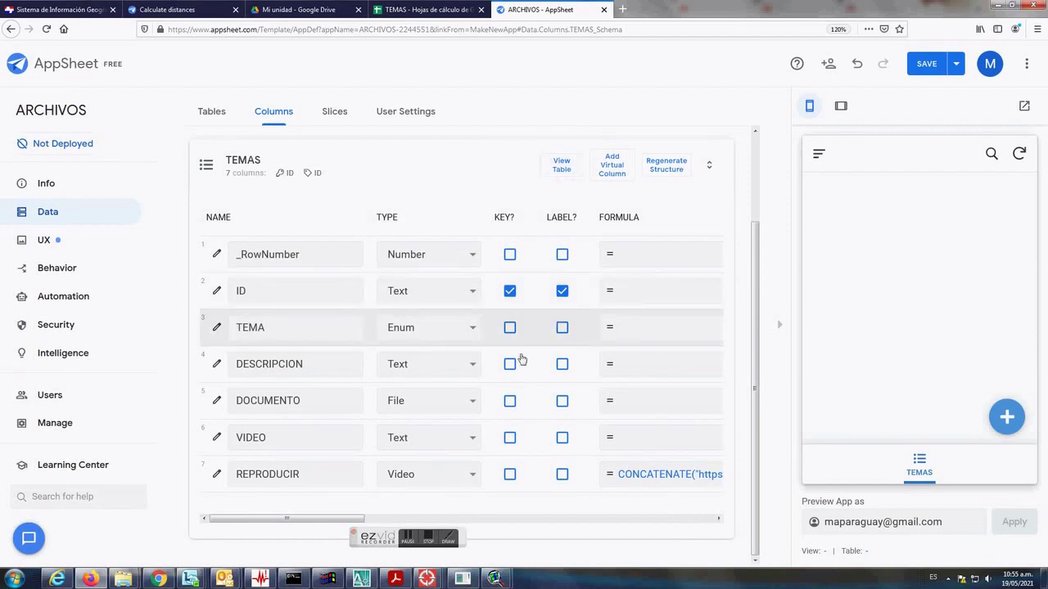
pyautogui.click(561, 476)
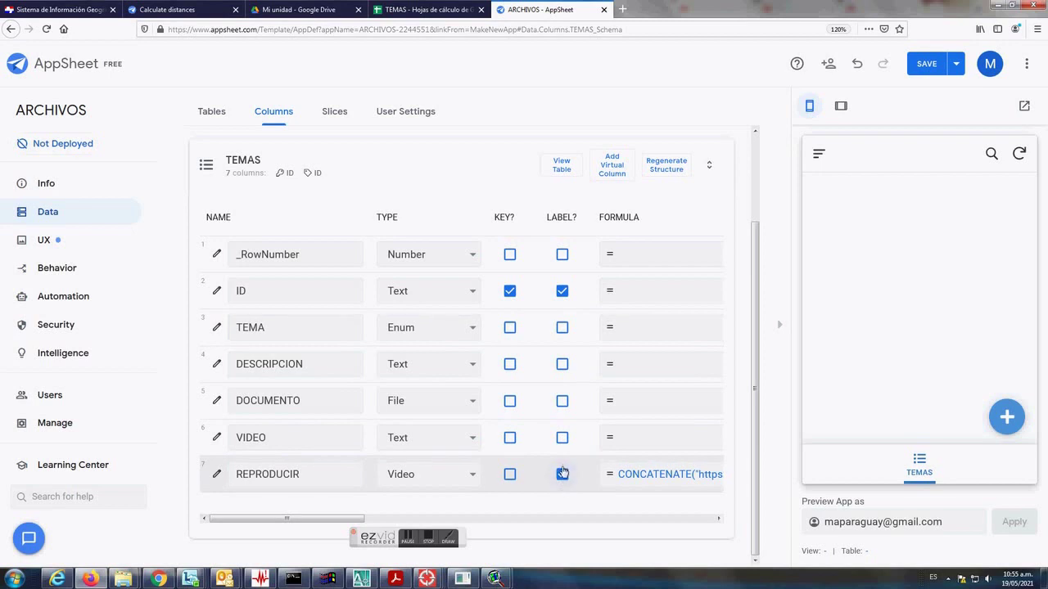
pyautogui.click(563, 293)
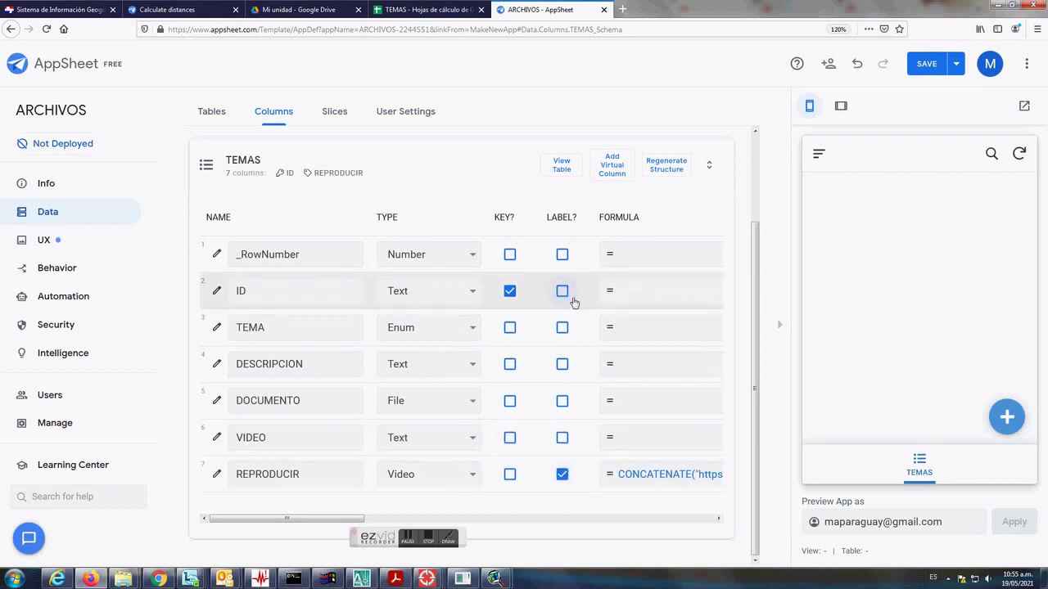
pyautogui.click(928, 65)
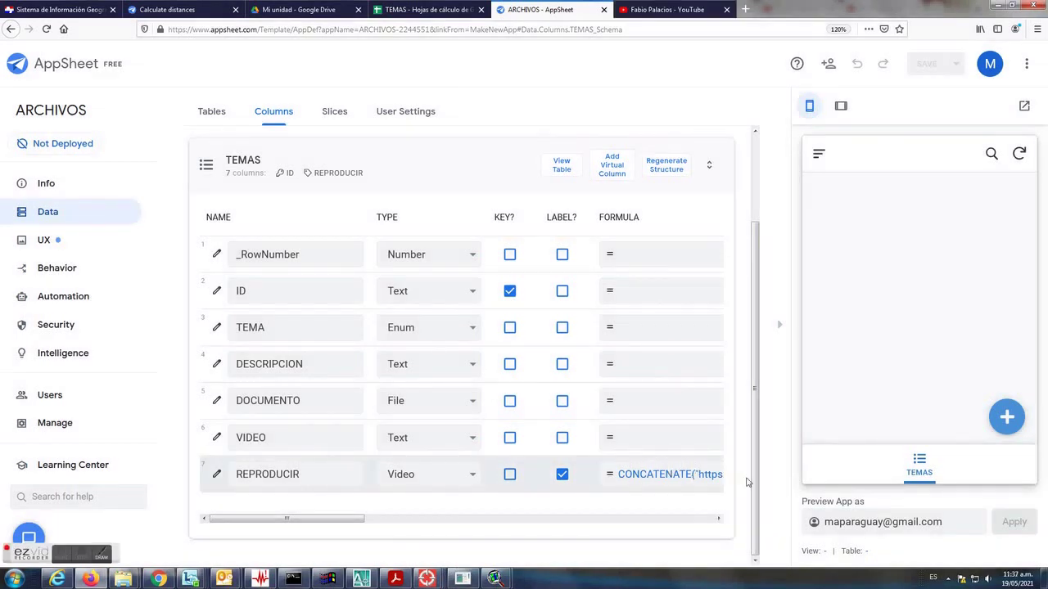
# Start a new TEMAS record in the app preview with the topic SOFTWARE and the description CONVERTIR COORDENADAS
pyautogui.click(1007, 418)
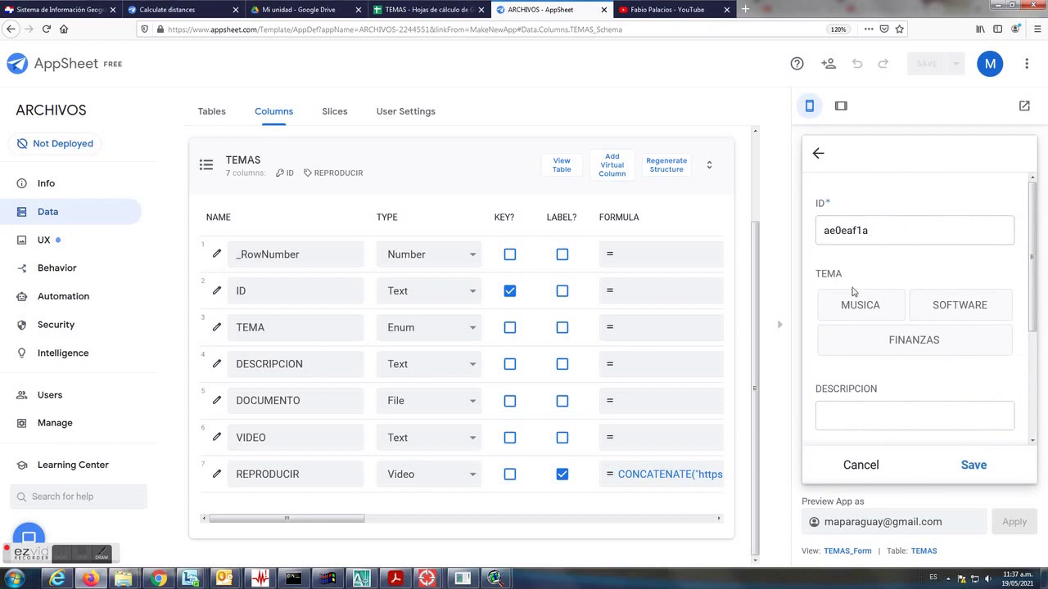
pyautogui.click(964, 309)
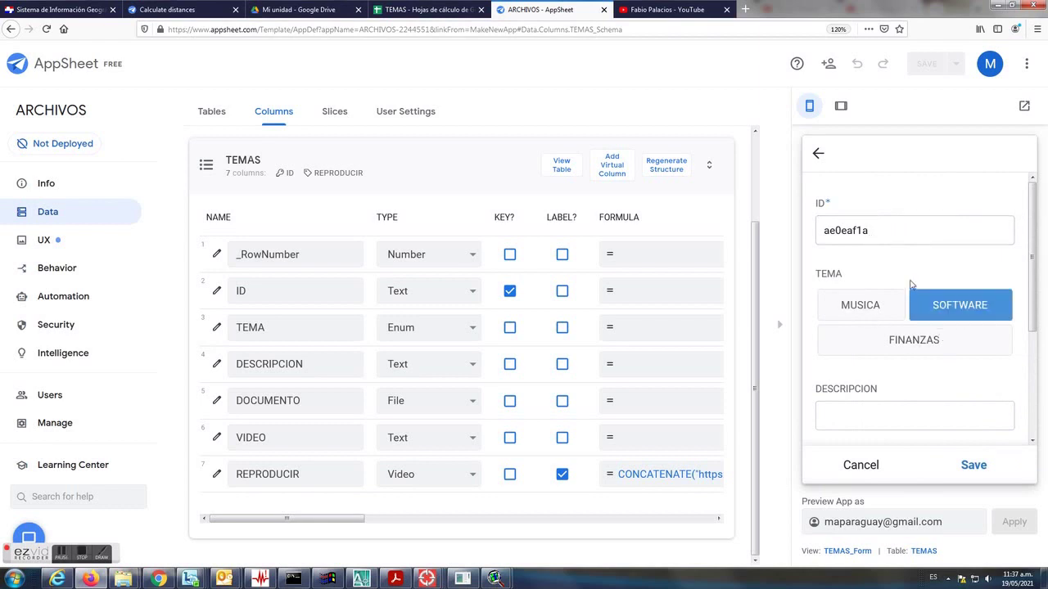
pyautogui.scroll(-2, 891, 356)
pyautogui.click(869, 347)
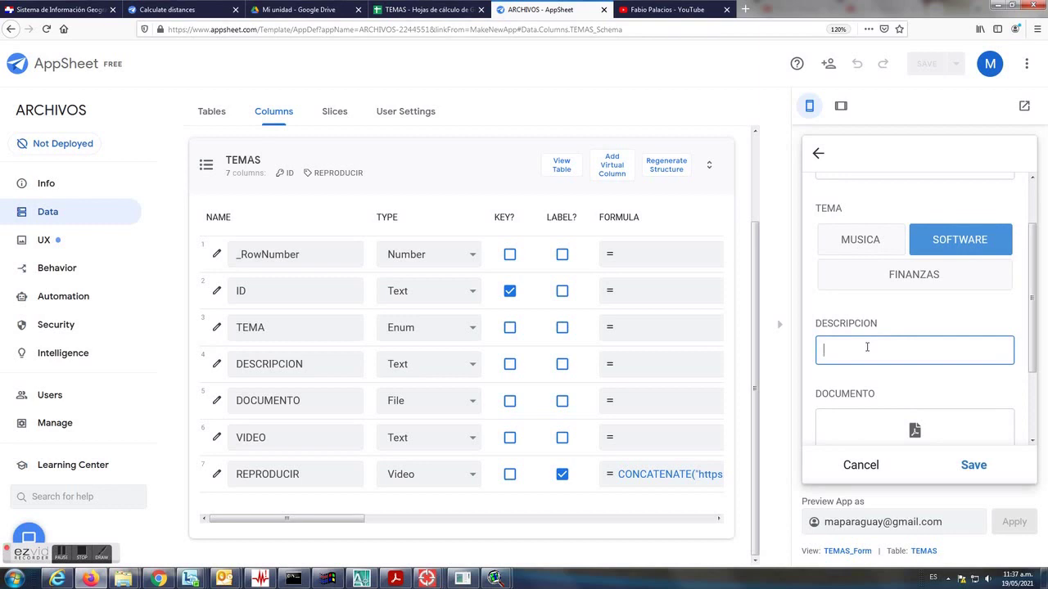
pyautogui.write('CONVERTIR COORDENADAS')
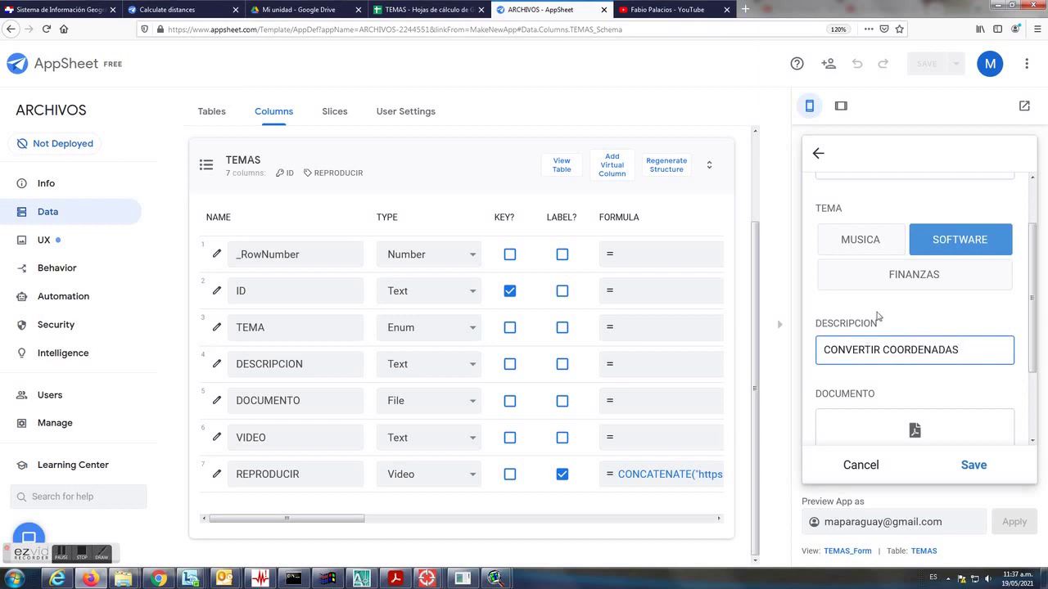
# Attach convertidor_coordenadas.zip from the VIDEO_APPSHEET folder inside the 2021 documents folder as the record's DOCUMENTO
pyautogui.scroll(-2, 877, 317)
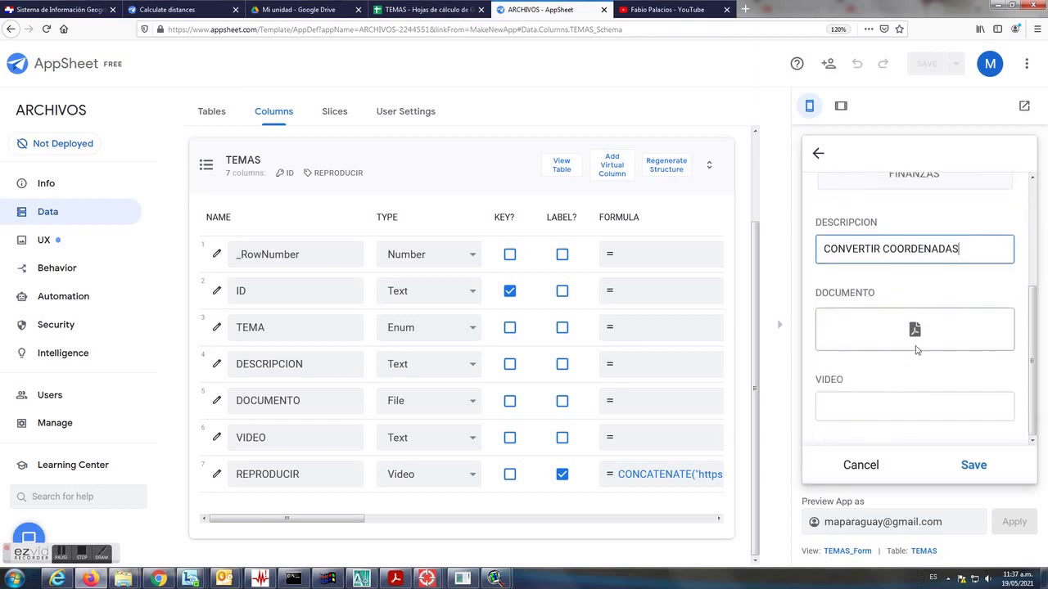
pyautogui.click(958, 332)
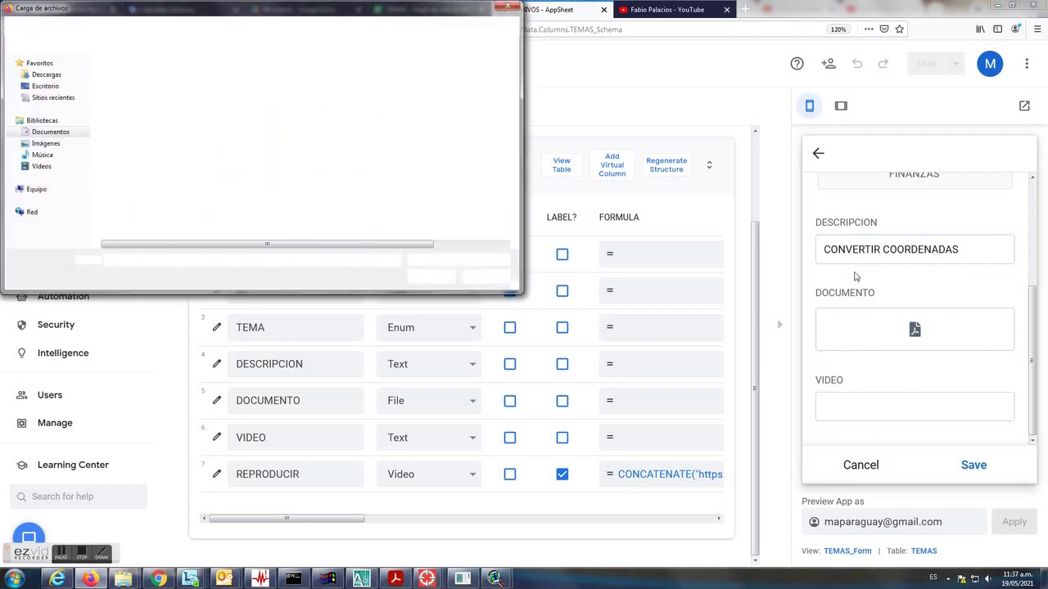
pyautogui.click(224, 25)
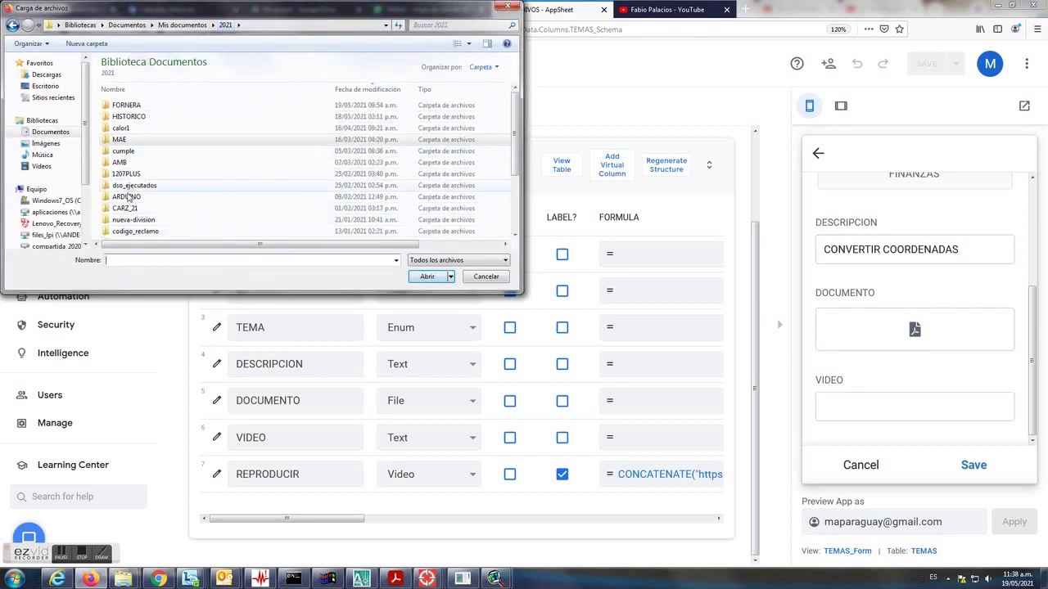
pyautogui.scroll(-3, 127, 203)
pyautogui.doubleClick(121, 153)
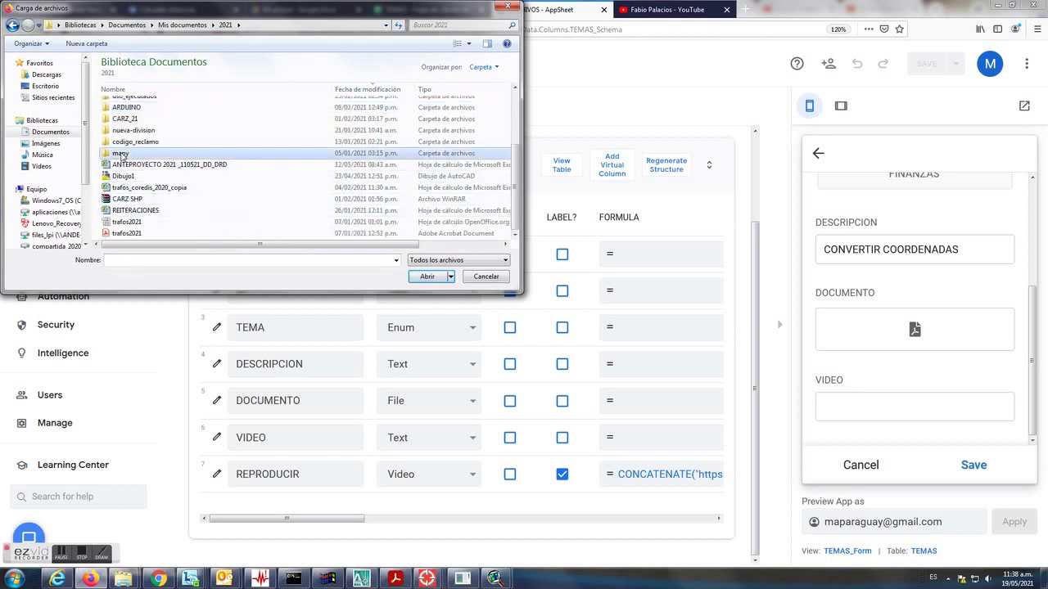
pyautogui.doubleClick(120, 107)
pyautogui.doubleClick(120, 106)
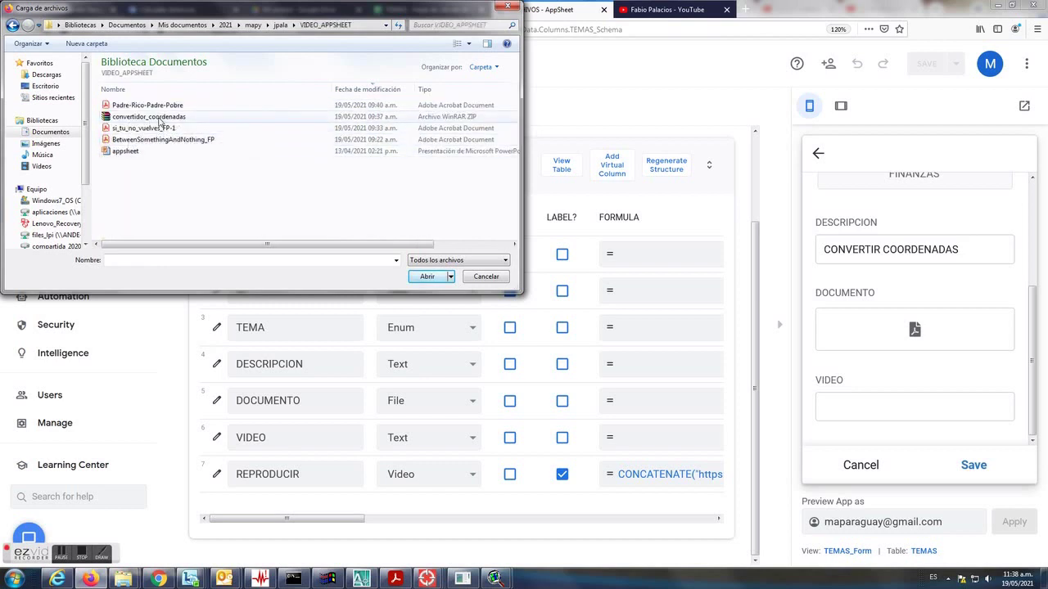
pyautogui.click(161, 120)
pyautogui.click(423, 277)
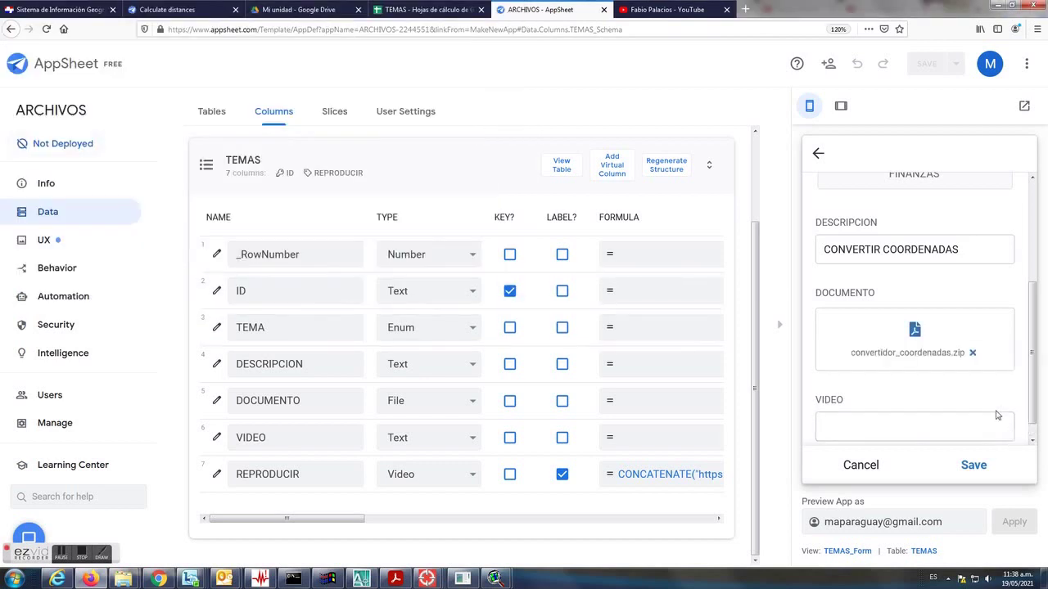
# Switch to YouTube and copy the share link of the video "Convertir coordenadas UTM a coordenadas Geográficas con Excel (VBA)"
pyautogui.scroll(-1, 892, 401)
pyautogui.click(870, 402)
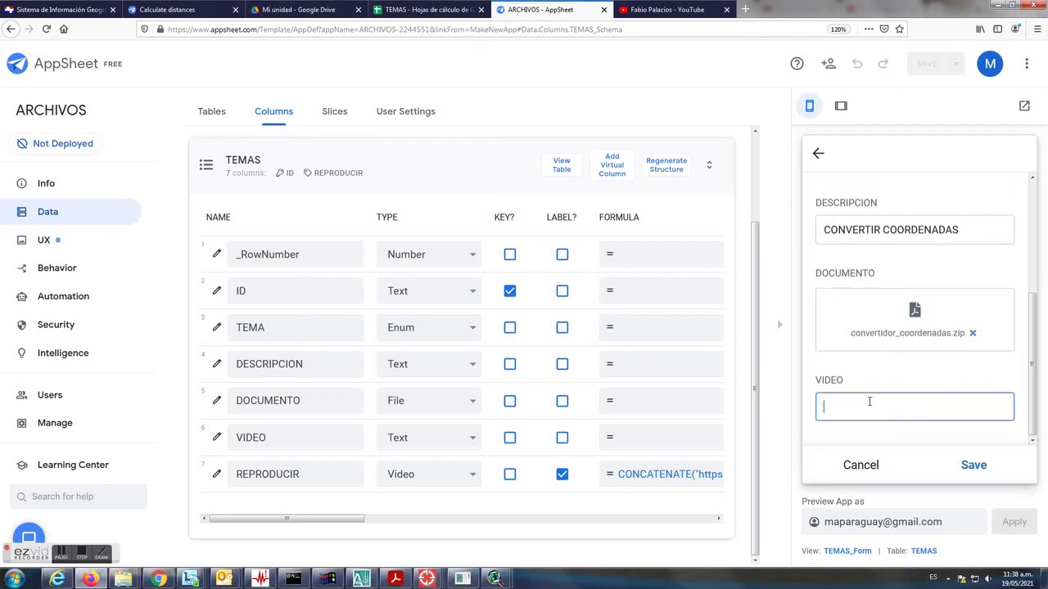
pyautogui.click(671, 11)
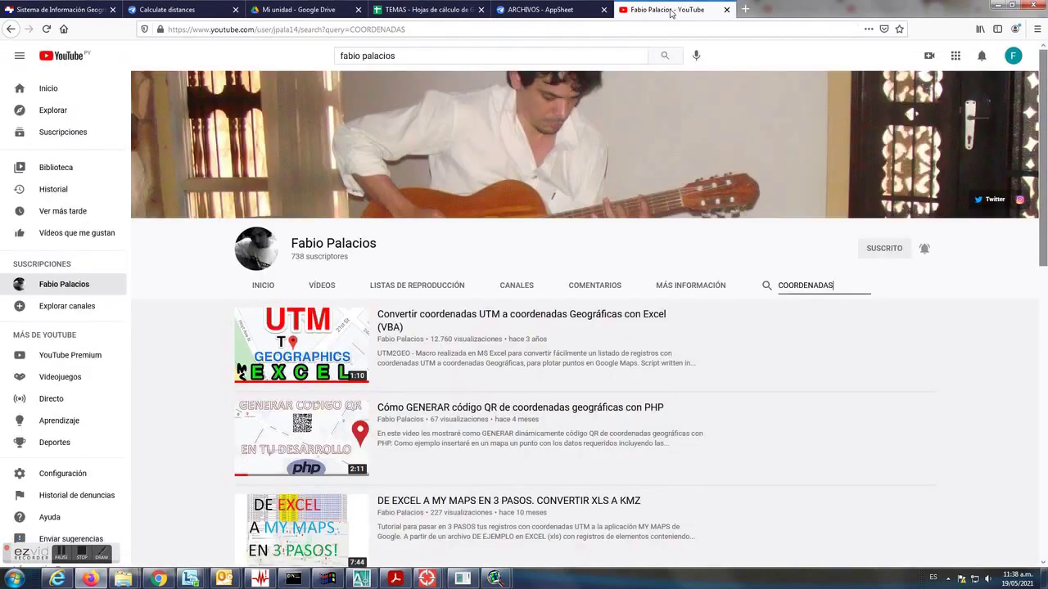
pyautogui.click(322, 325)
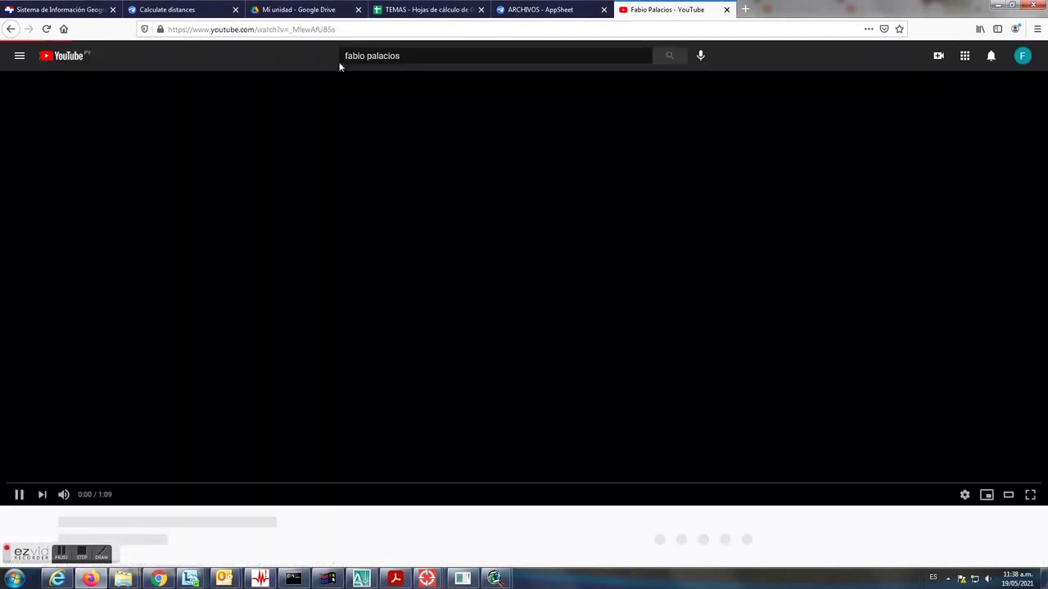
pyautogui.click(19, 495)
pyautogui.scroll(-2, 510, 496)
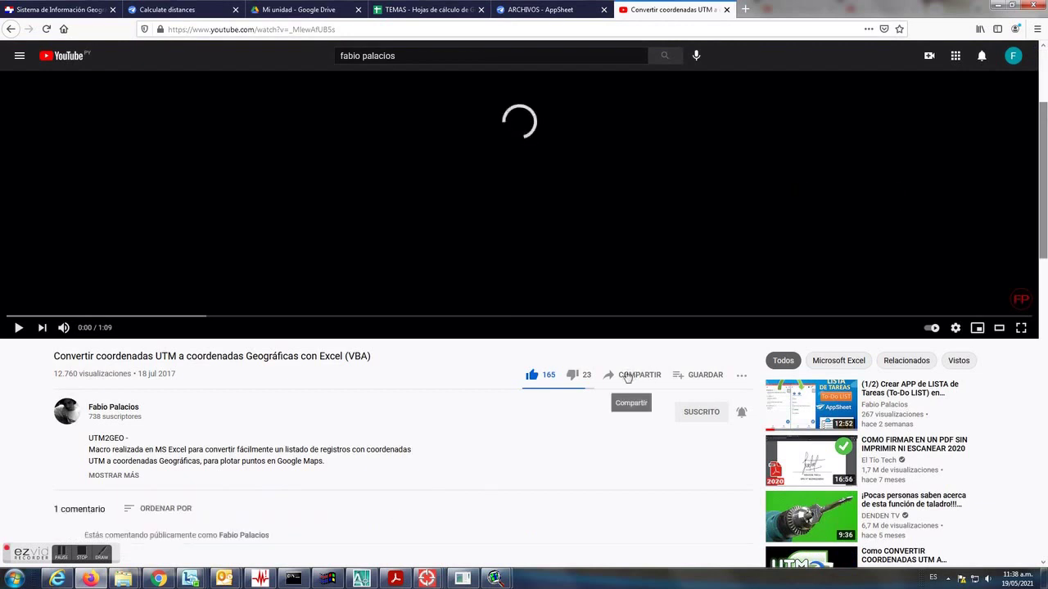
pyautogui.click(631, 375)
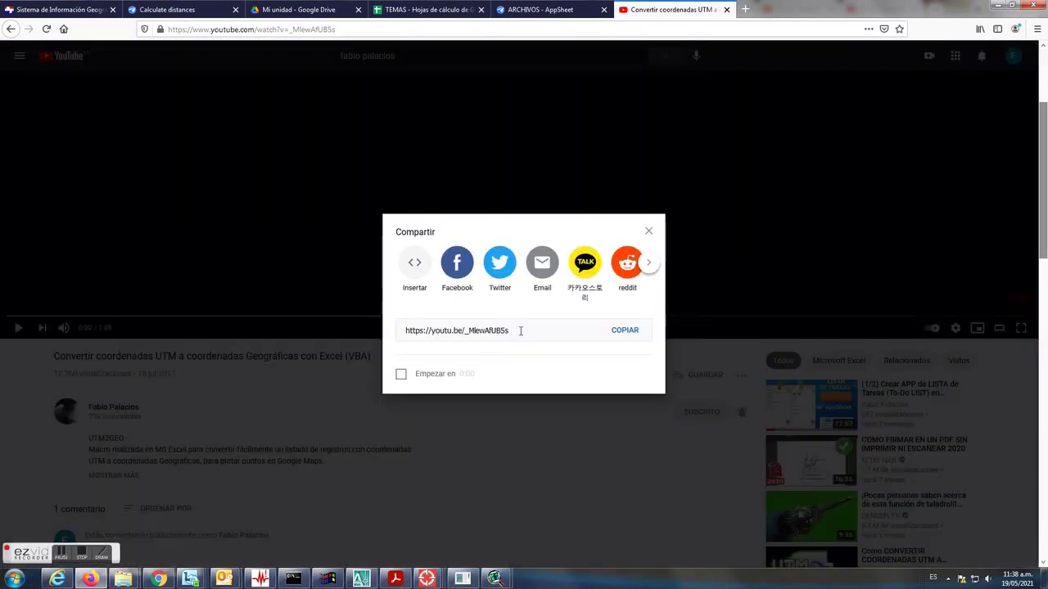
pyautogui.click(524, 330)
pyautogui.hotkey('ctrl', 'c')
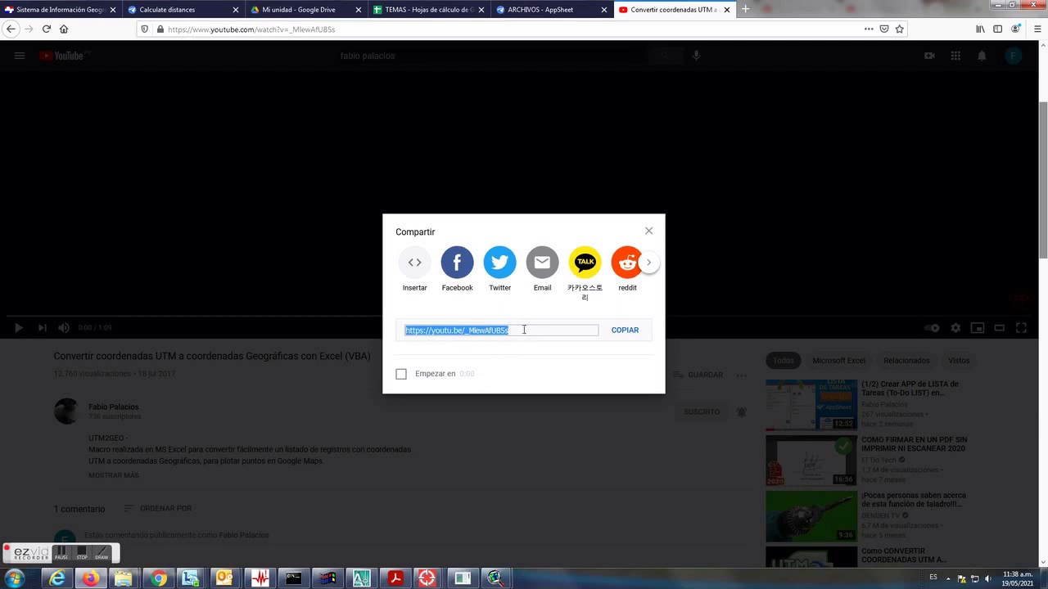
pyautogui.rightClick(488, 331)
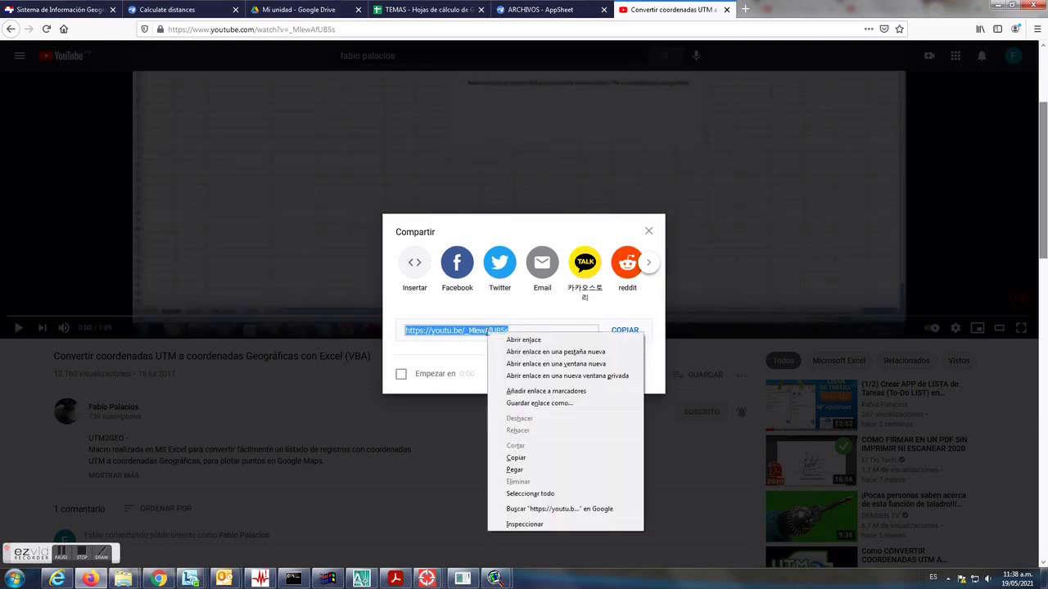
pyautogui.click(540, 458)
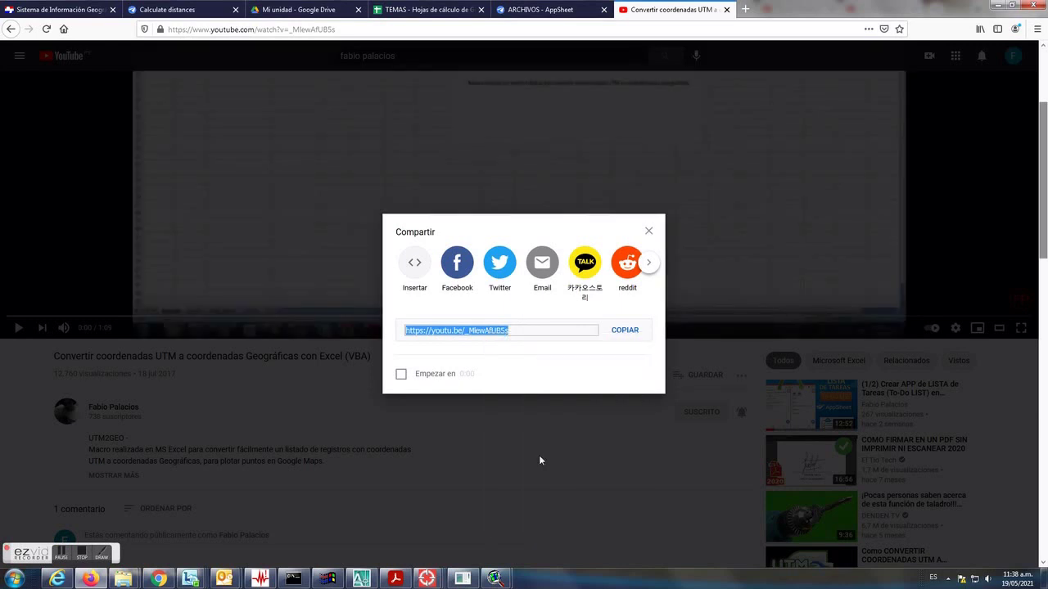
# Back in AppSheet, paste the copied YouTube link into the record's VIDEO field and save the record
pyautogui.click(425, 9)
pyautogui.click(541, 10)
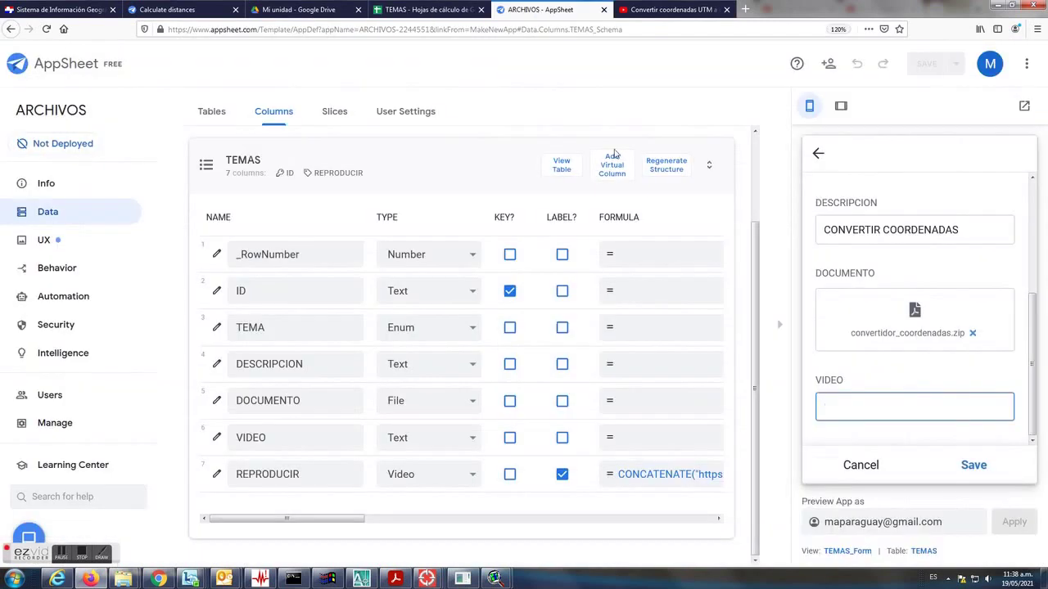
pyautogui.rightClick(849, 408)
pyautogui.click(883, 467)
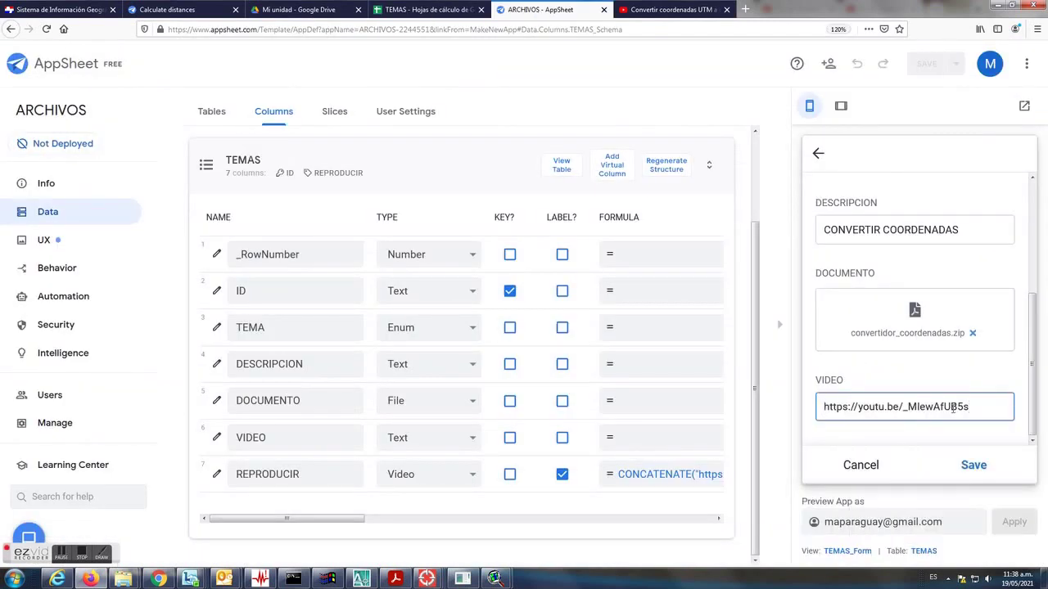
pyautogui.click(974, 466)
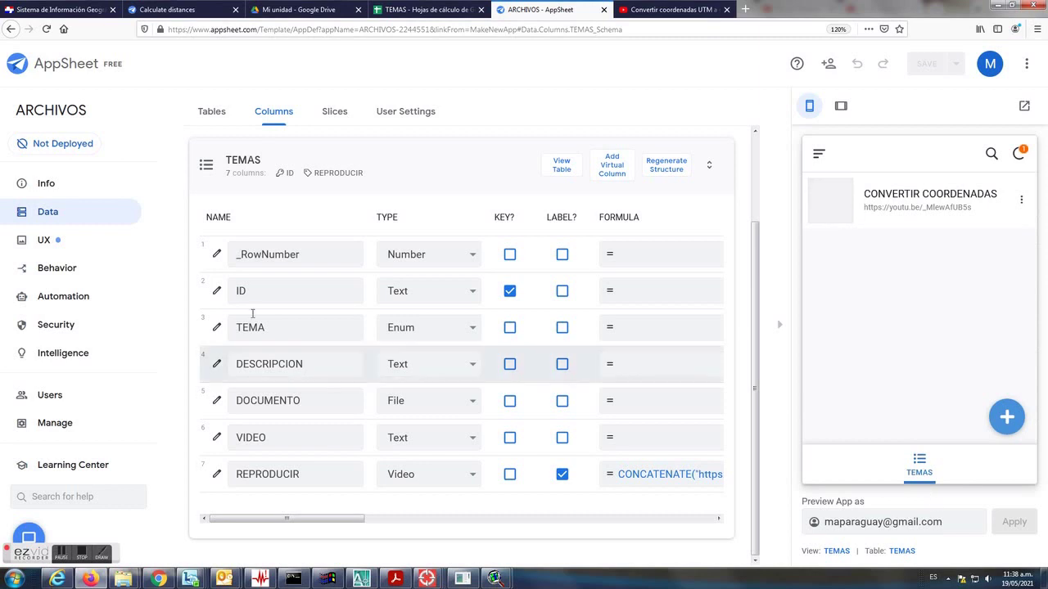
# Switch to the TEMAS spreadsheet and fit the VIDEO and REPRODUCIR columns to their contents to check the new record's links
pyautogui.click(400, 10)
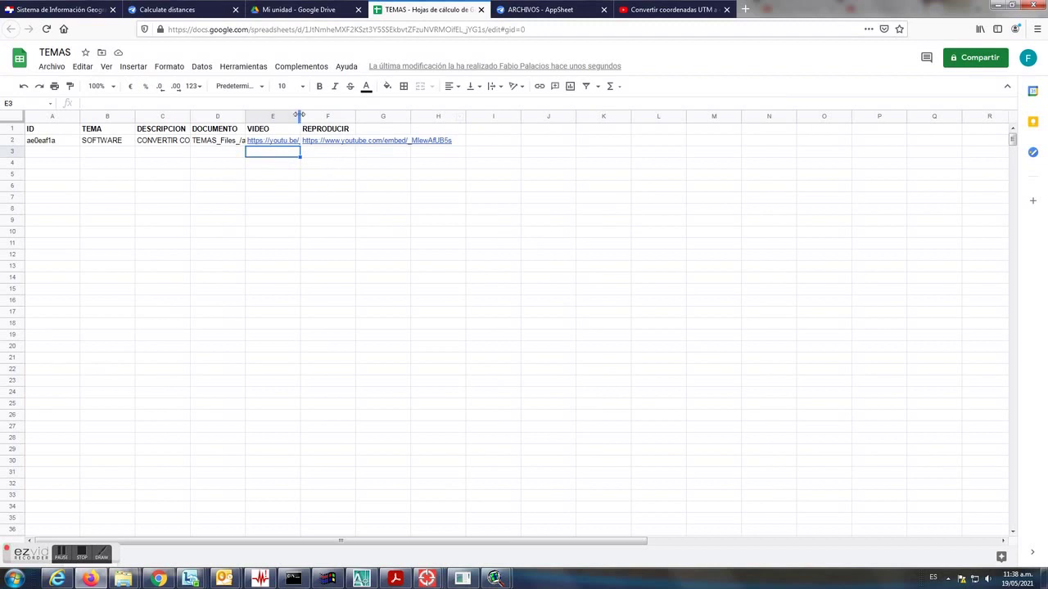
pyautogui.doubleClick(300, 115)
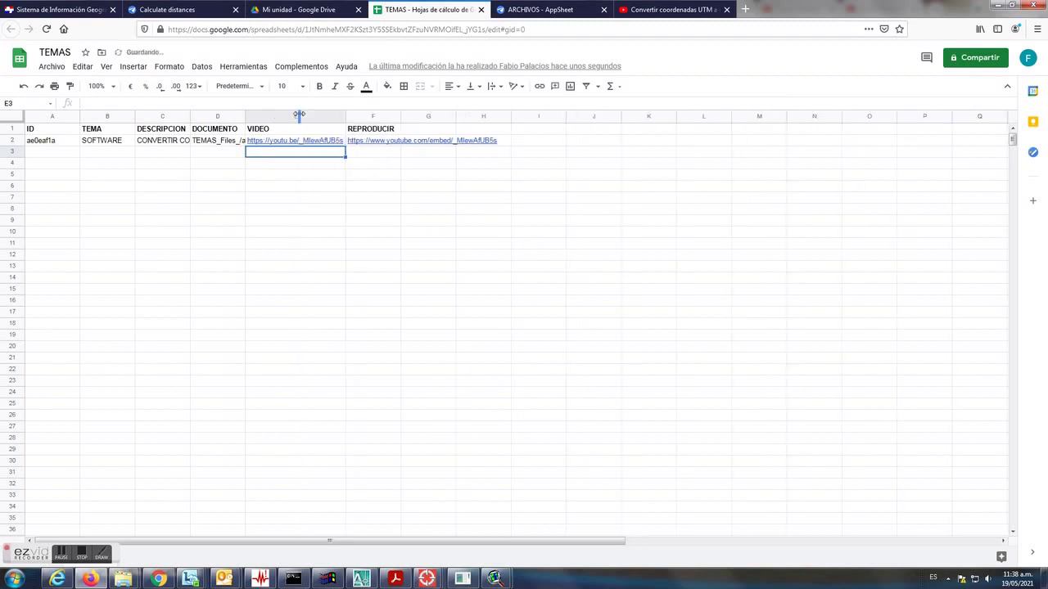
pyautogui.doubleClick(399, 116)
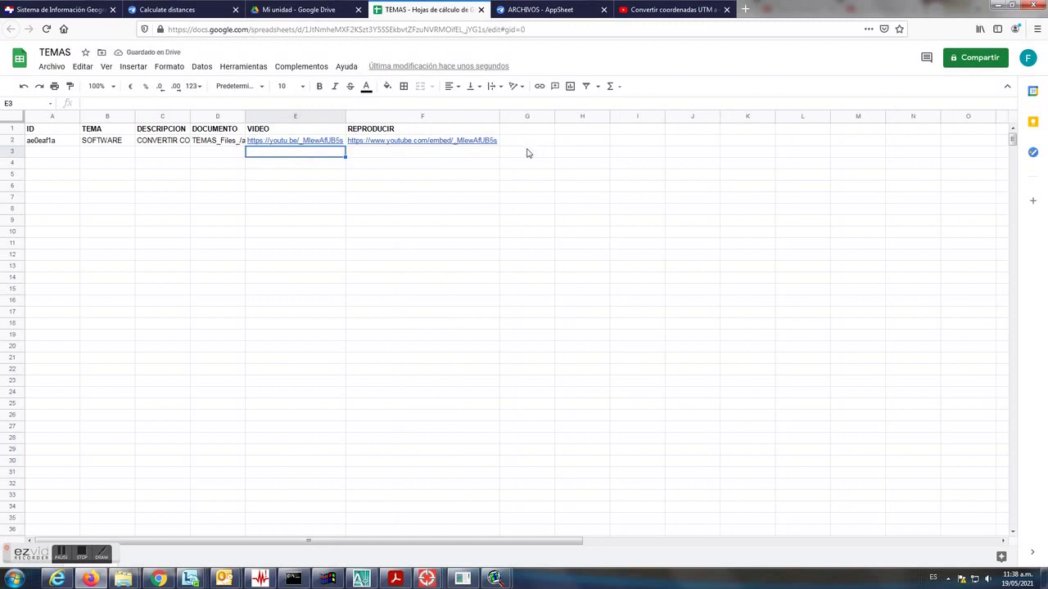
pyautogui.scroll(-1, 520, 163)
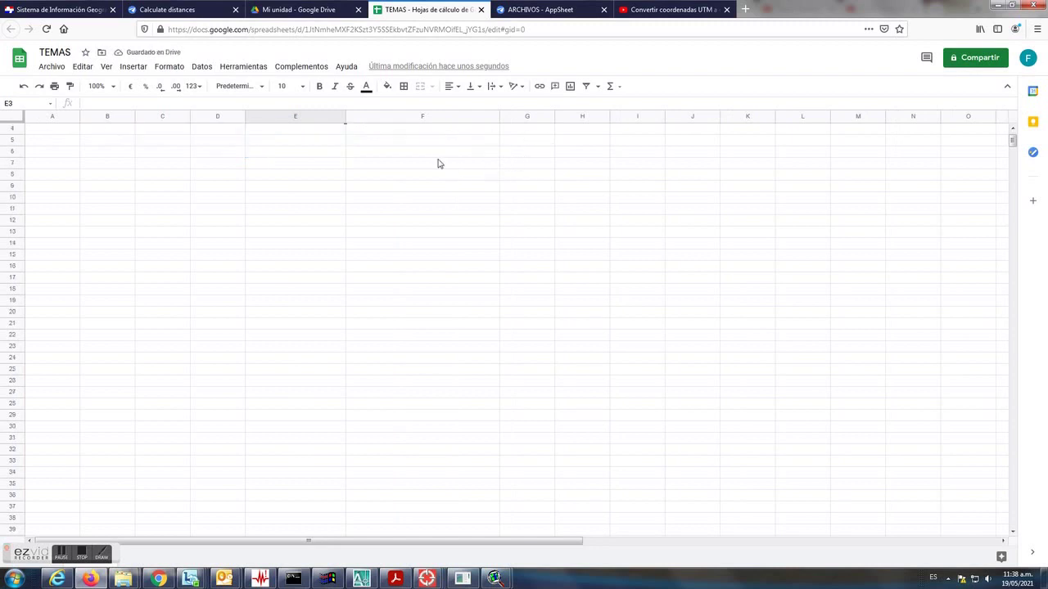
pyautogui.scroll(1, 390, 130)
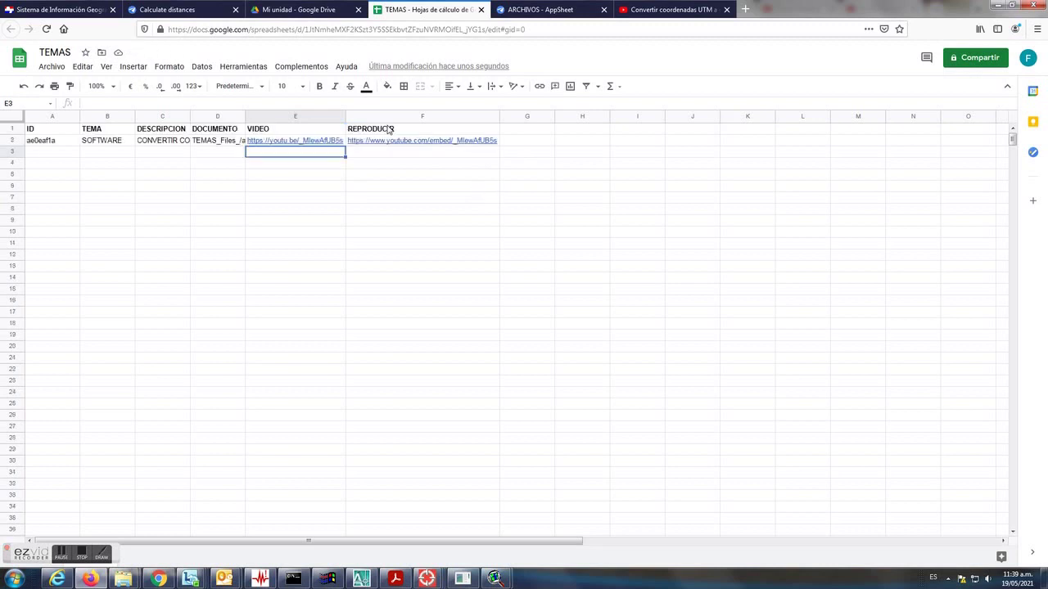
pyautogui.click(550, 165)
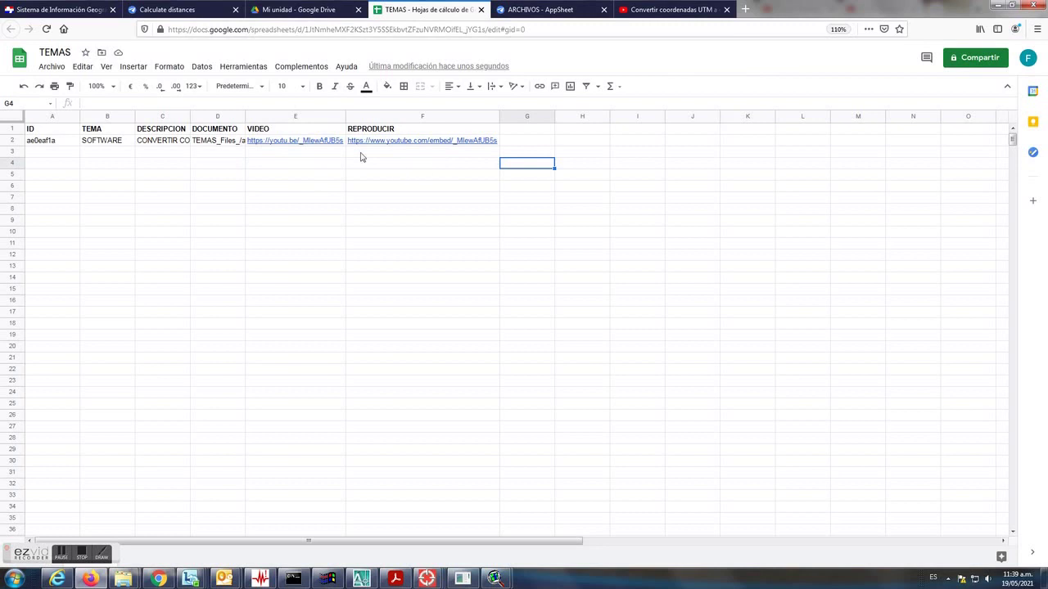
# Enlarge the spreadsheet page to 120% and fit the DOCUMENTO column to its contents to read the stored file path
pyautogui.hotkey('ctrl', '+')
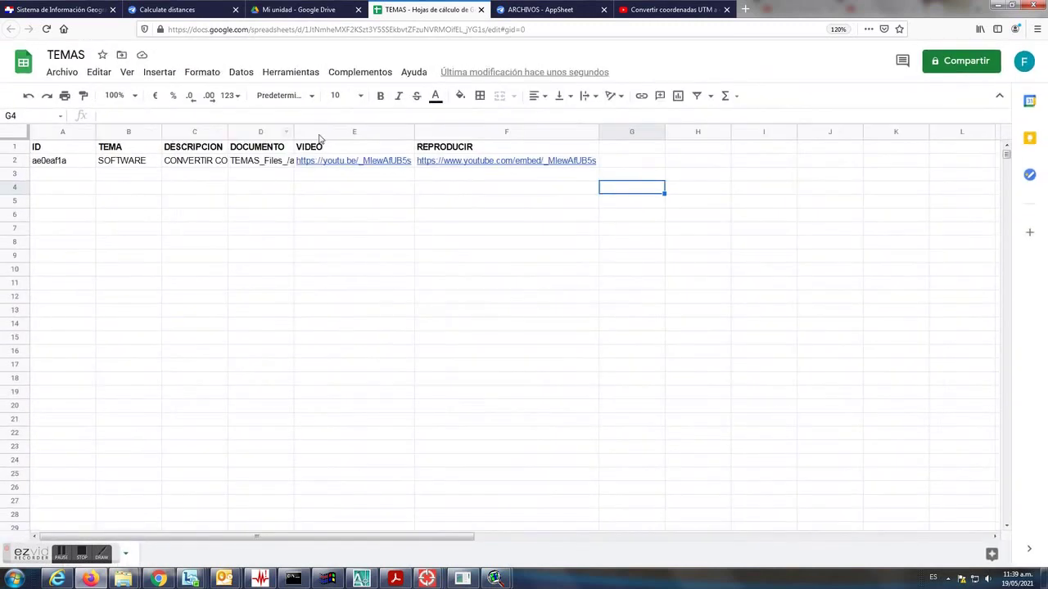
pyautogui.moveTo(292, 128)
pyautogui.mouseDown()
pyautogui.moveTo(294, 146)
pyautogui.moveTo(292, 128)
pyautogui.mouseUp()
pyautogui.doubleClick(293, 131)
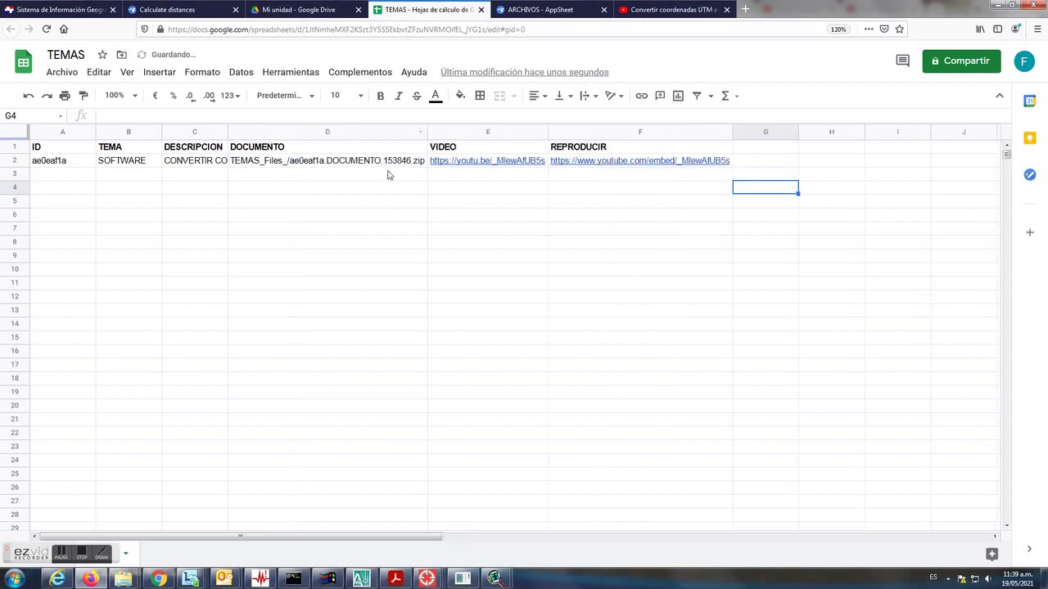
pyautogui.click(386, 172)
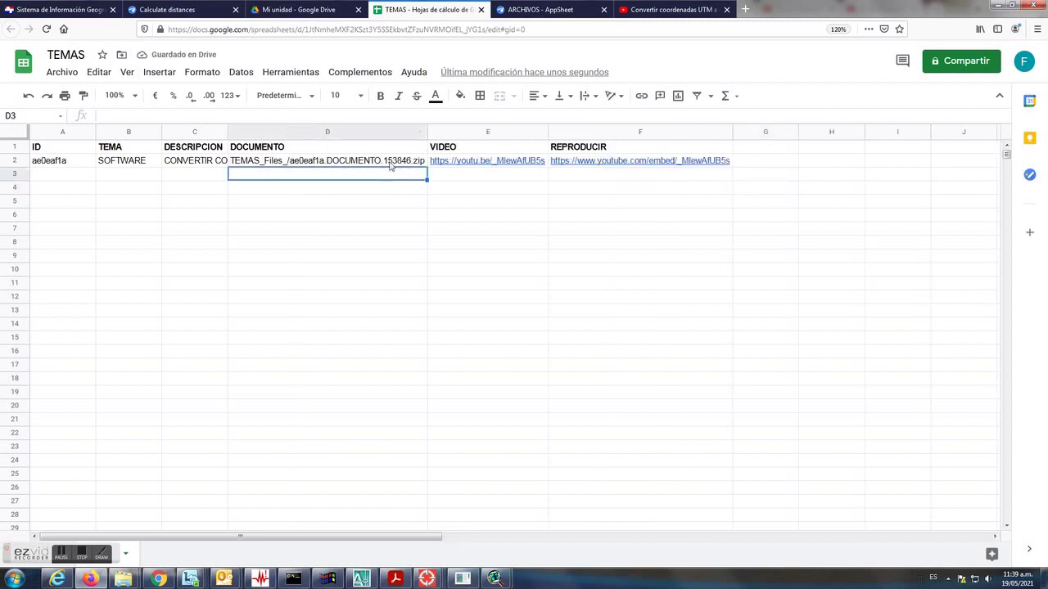
# Return to AppSheet and change the primary TEMAS view's type from card to table
pyautogui.click(560, 13)
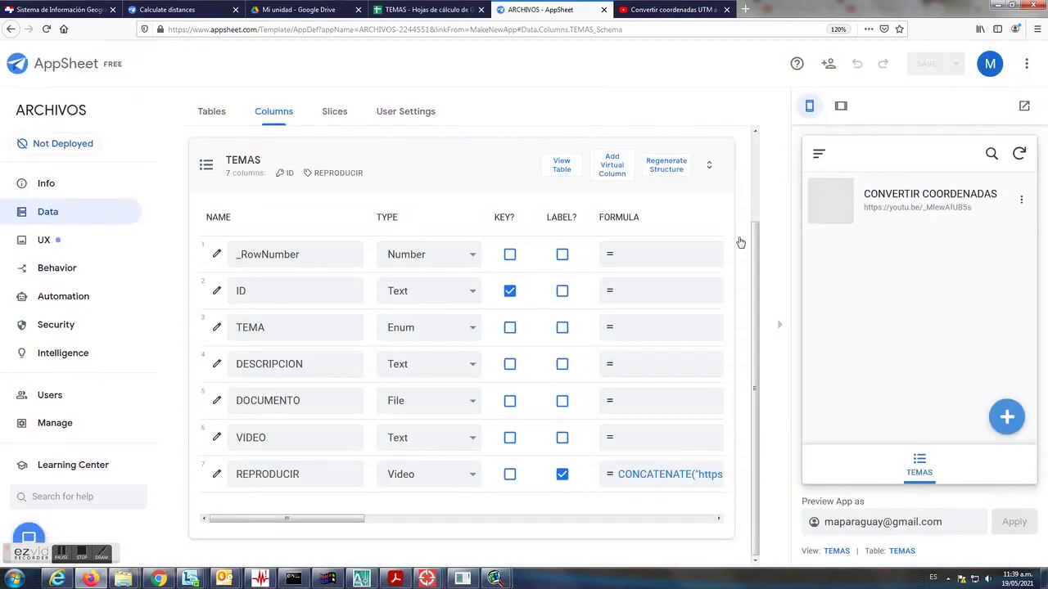
pyautogui.click(47, 244)
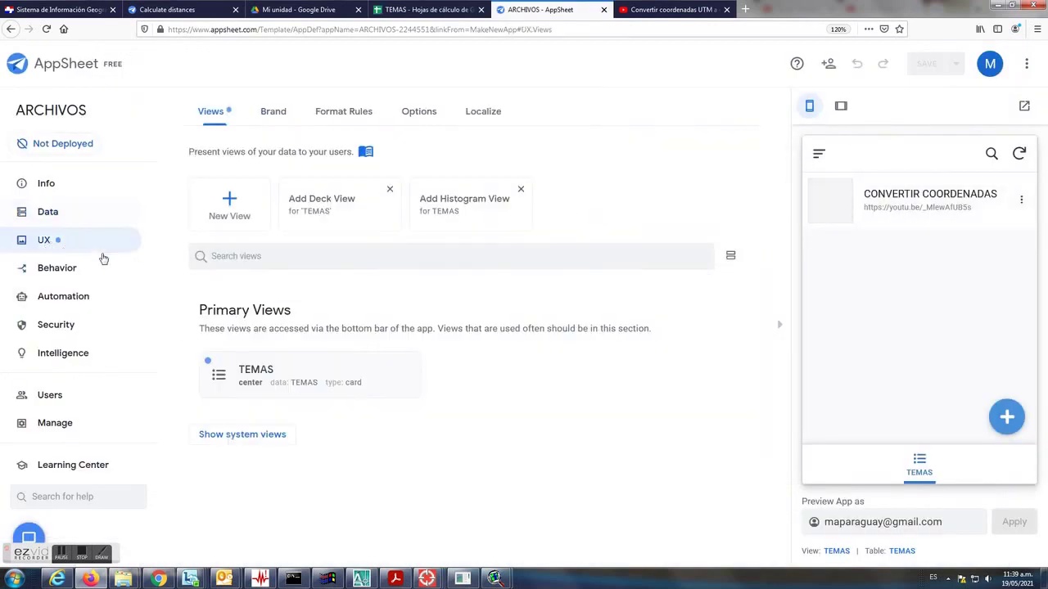
pyautogui.click(254, 381)
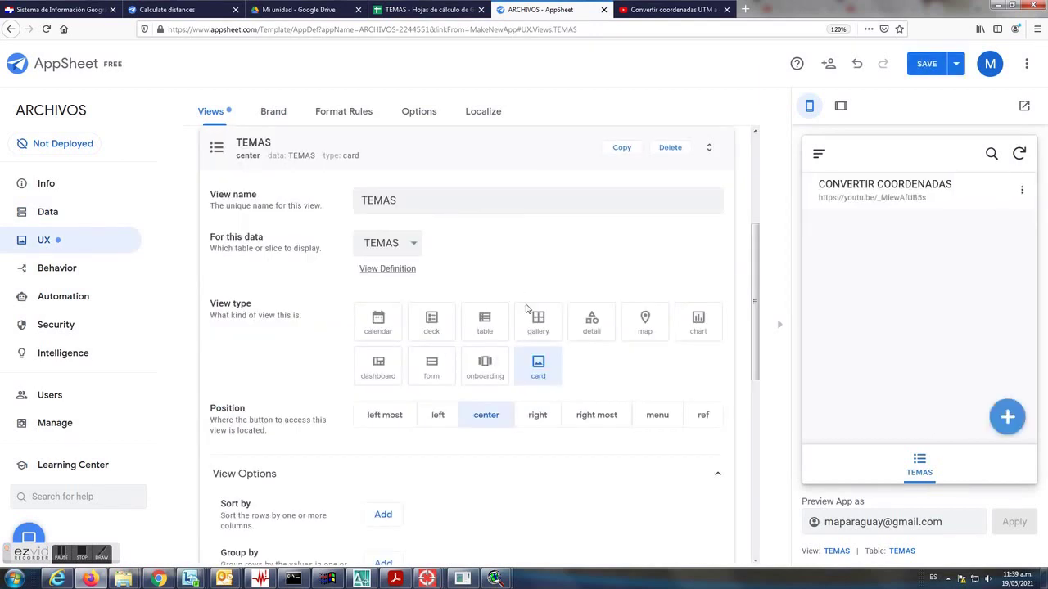
pyautogui.click(484, 321)
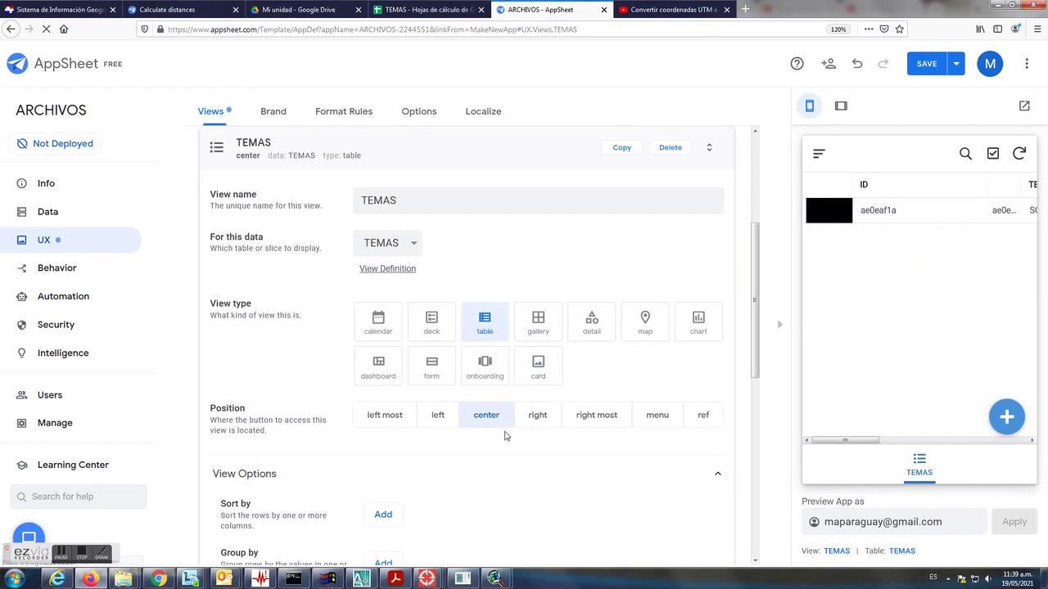
# Group the TEMAS view's rows by TEMA in ascending order and check the grouped table in the app preview
pyautogui.scroll(-3, 507, 437)
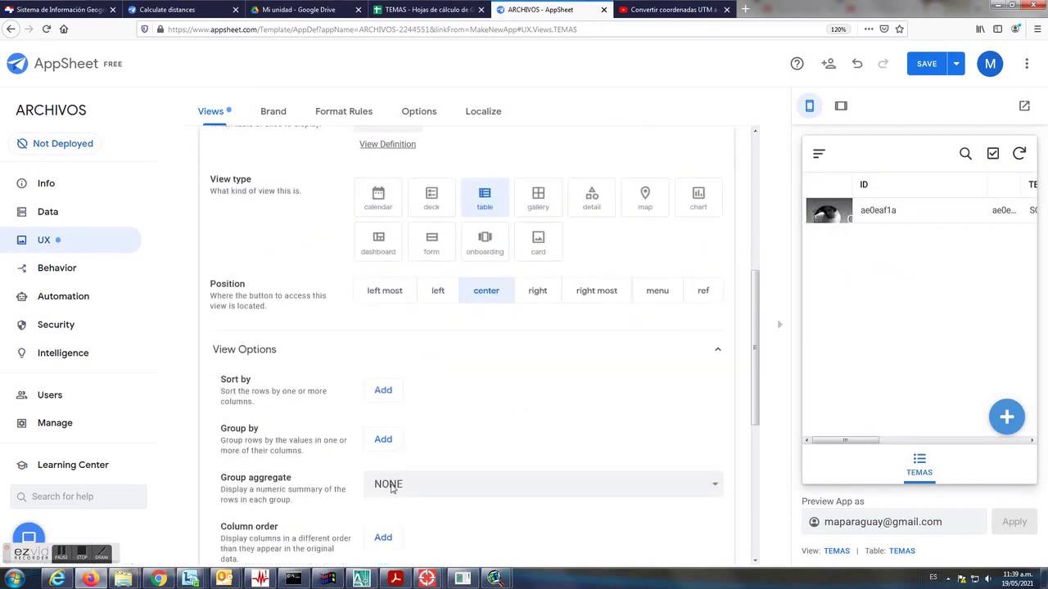
pyautogui.click(384, 440)
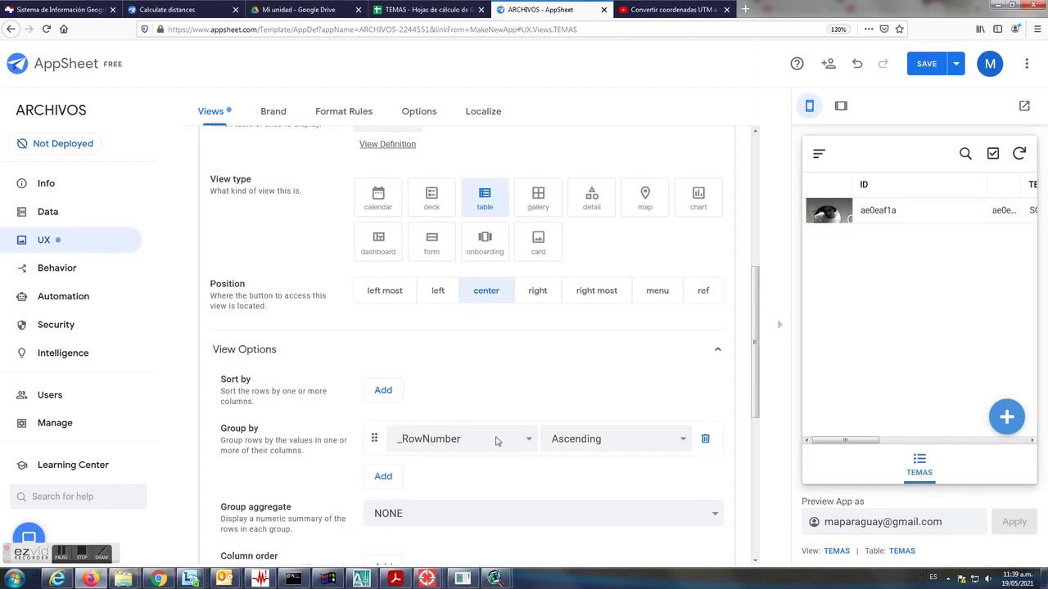
pyautogui.click(529, 441)
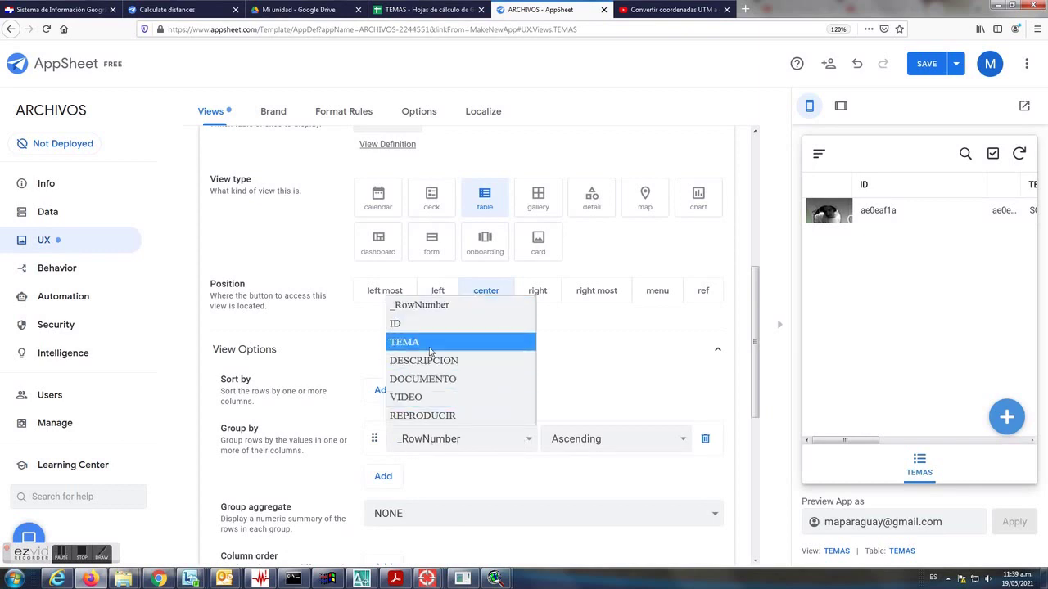
pyautogui.click(516, 342)
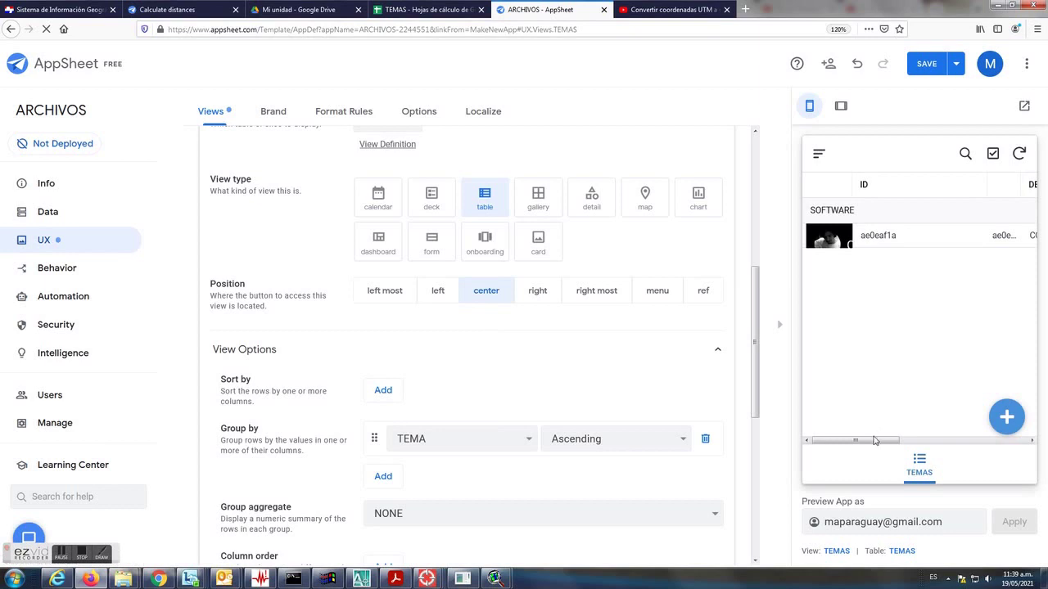
pyautogui.moveTo(855, 441)
pyautogui.mouseDown()
pyautogui.moveTo(967, 445)
pyautogui.moveTo(865, 442)
pyautogui.mouseUp()
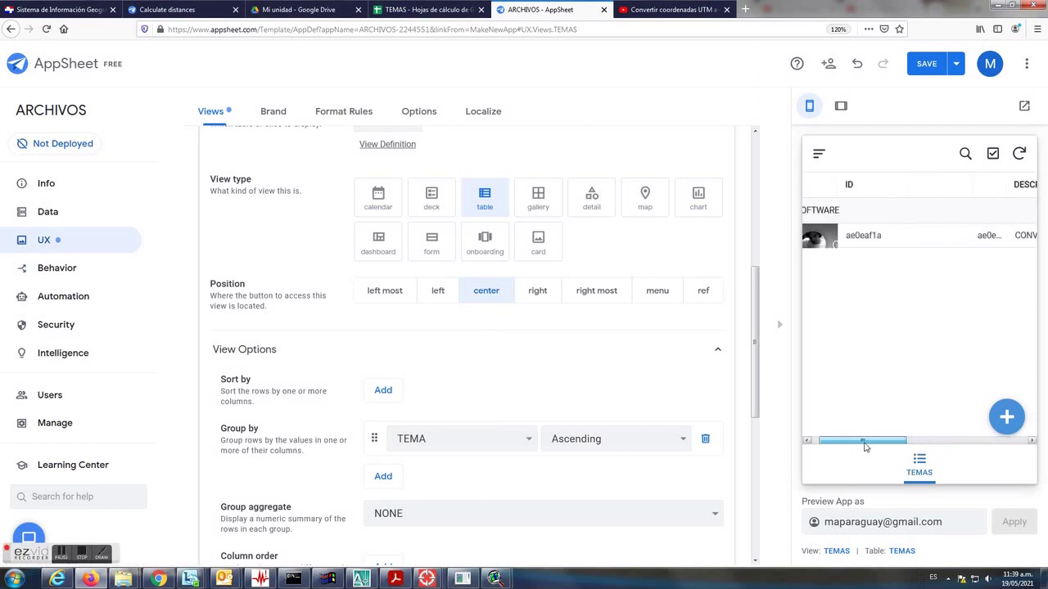
# Open the SOFTWARE record in the app preview, check its fields, test playing its video, and go back to the TEMAS list
pyautogui.click(926, 239)
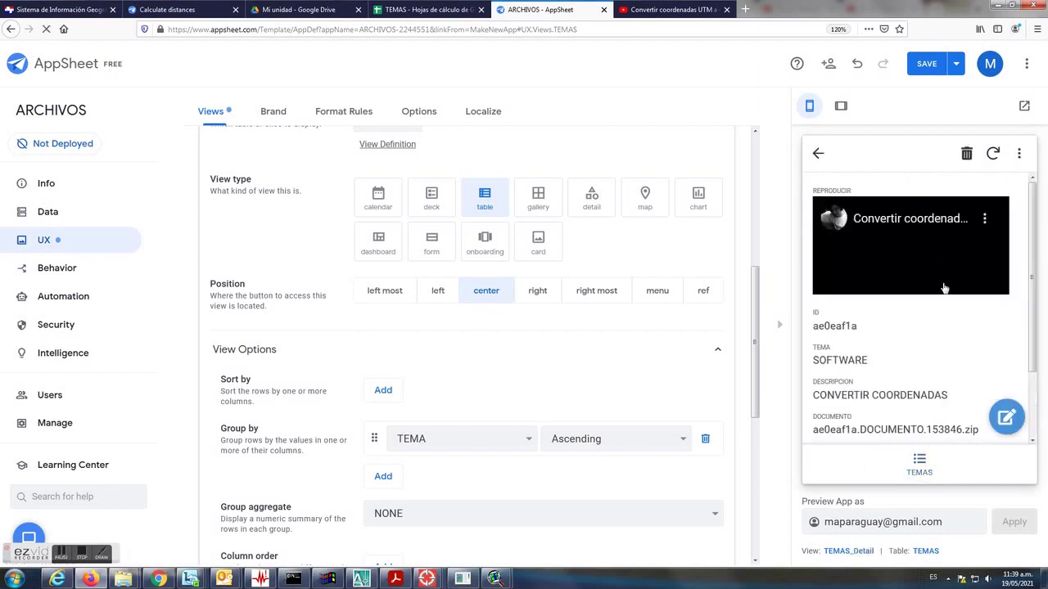
pyautogui.scroll(-2, 962, 311)
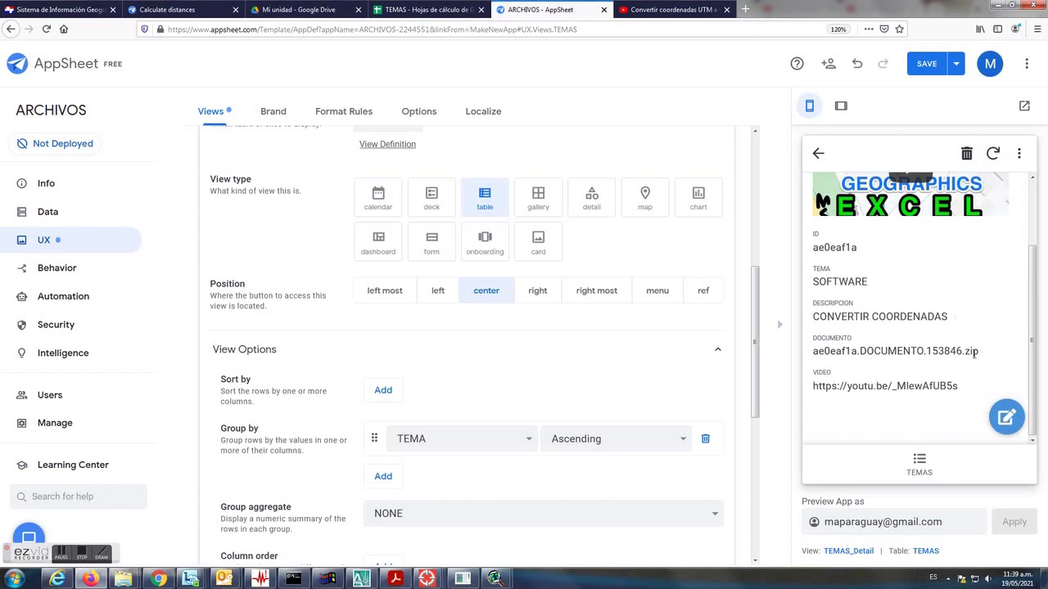
pyautogui.scroll(2, 948, 342)
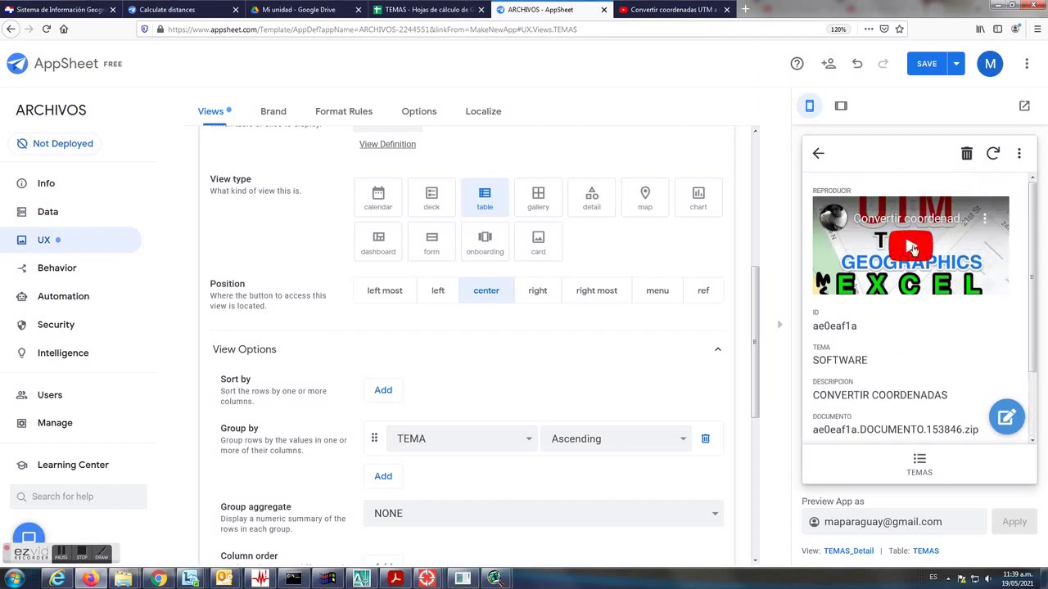
pyautogui.click(914, 248)
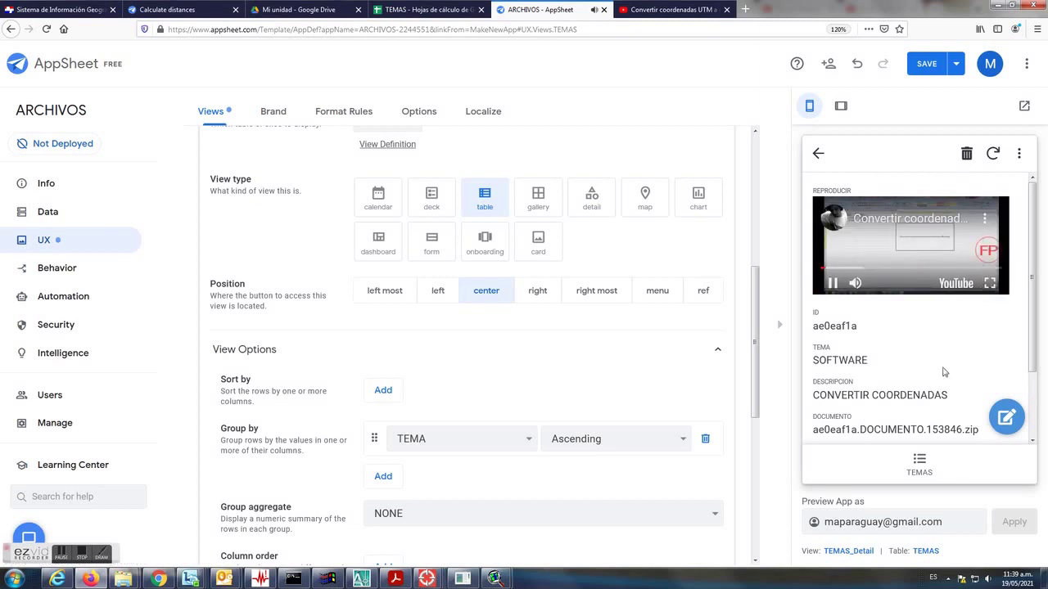
pyautogui.click(833, 286)
pyautogui.click(818, 153)
pyautogui.click(920, 465)
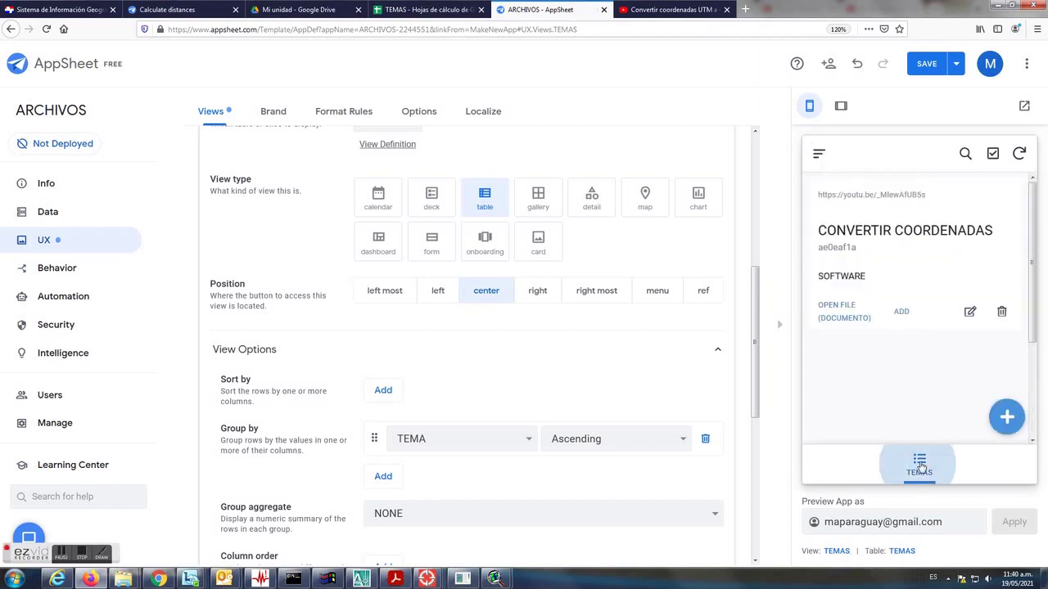
# Start a new record in the app preview with TEMA MUSICA and DESCRIPCION "SI TU NO VUELVES"
pyautogui.click(1009, 418)
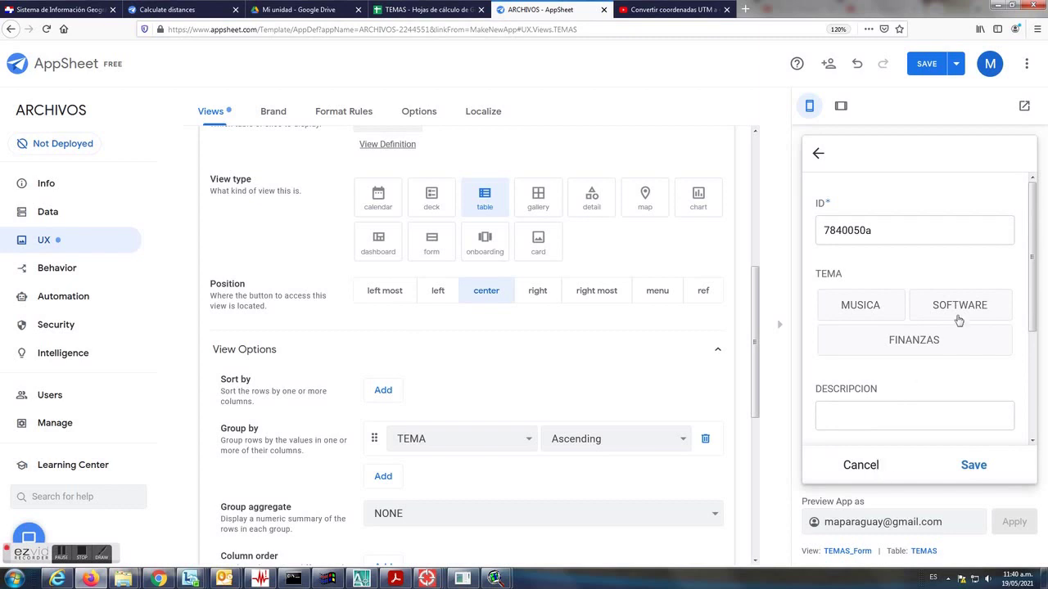
pyautogui.click(884, 311)
pyautogui.click(881, 409)
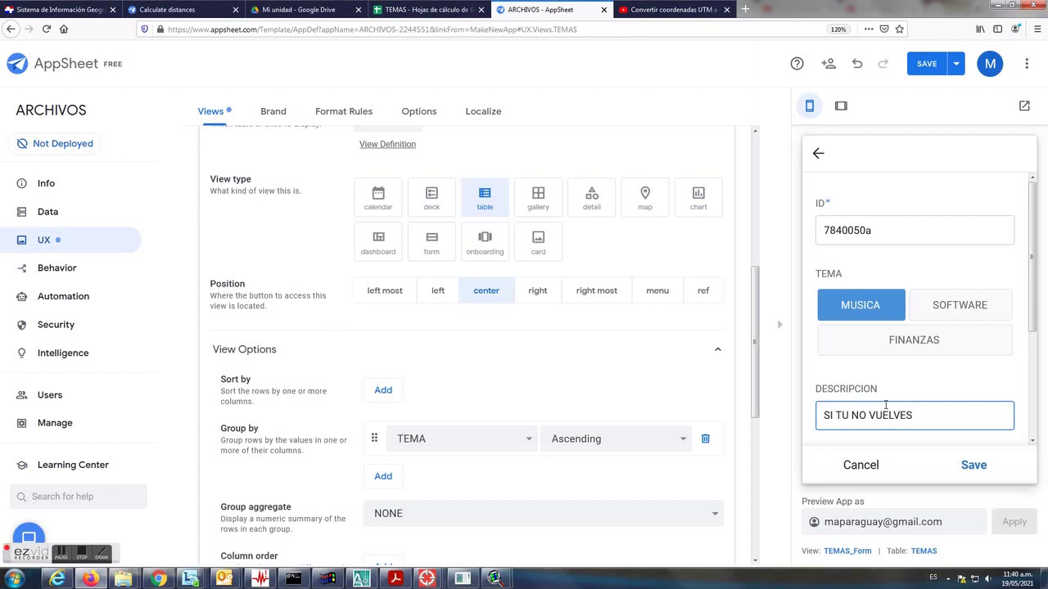
pyautogui.write('SI TU NO VUELVES')
# Attach the PDF si_tu_no_vuelves_FP-1 from the VIDEO_APPSHEET folder as the new record's DOCUMENTO
pyautogui.scroll(-3, 899, 399)
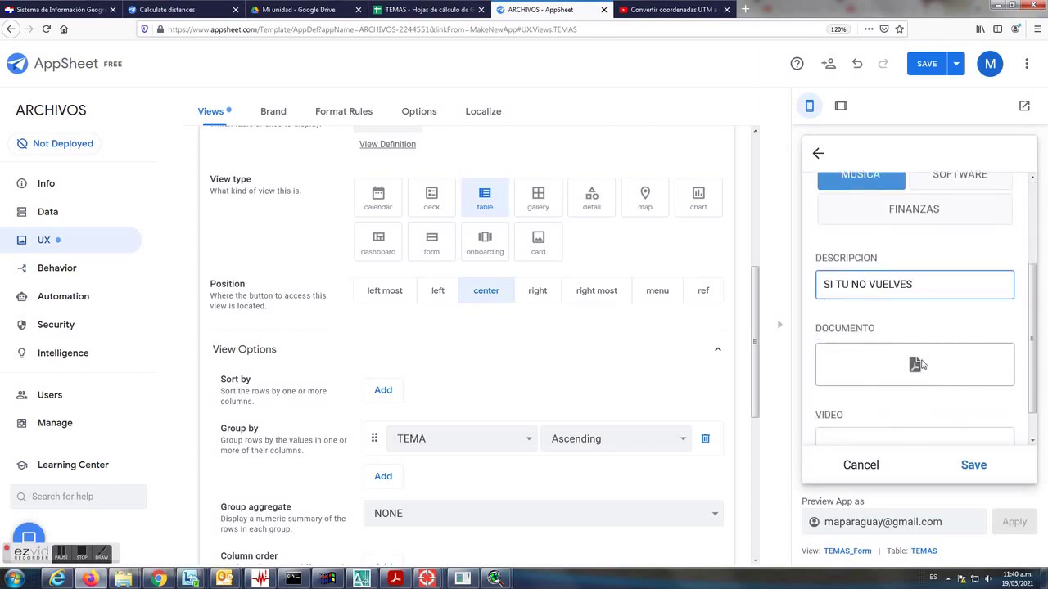
pyautogui.click(941, 365)
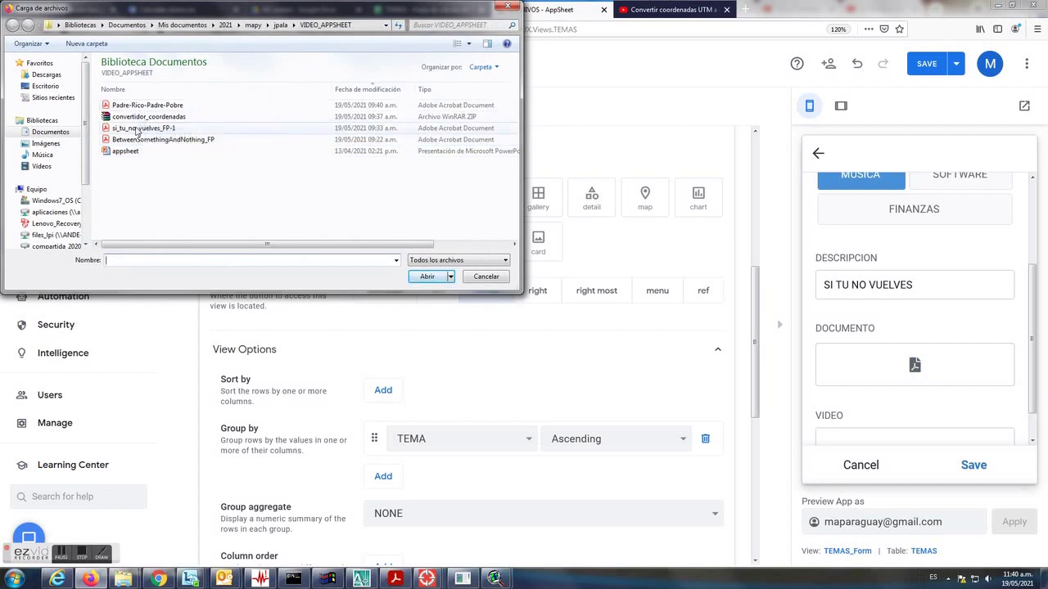
pyautogui.click(143, 127)
pyautogui.click(428, 276)
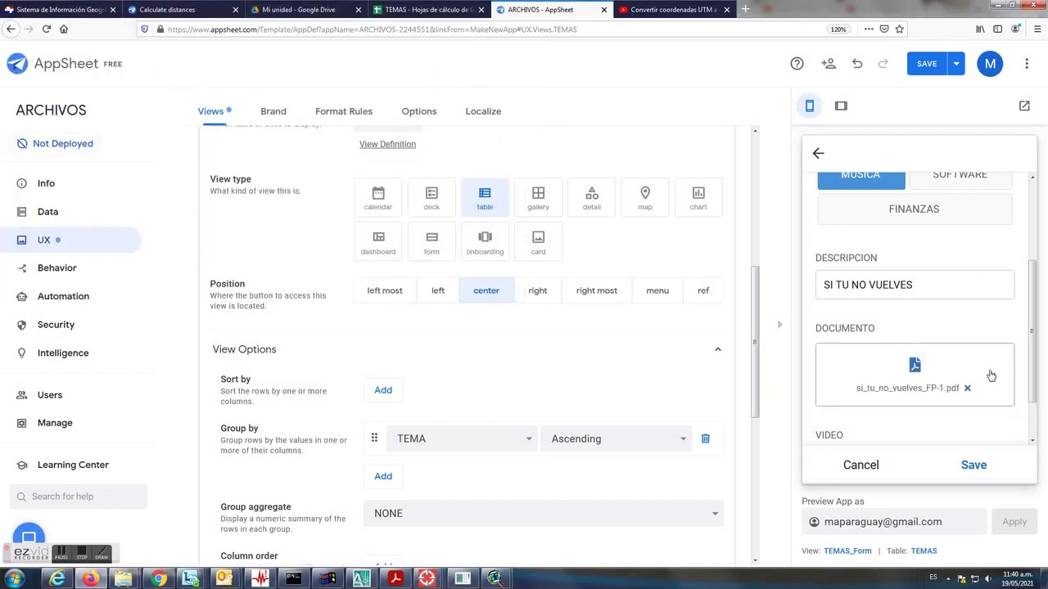
# Switch to YouTube and copy the share link of the SI TU NO VUELVES guitar cover for the VIDEO field
pyautogui.scroll(-1, 991, 374)
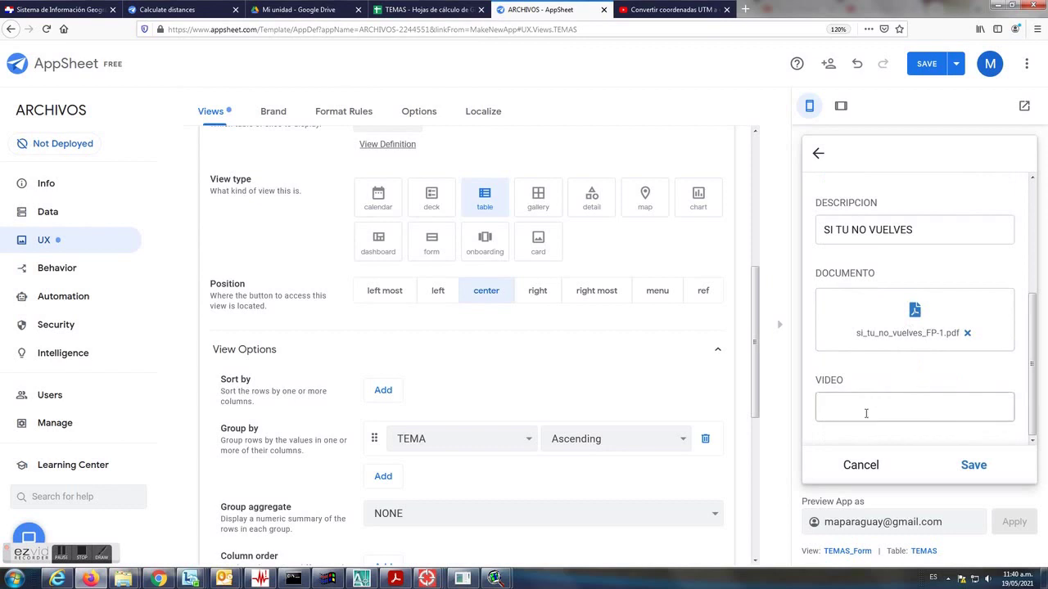
pyautogui.click(60, 559)
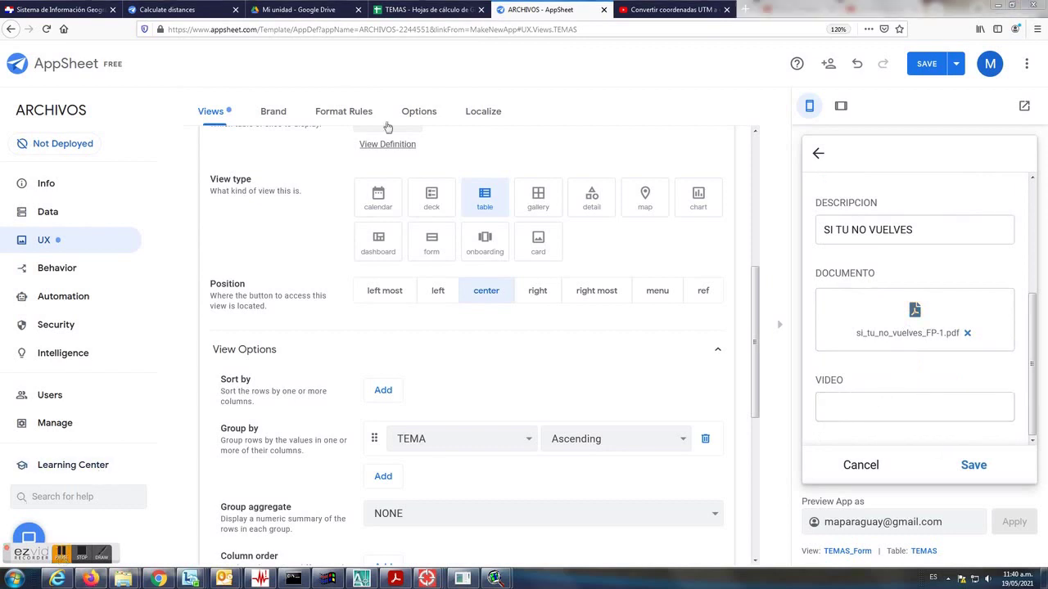
pyautogui.click(917, 406)
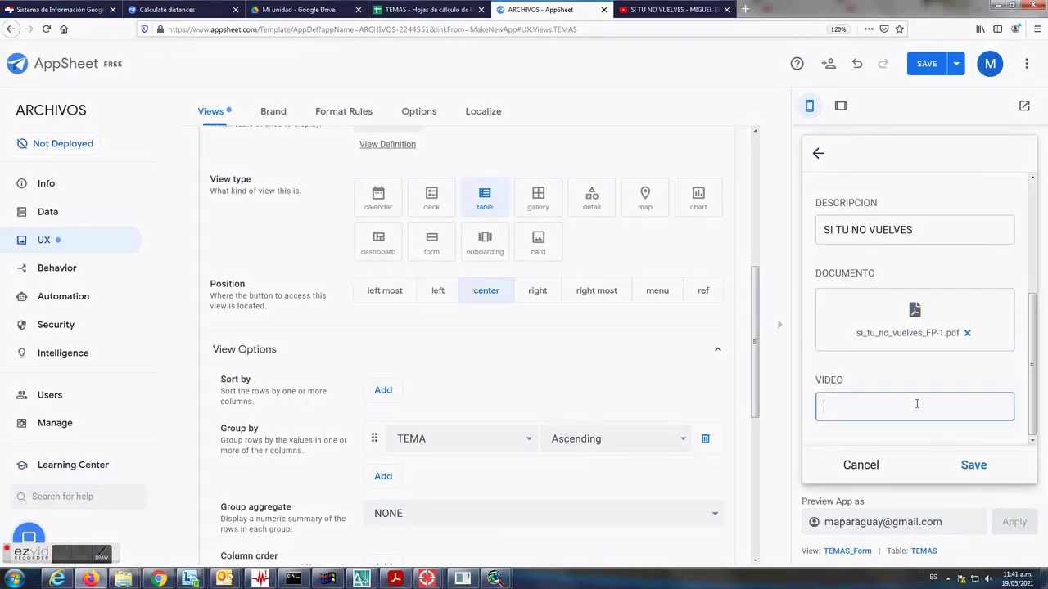
pyautogui.click(660, 12)
pyautogui.scroll(-2, 573, 343)
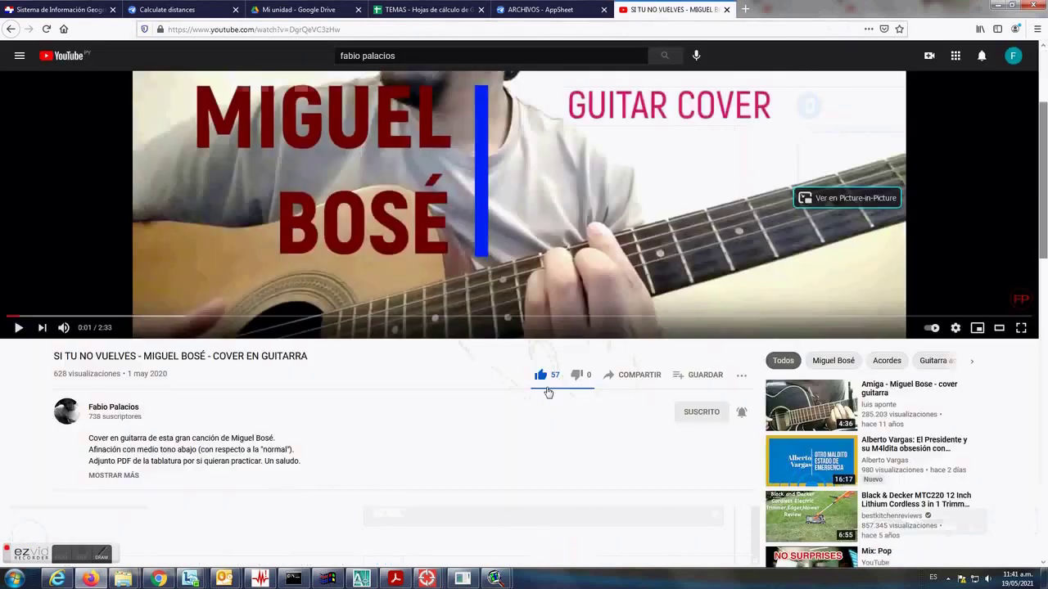
pyautogui.click(622, 381)
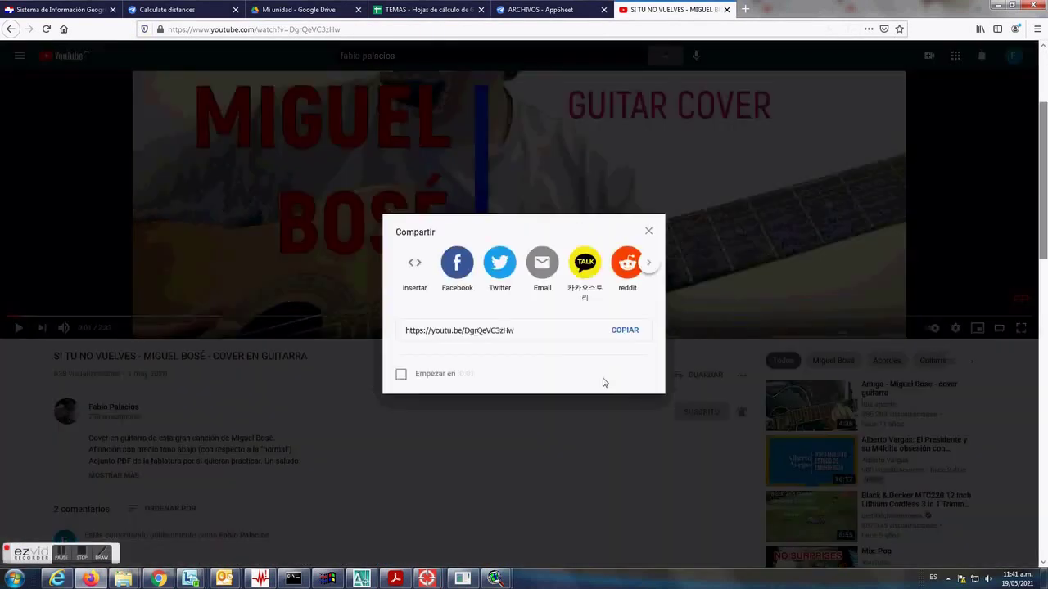
pyautogui.click(534, 329)
pyautogui.hotkey('ctrl', 'c')
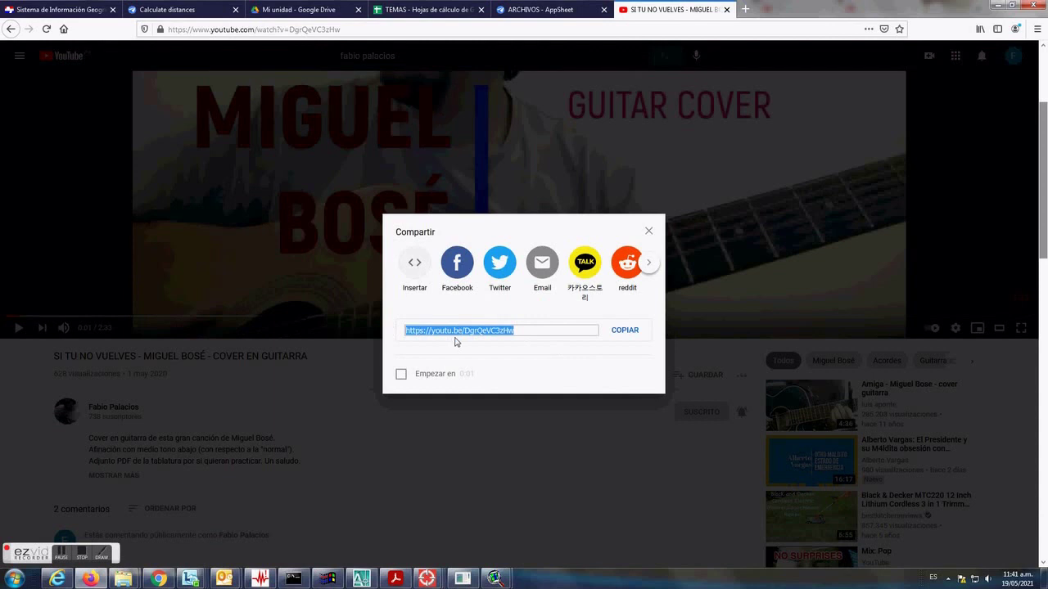
pyautogui.rightClick(458, 332)
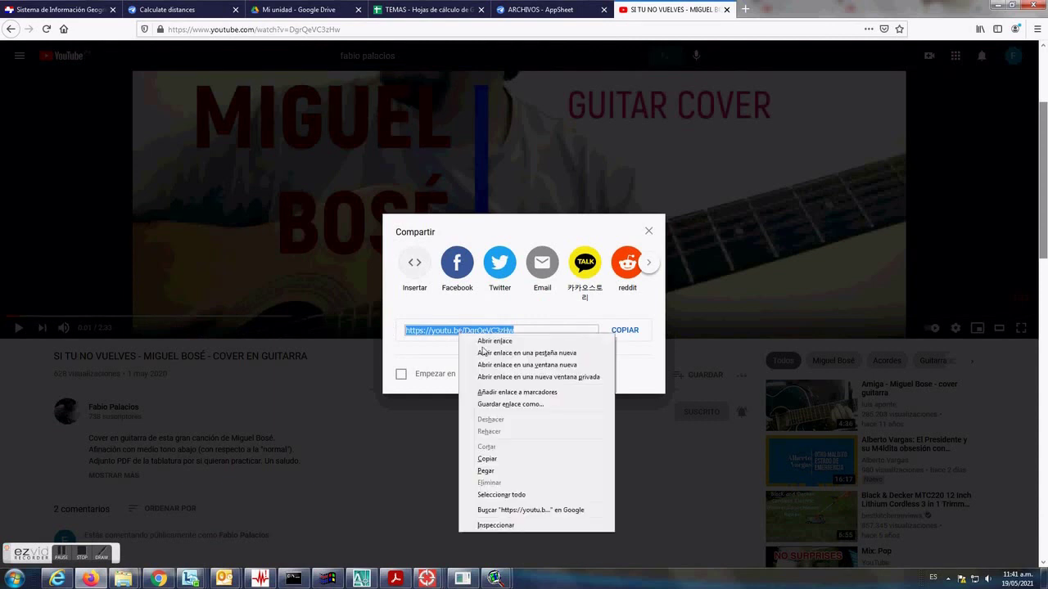
pyautogui.click(499, 457)
pyautogui.click(536, 9)
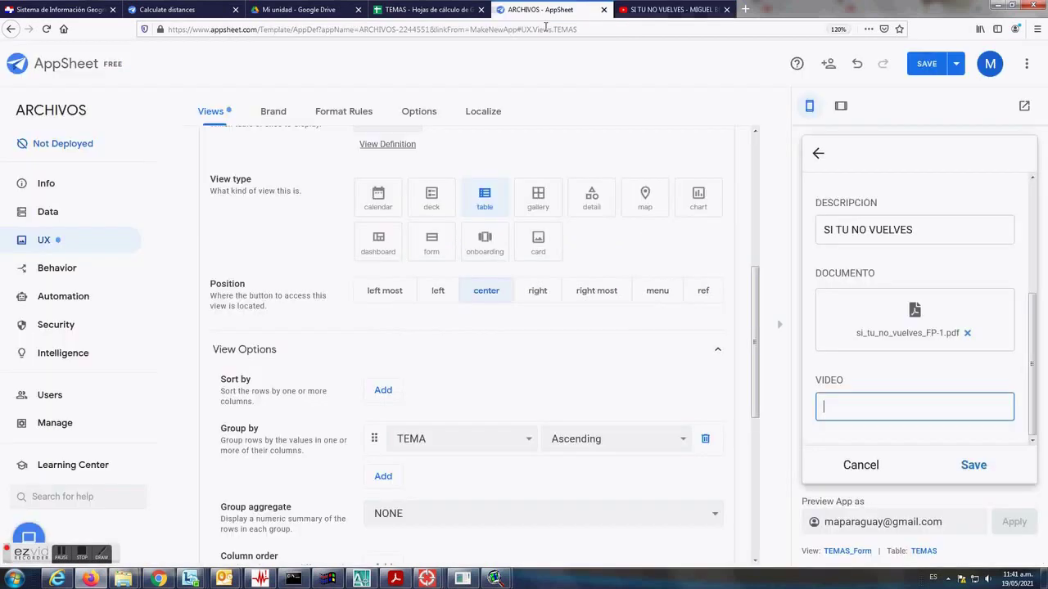
pyautogui.rightClick(847, 407)
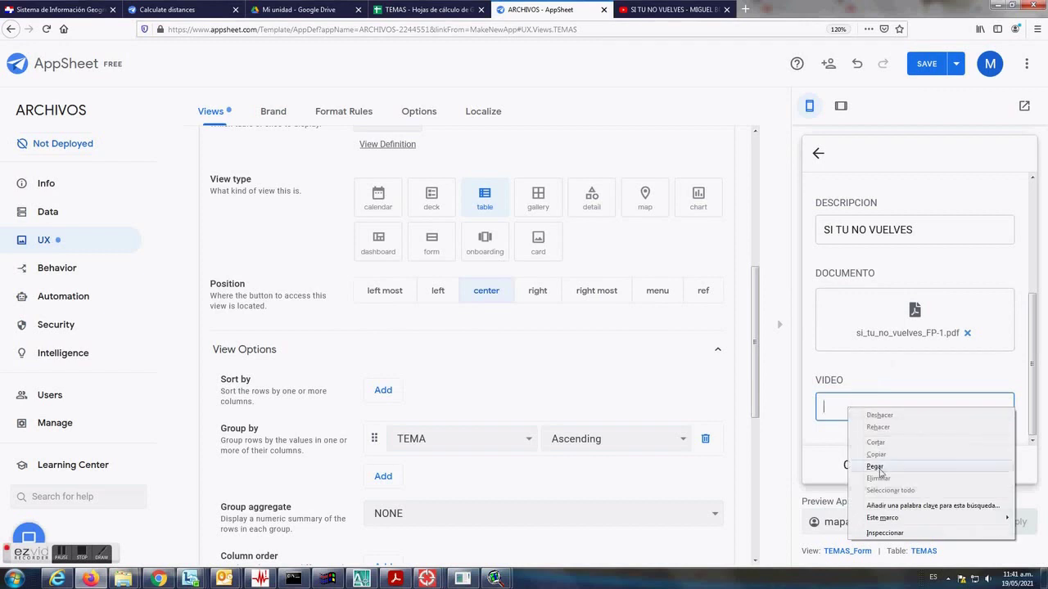
pyautogui.click(882, 467)
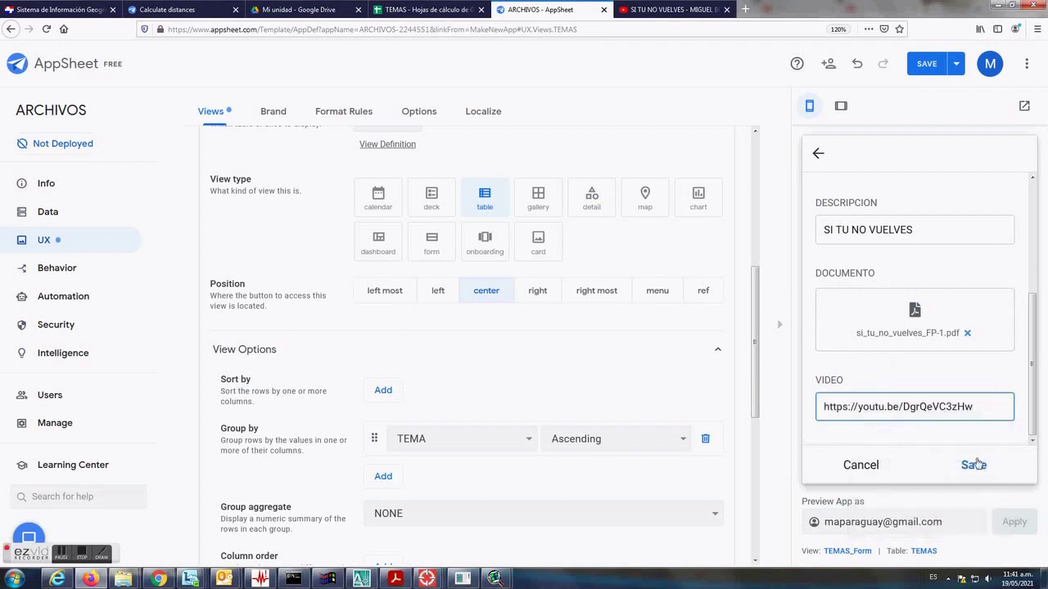
pyautogui.click(973, 466)
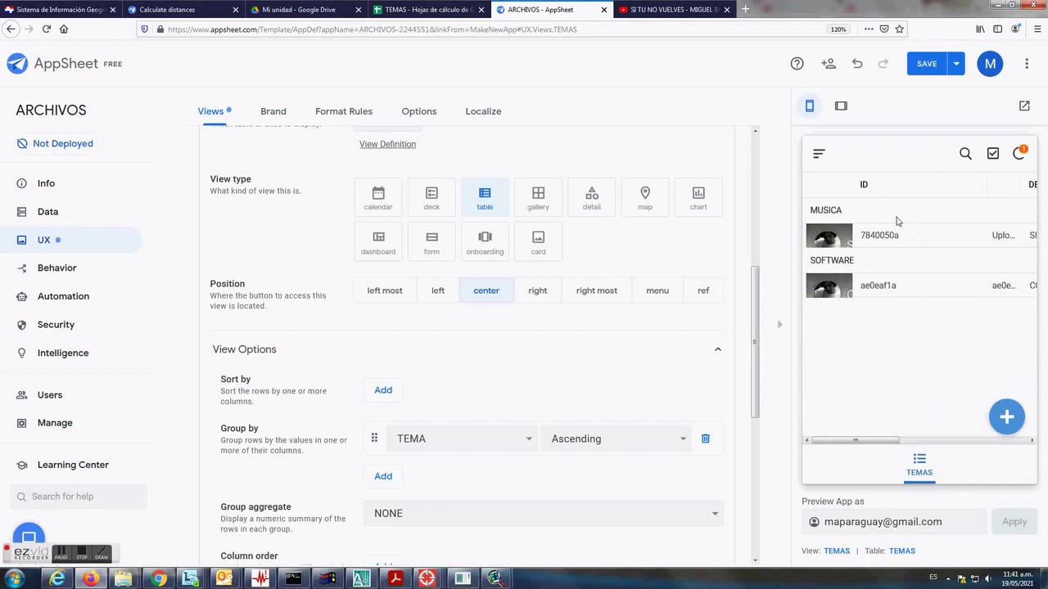
# Open the new MUSICA record from the grouped table, check its details and open its attached PDF
pyautogui.moveTo(879, 444); pyautogui.dragTo(924, 445)
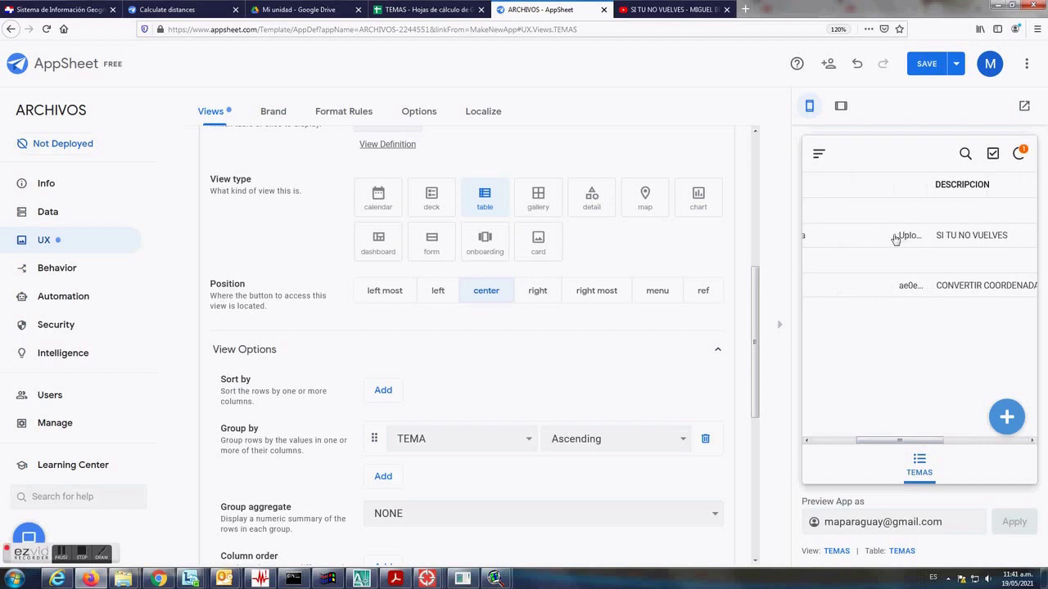
pyautogui.click(896, 239)
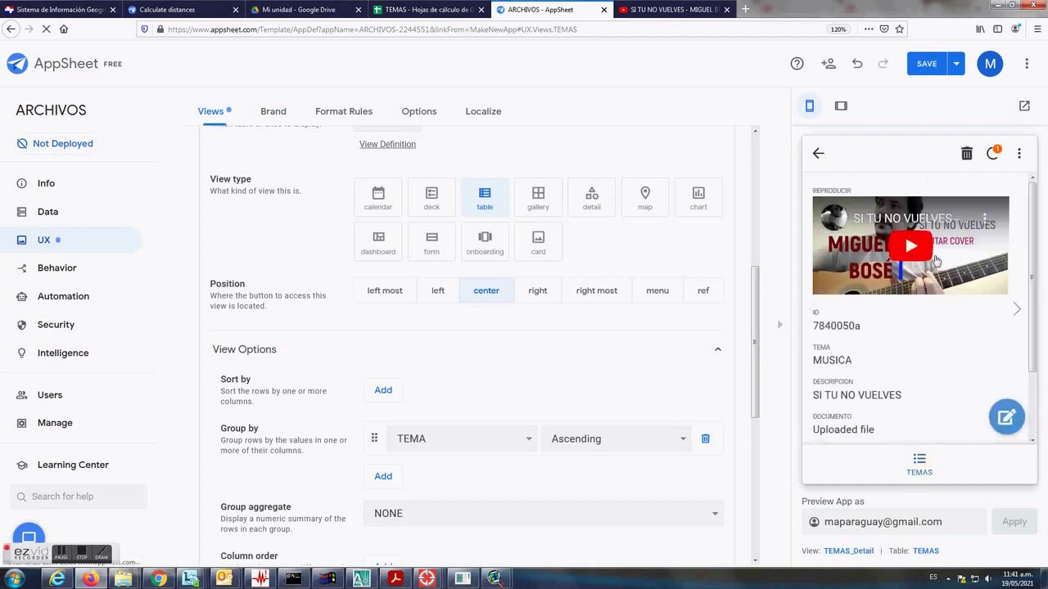
pyautogui.scroll(-2, 859, 420)
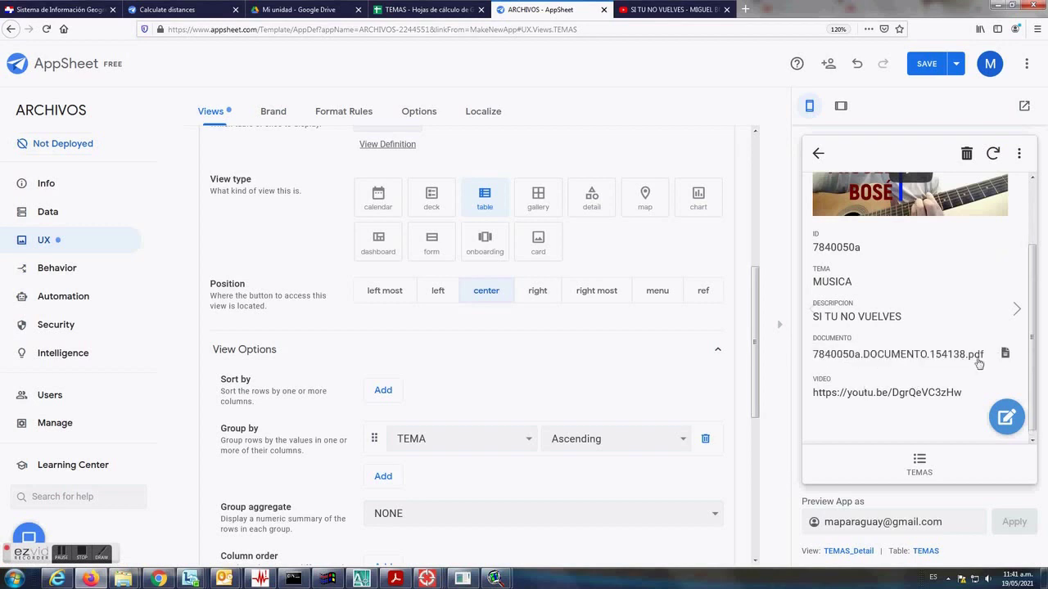
pyautogui.click(1006, 355)
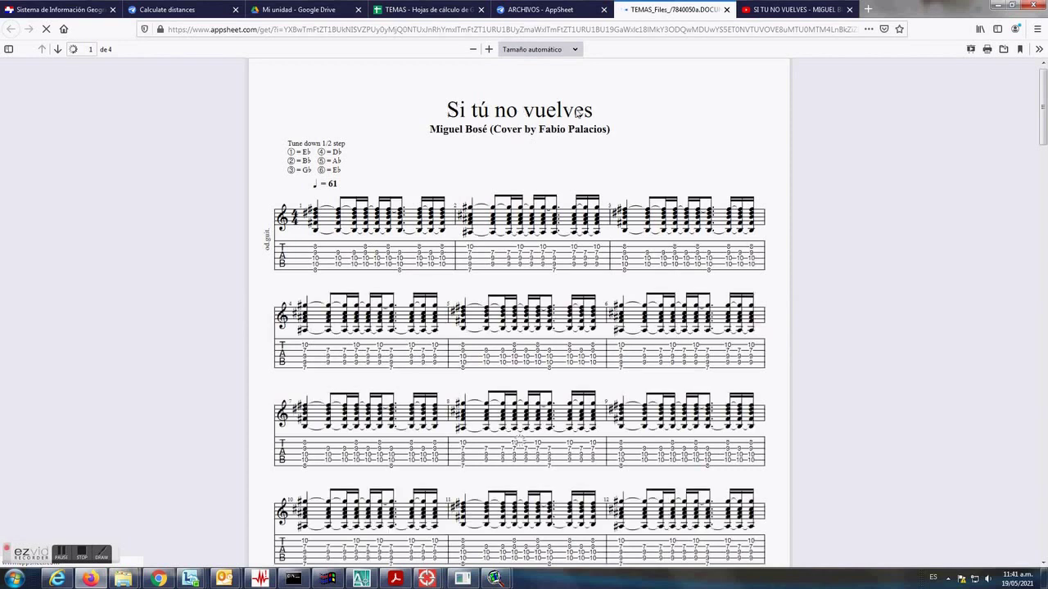
# Return to AppSheet, leave the record's details for the TEMAS list and save the app
pyautogui.click(563, 14)
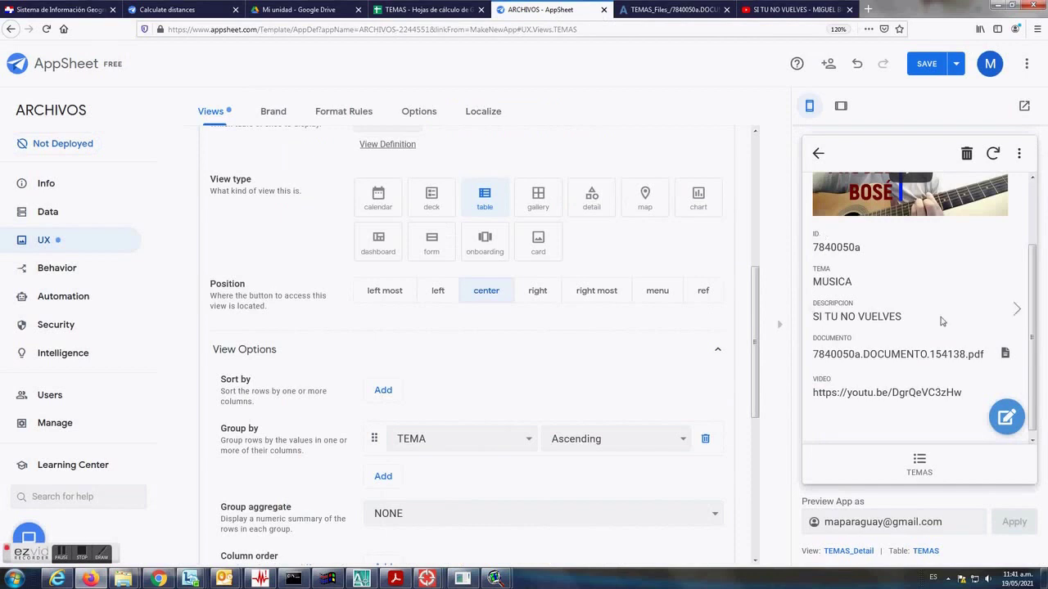
pyautogui.click(819, 156)
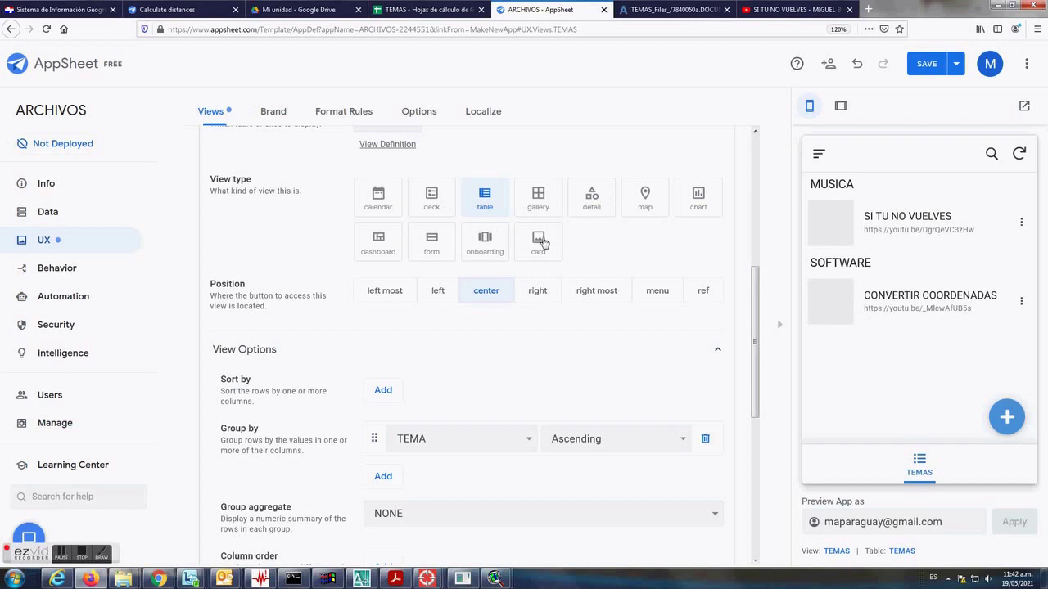
pyautogui.click(926, 63)
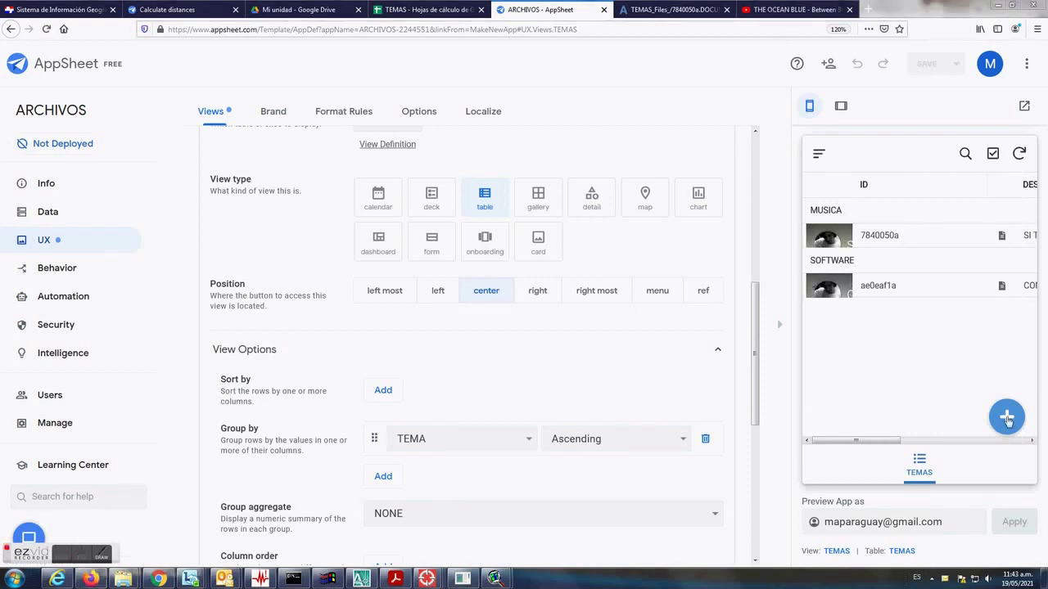
# Start another record in the app preview with TEMA MUSICA and DESCRIPCION "THE OCEAN BLUE"
pyautogui.click(1007, 417)
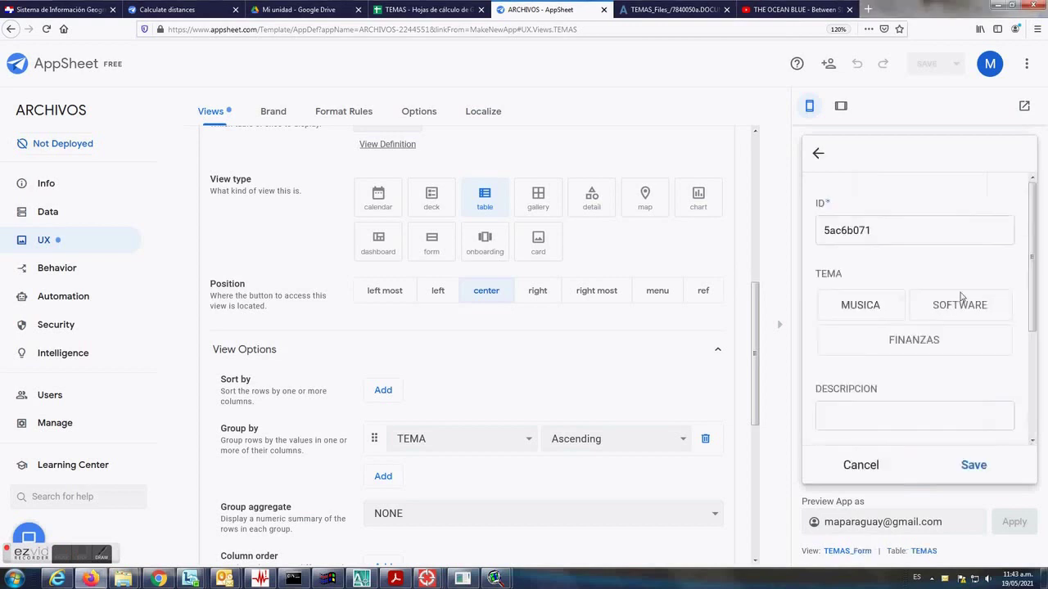
pyautogui.click(891, 308)
pyautogui.scroll(-1, 870, 366)
pyautogui.click(856, 351)
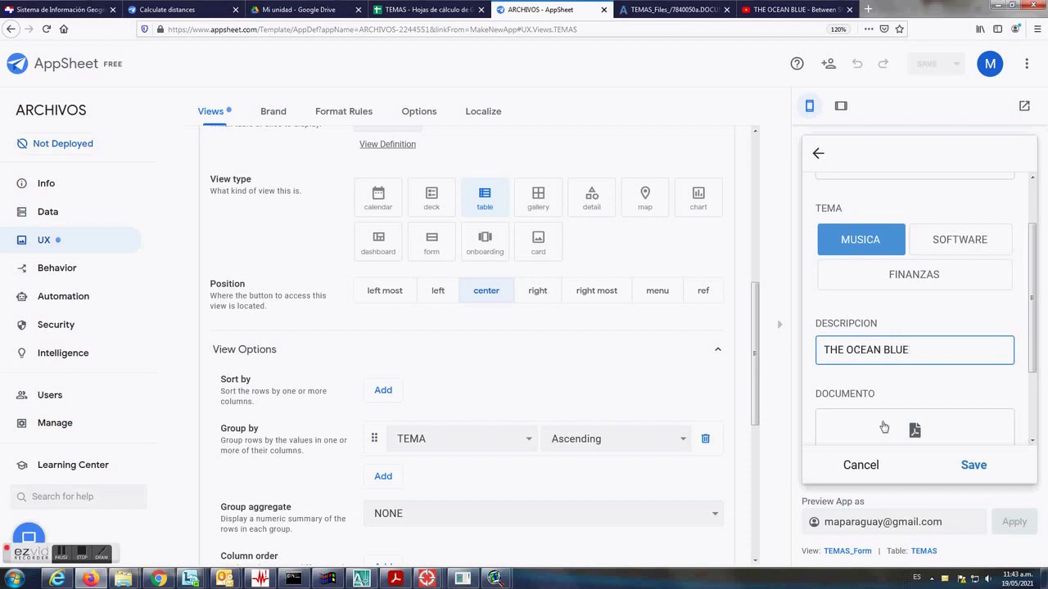
# Attach the PDF BetweenSomethingAndNothing_FP as the DOCUMENTO of the THE OCEAN BLUE record
pyautogui.scroll(-2, 925, 393)
pyautogui.click(948, 340)
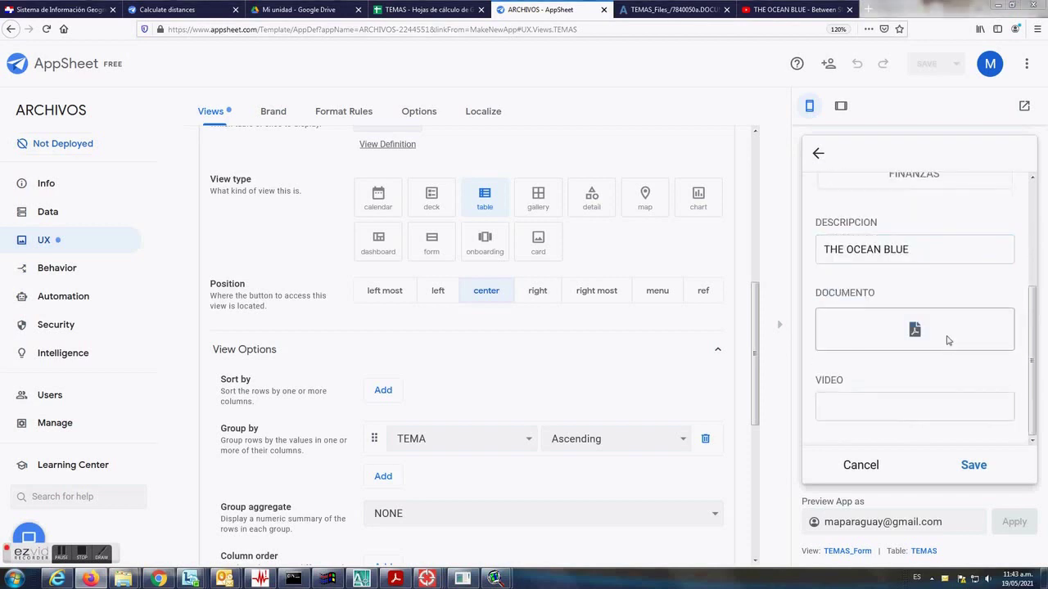
pyautogui.click(163, 139)
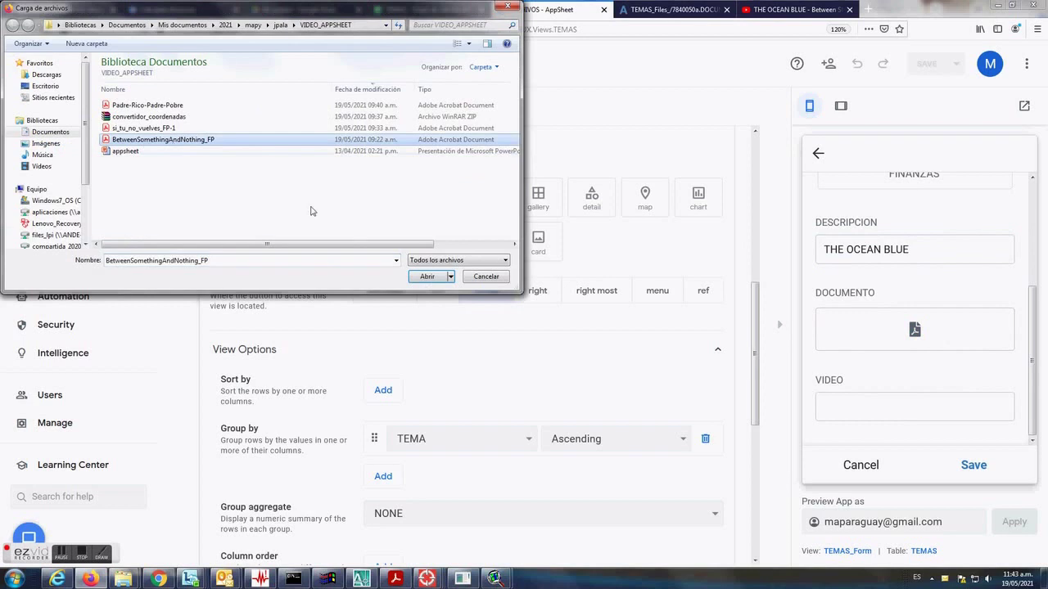
pyautogui.click(427, 276)
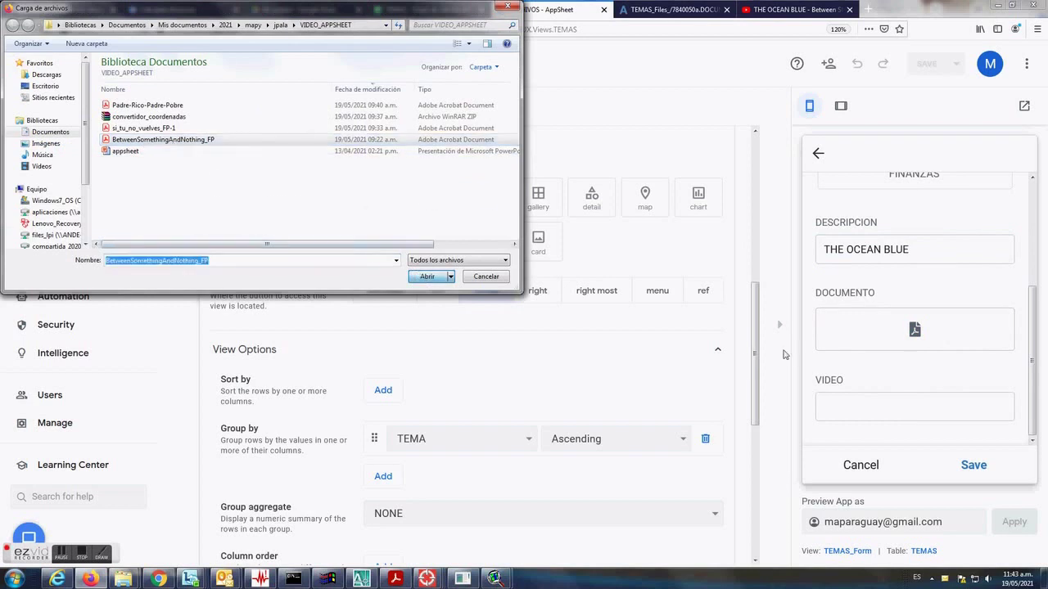
# Switch to YouTube and copy the share link of the THE OCEAN BLUE guitar cover video
pyautogui.click(880, 401)
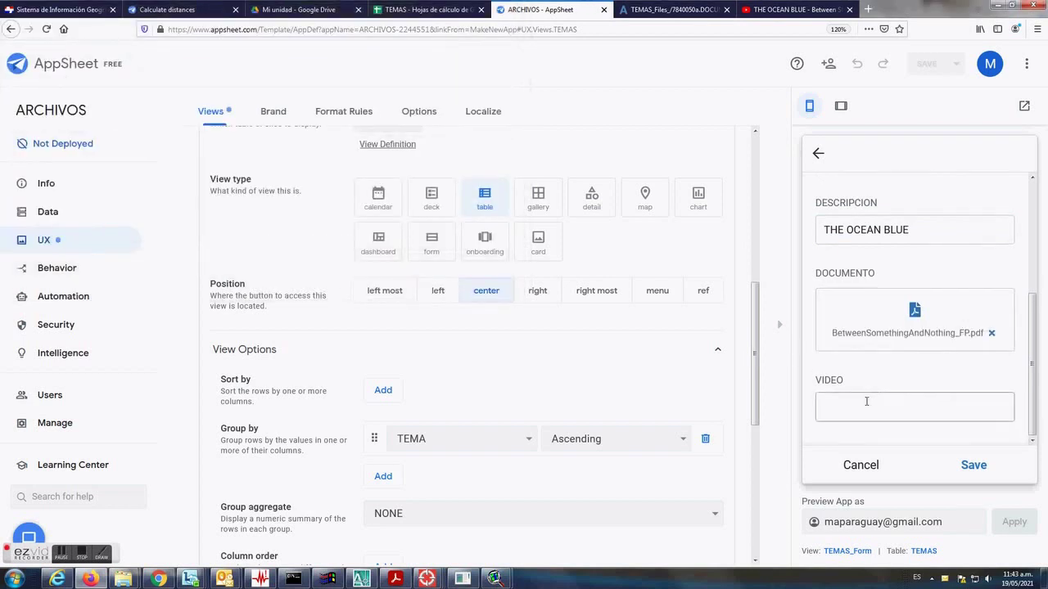
pyautogui.click(787, 9)
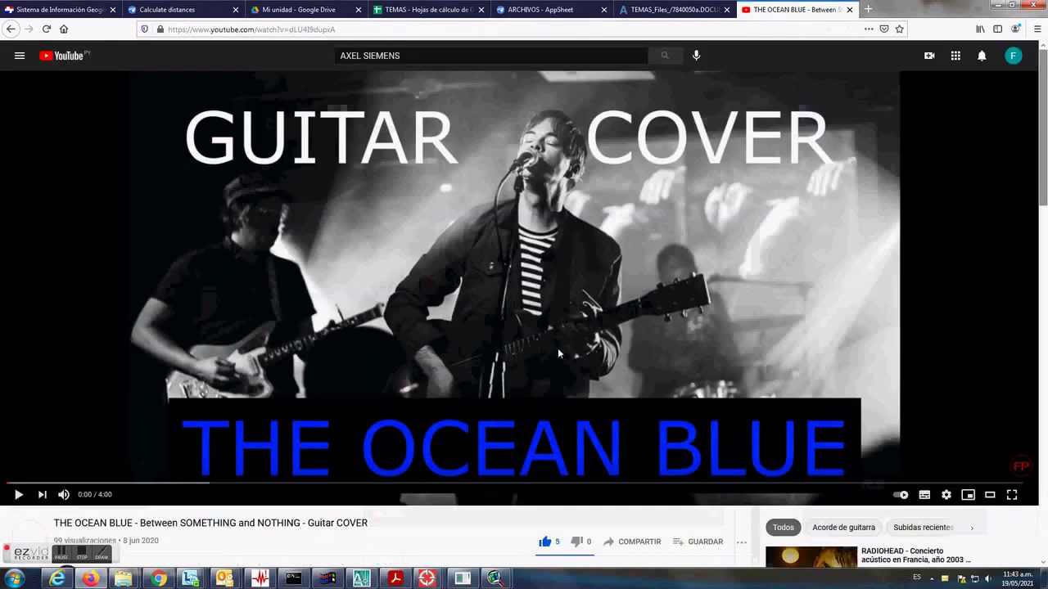
pyautogui.scroll(-2, 595, 506)
pyautogui.click(619, 375)
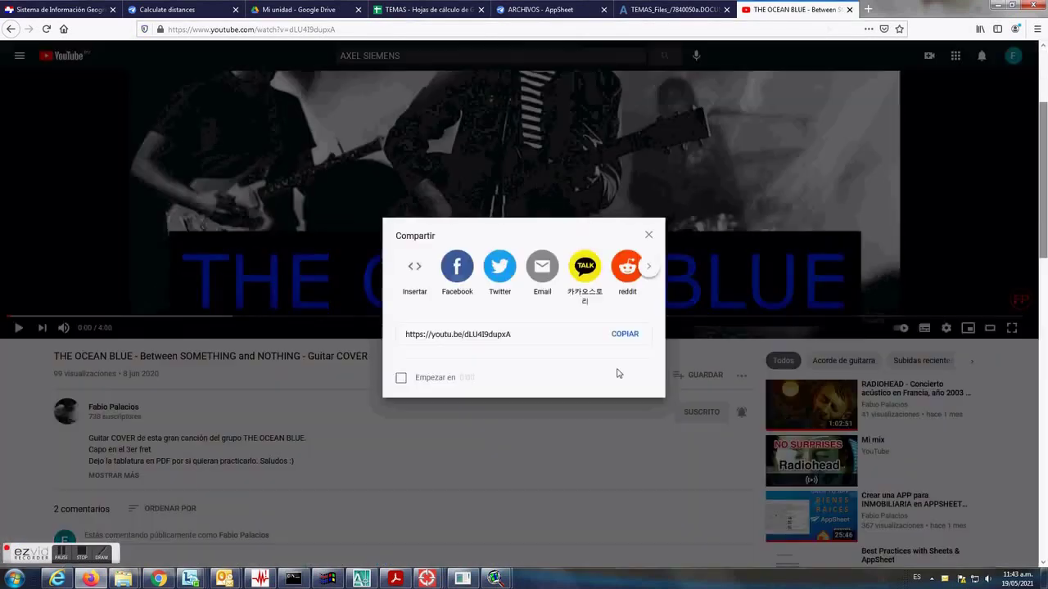
pyautogui.click(625, 331)
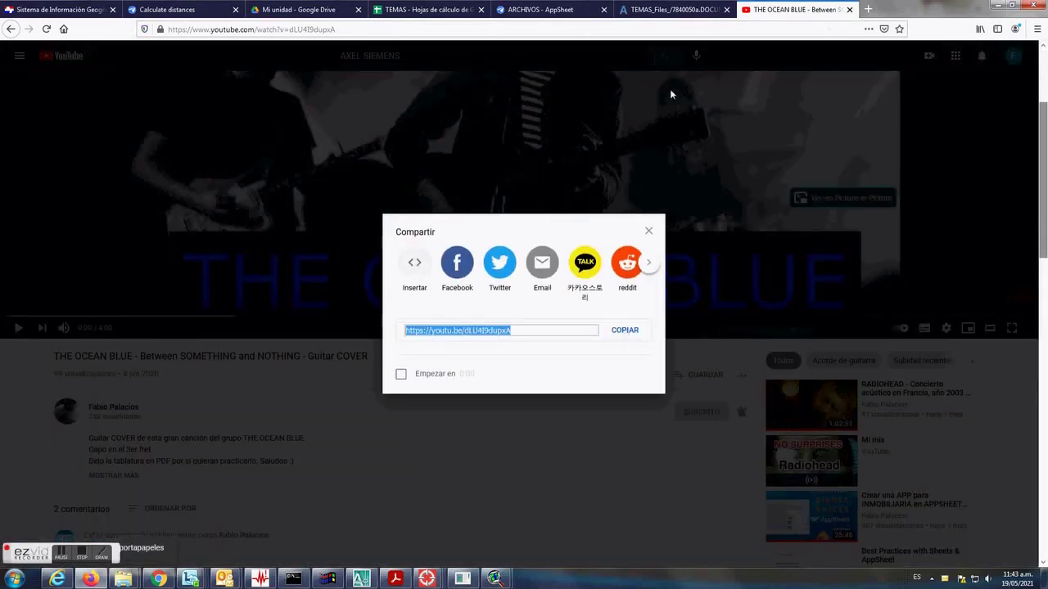
pyautogui.click(624, 330)
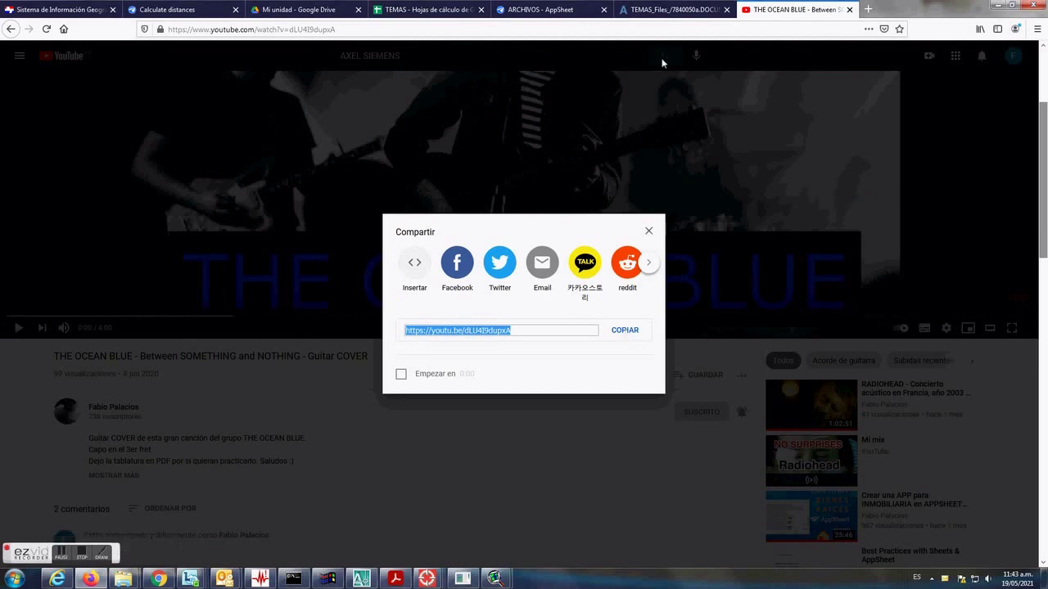
pyautogui.click(550, 9)
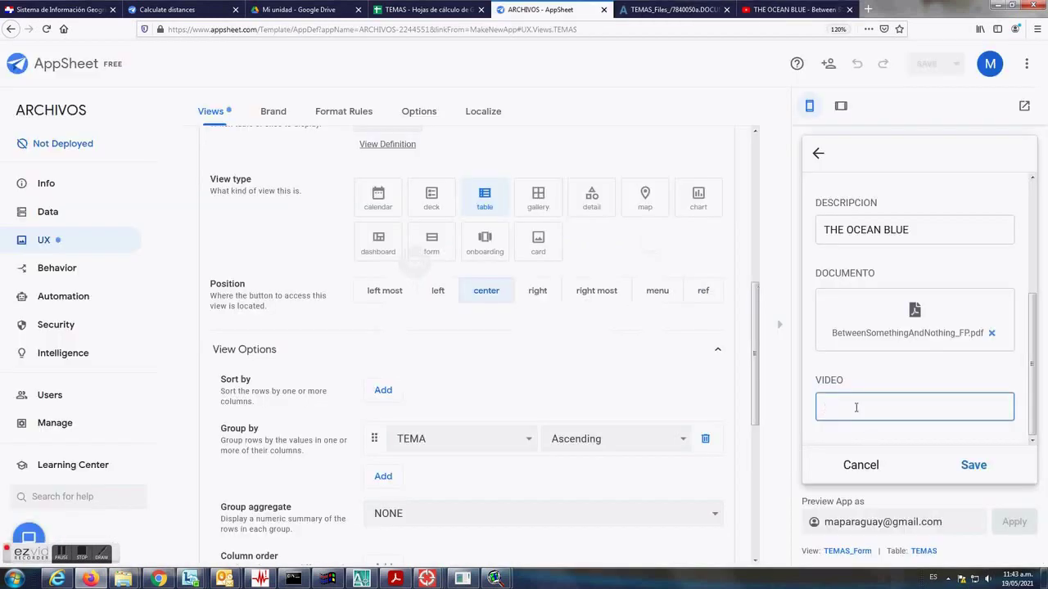
pyautogui.rightClick(856, 408)
pyautogui.click(902, 462)
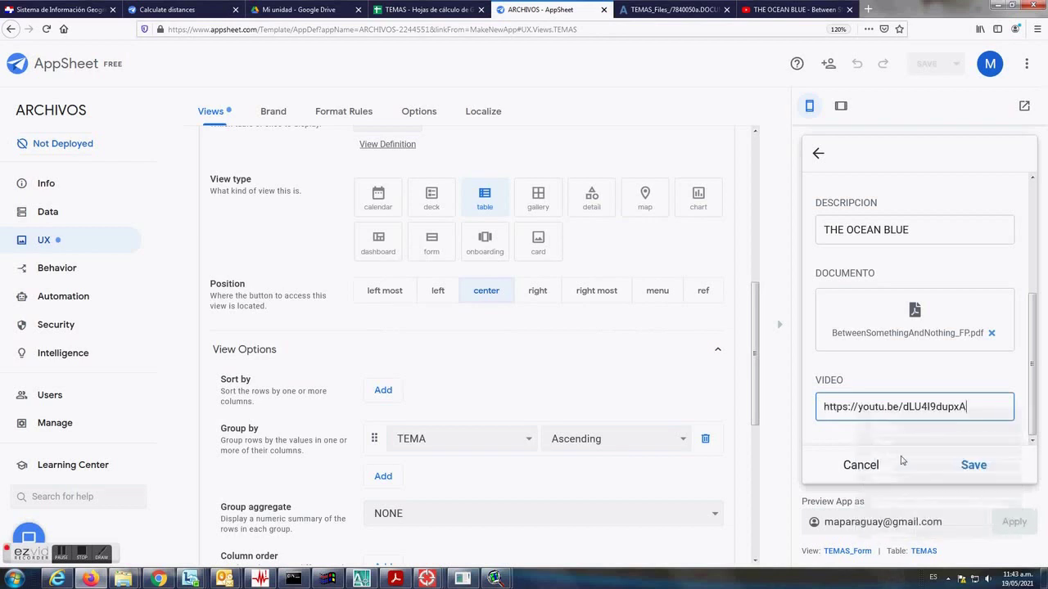
pyautogui.click(973, 465)
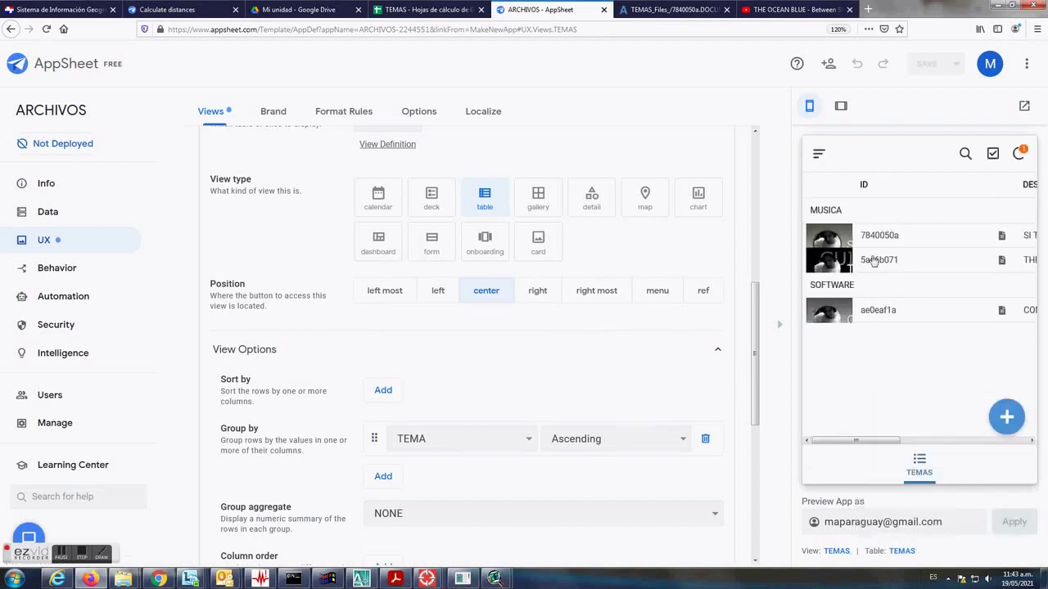
# Check the THE OCEAN BLUE record's details in the preview and its row in the TEMAS spreadsheet, and return to AppSheet
pyautogui.moveTo(884, 446); pyautogui.dragTo(968, 444)
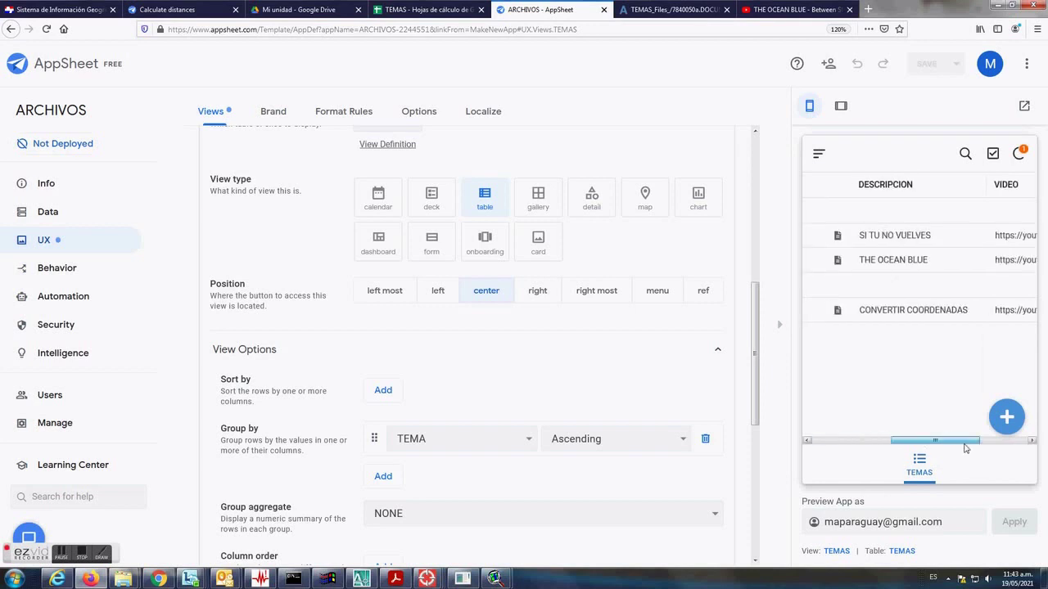
pyautogui.click(901, 264)
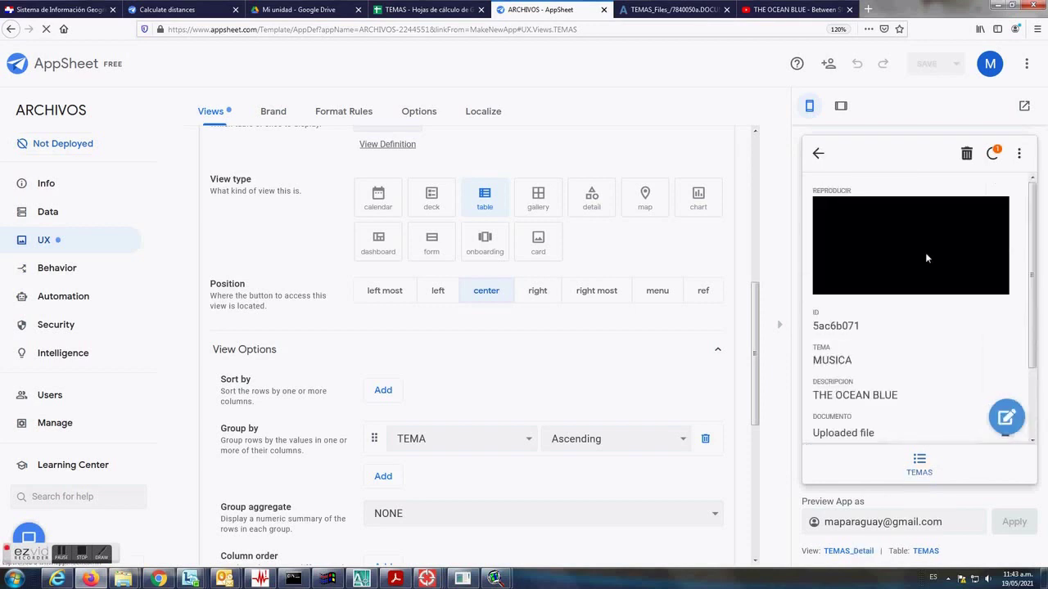
pyautogui.scroll(-1, 953, 348)
pyautogui.scroll(1, 942, 362)
pyautogui.click(818, 154)
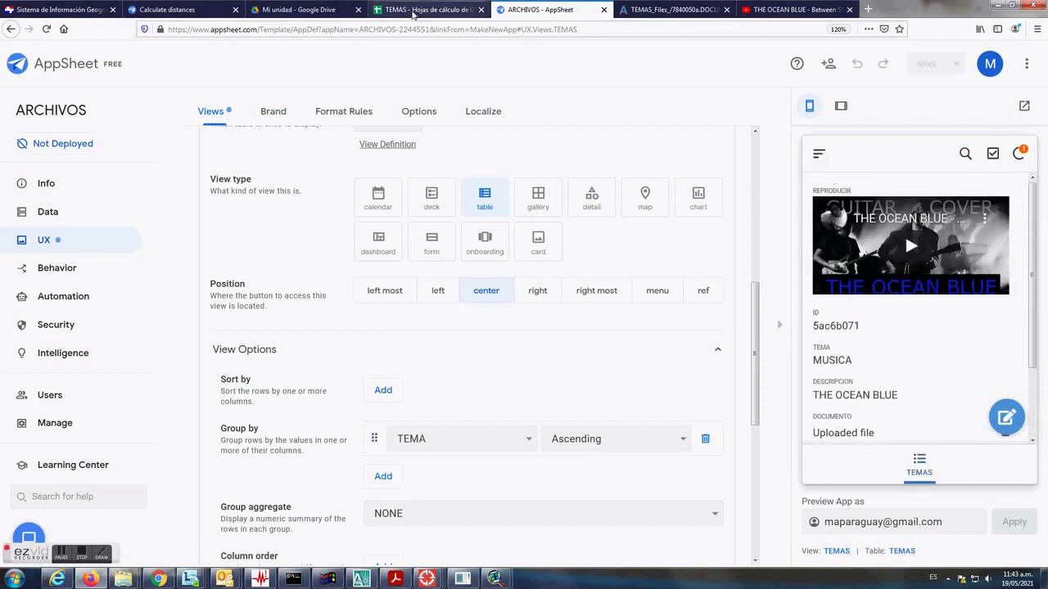
pyautogui.click(426, 9)
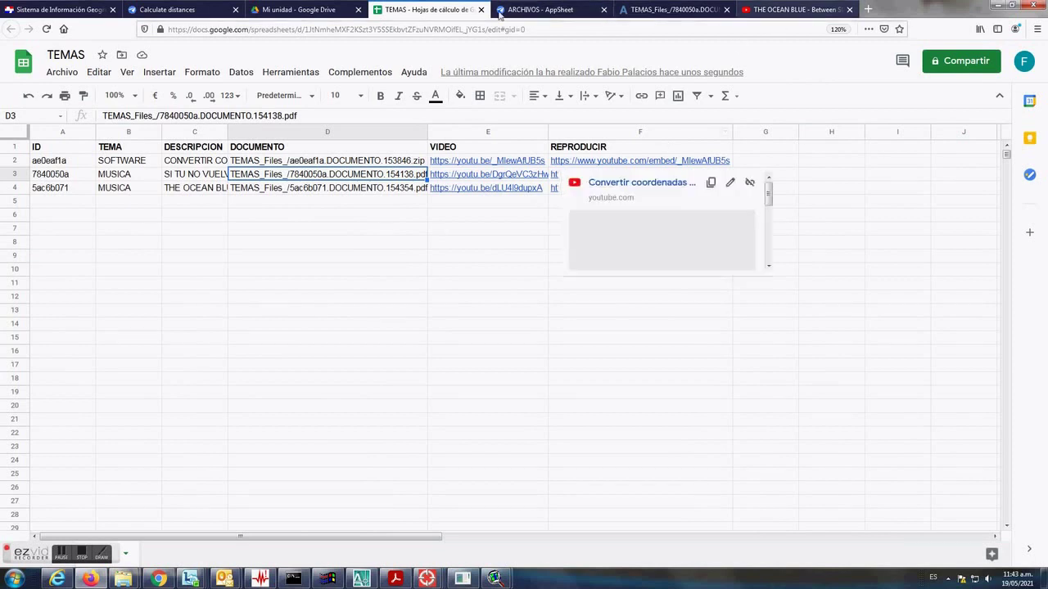
pyautogui.click(541, 10)
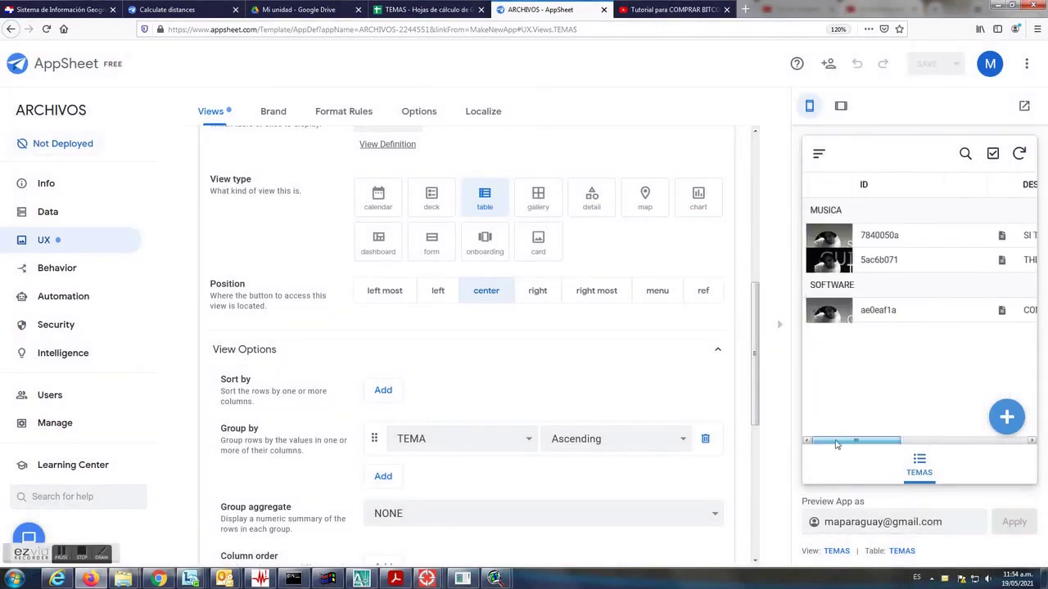
# Start another record in the app preview with TEMA FINANZAS and DESCRIPCION "TUTORIAL PARA COMPRAR BITCOIN"
pyautogui.click(1007, 417)
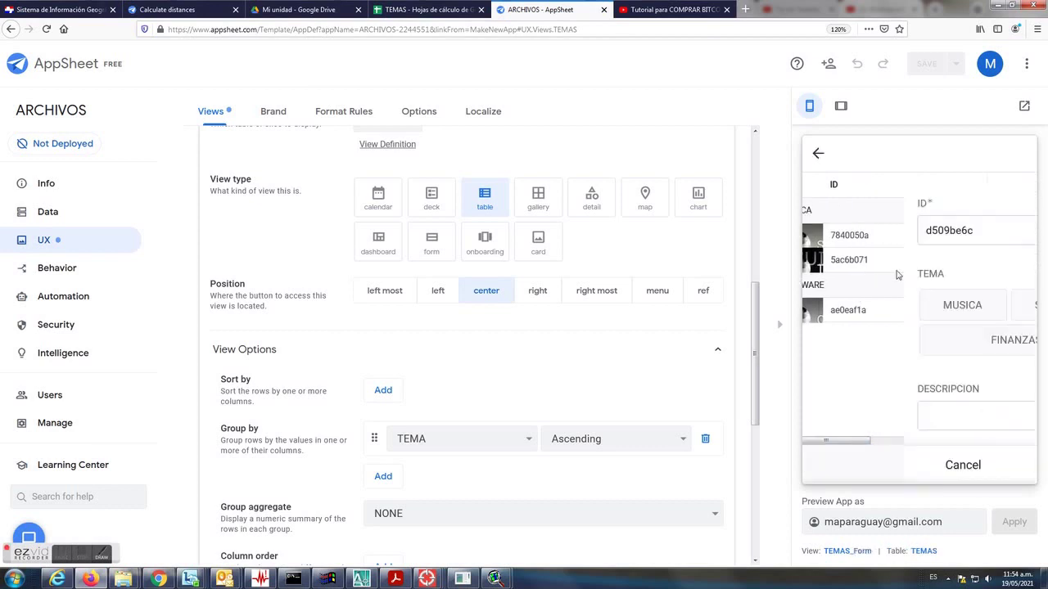
pyautogui.click(924, 342)
pyautogui.click(855, 408)
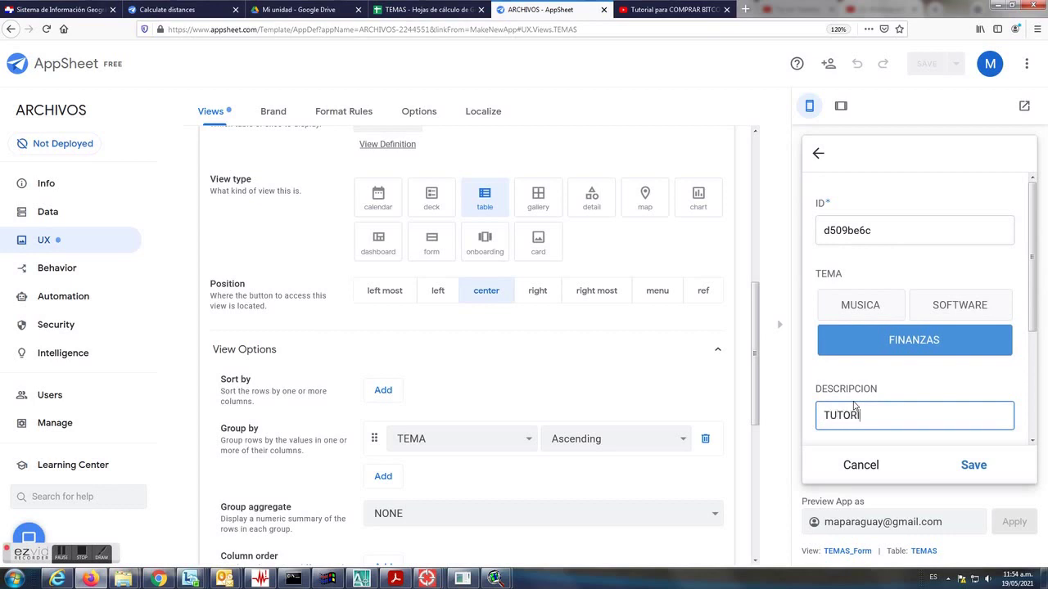
pyautogui.write('TUTORIAL PARA COMPRAR BITCOIN')
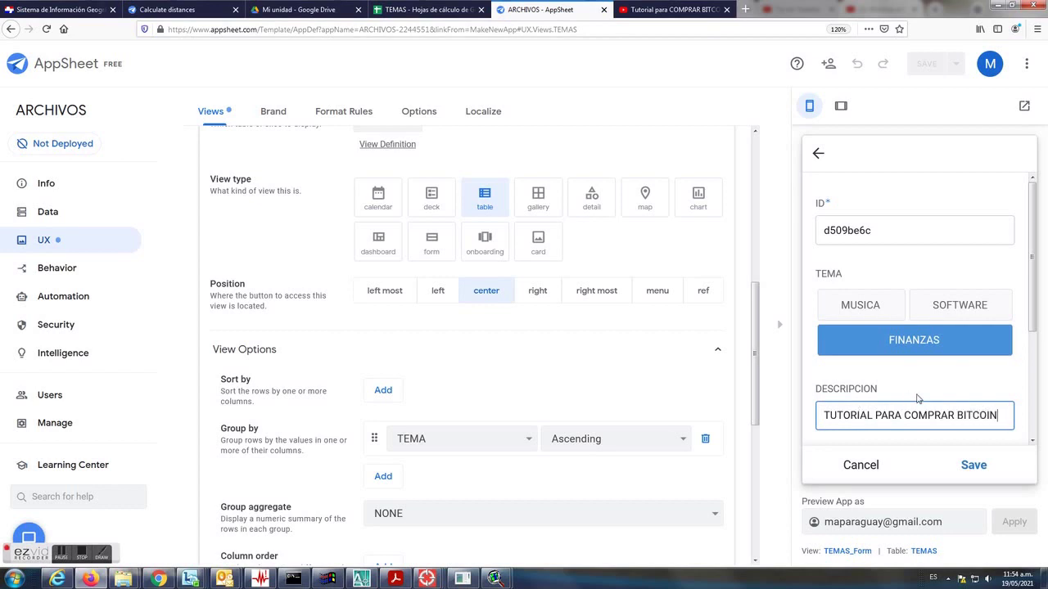
# Leave DOCUMENTO empty, switch to YouTube and copy the share link of the tutorial video about buying Bitcoin
pyautogui.scroll(-3, 917, 399)
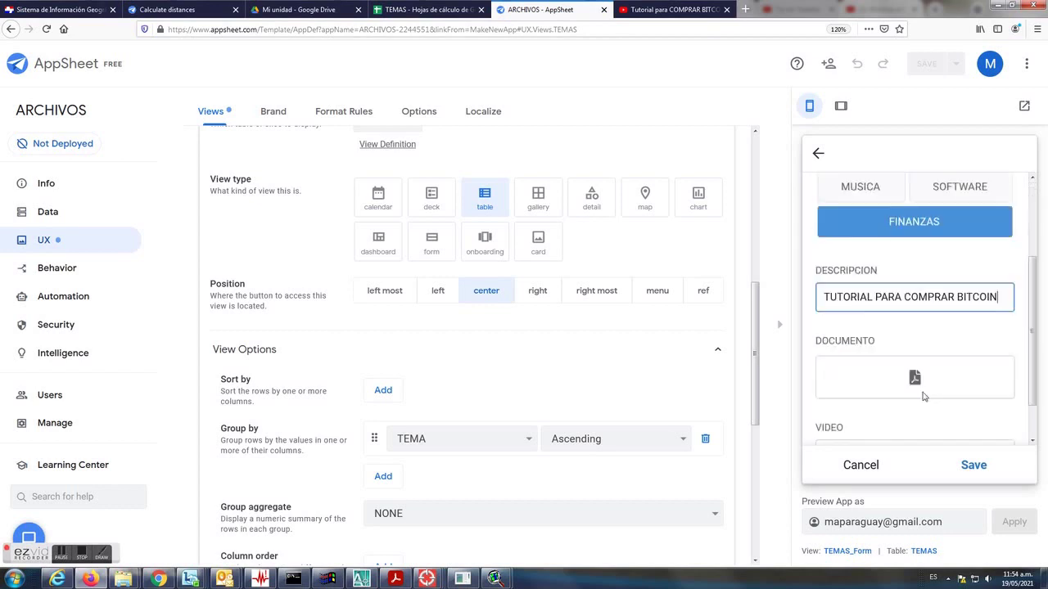
pyautogui.scroll(-1, 949, 359)
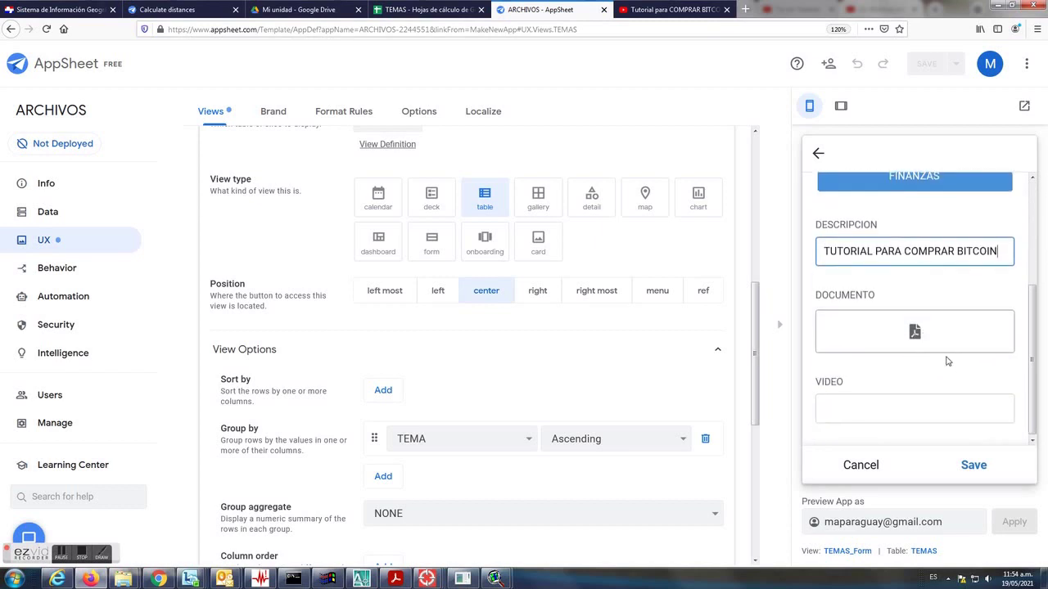
pyautogui.click(880, 407)
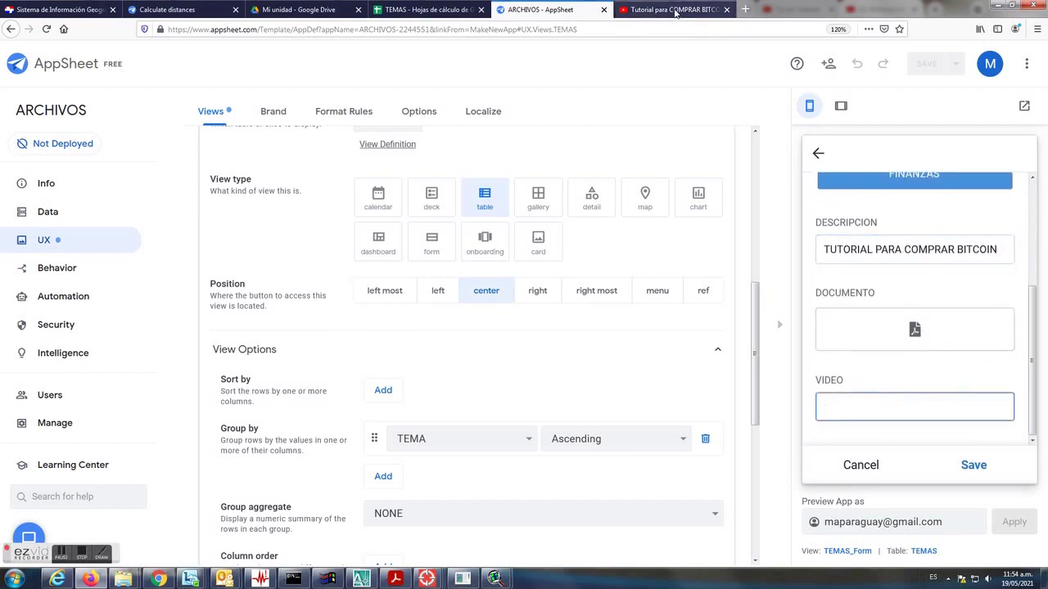
pyautogui.click(676, 9)
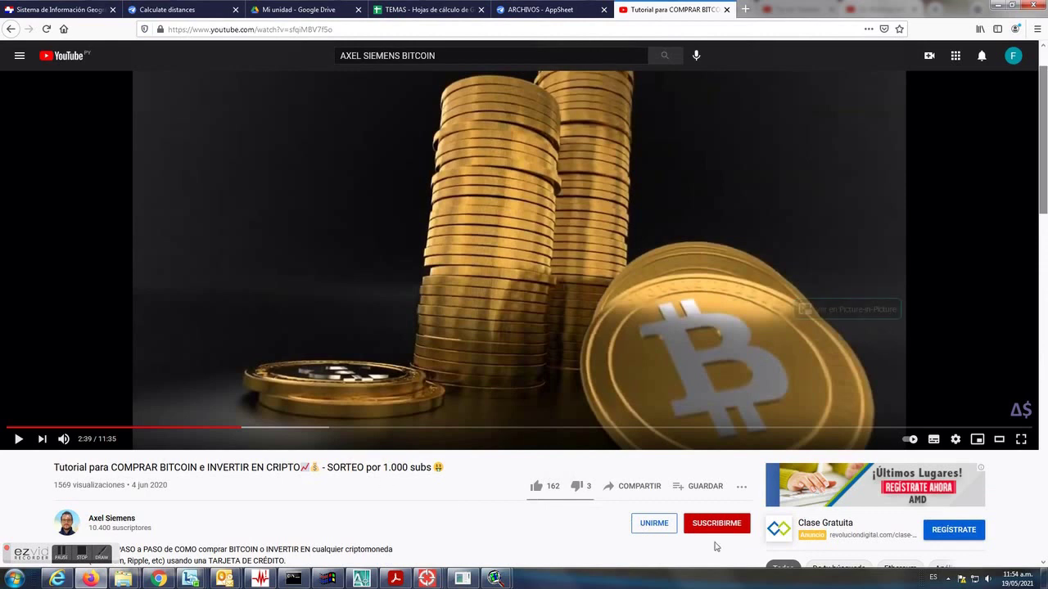
pyautogui.click(635, 491)
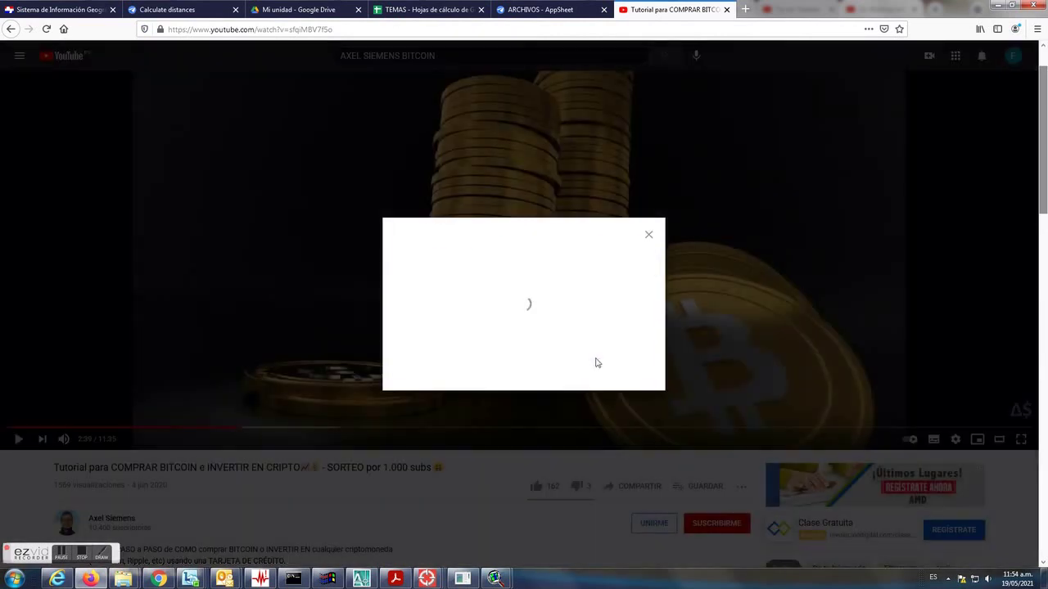
pyautogui.click(627, 334)
pyautogui.click(627, 334)
pyautogui.hotkey('ctrl', 'c')
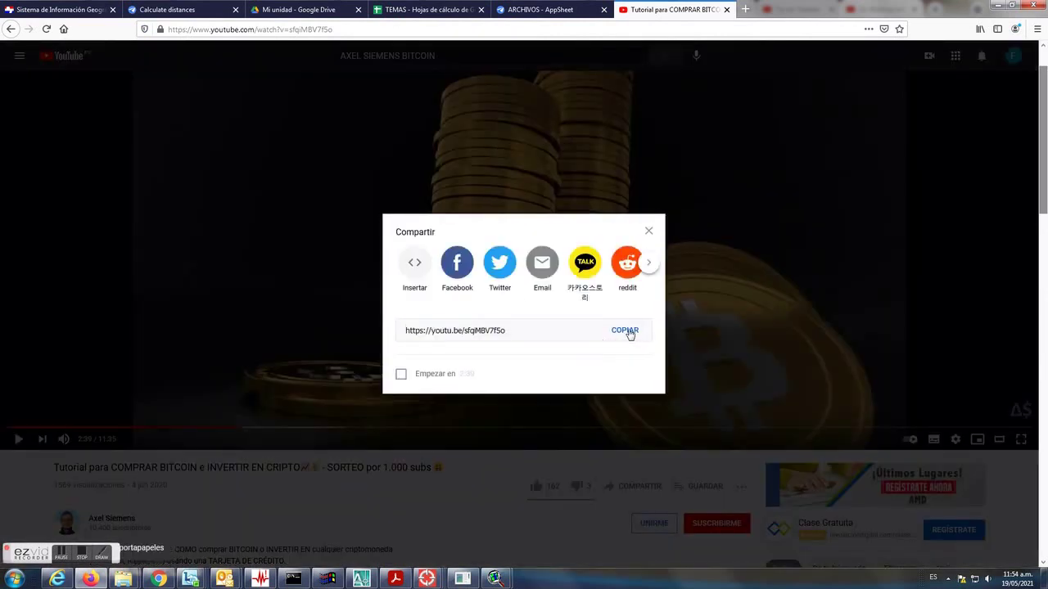
pyautogui.click(553, 10)
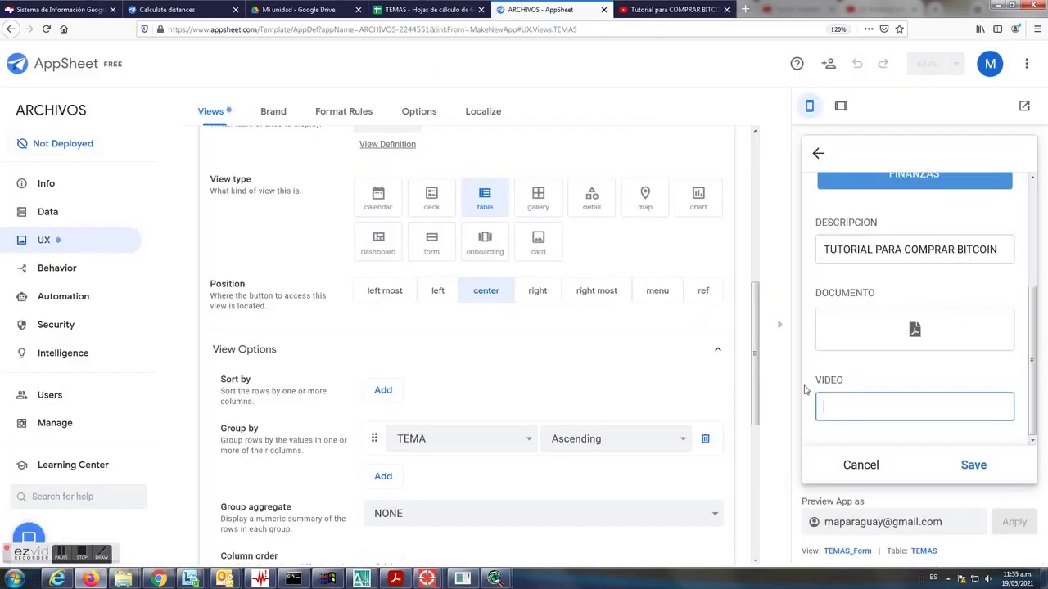
pyautogui.rightClick(839, 407)
pyautogui.click(870, 466)
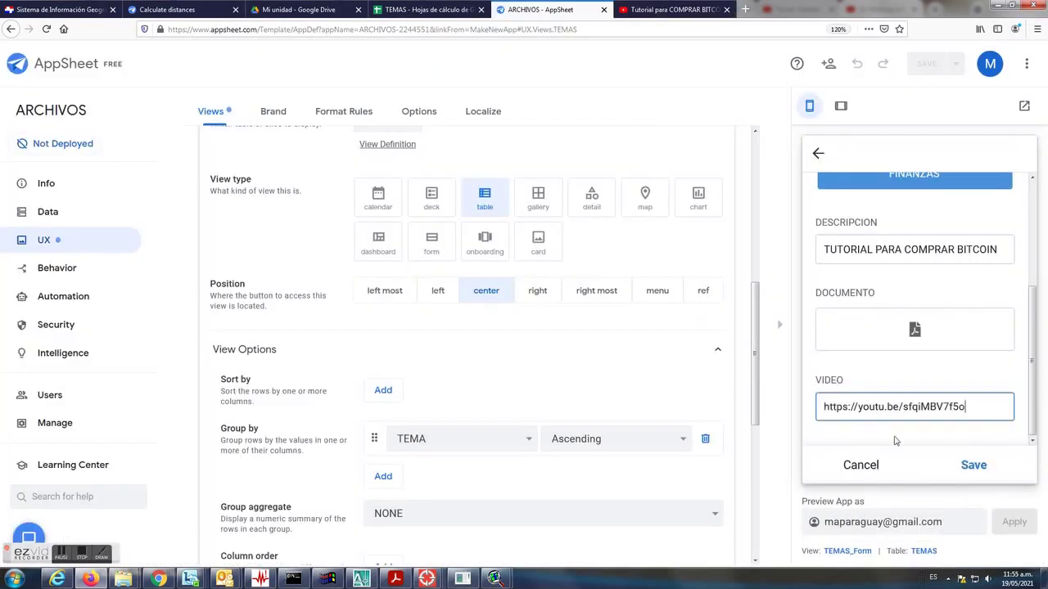
pyautogui.click(976, 466)
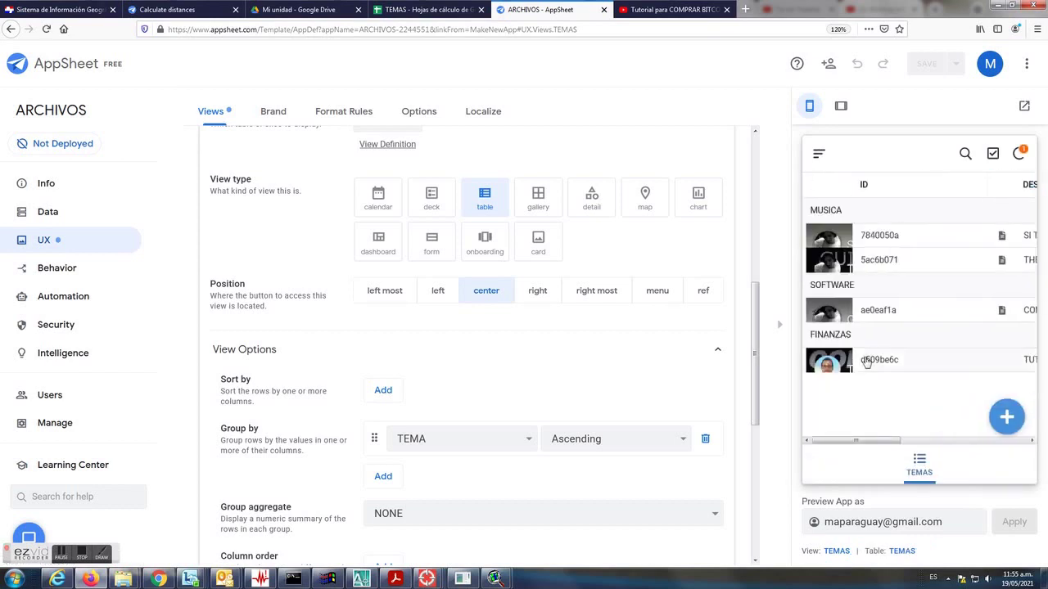
# Open the new FINANZAS record from the grouped table, check its video and details, and return to the TEMAS list
pyautogui.moveTo(862, 443)
pyautogui.mouseDown()
pyautogui.moveTo(950, 442)
pyautogui.moveTo(868, 442)
pyautogui.mouseUp()
pyautogui.click(890, 363)
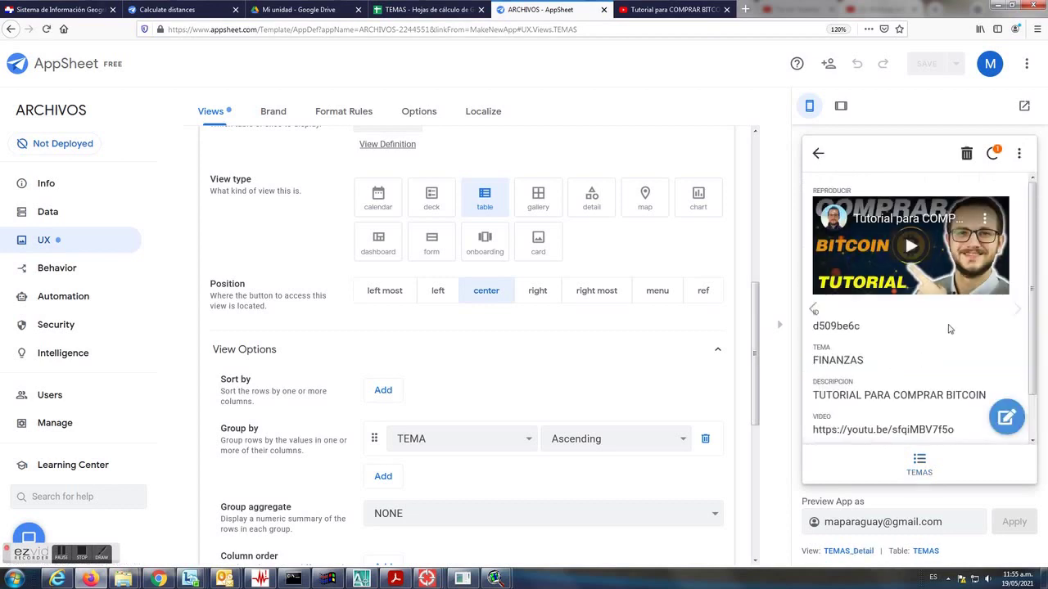
pyautogui.scroll(-1, 947, 332)
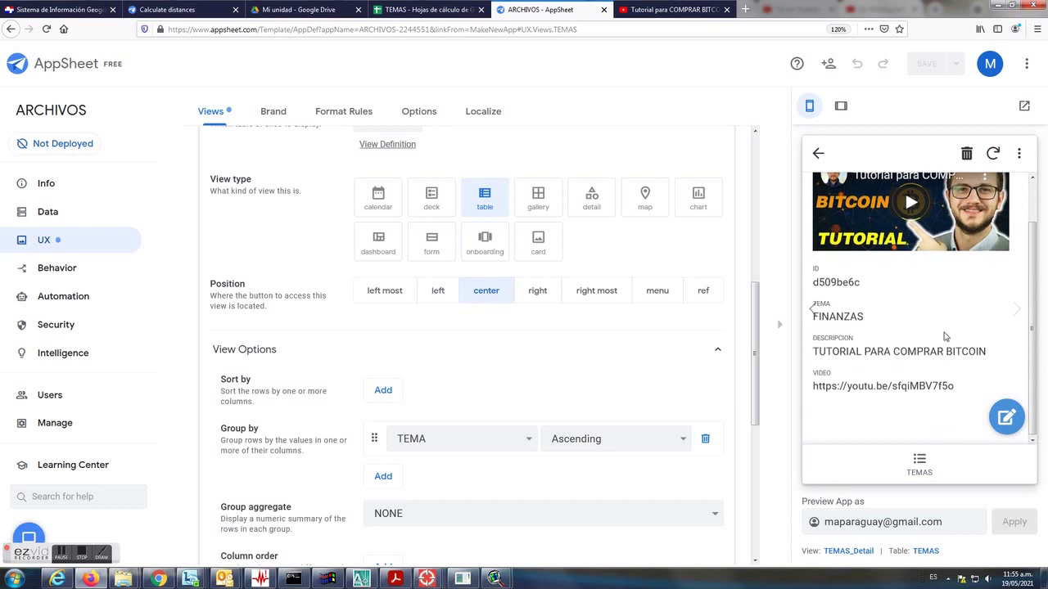
pyautogui.scroll(1, 945, 336)
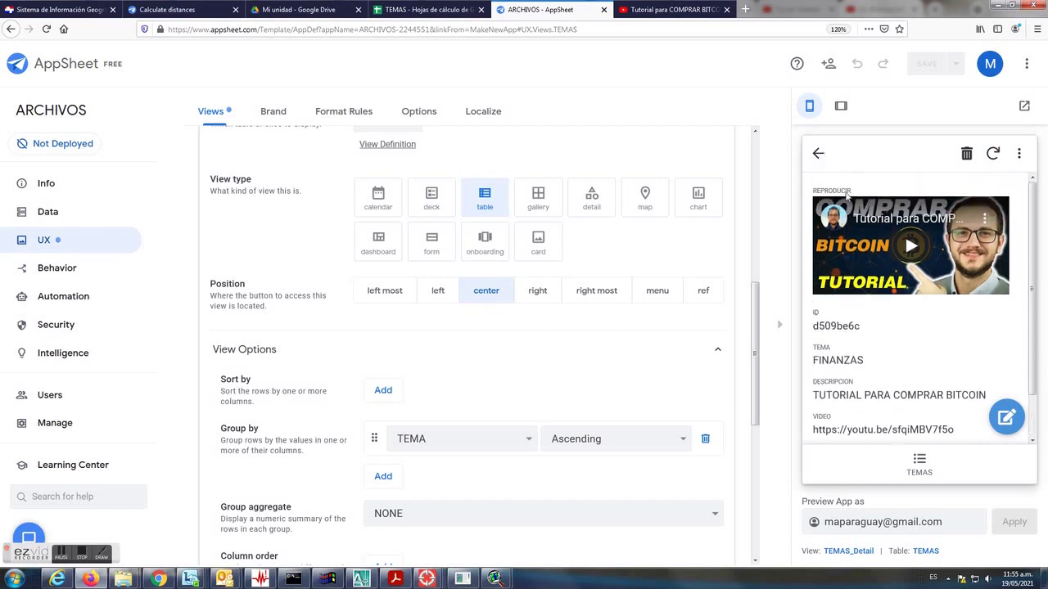
pyautogui.click(818, 154)
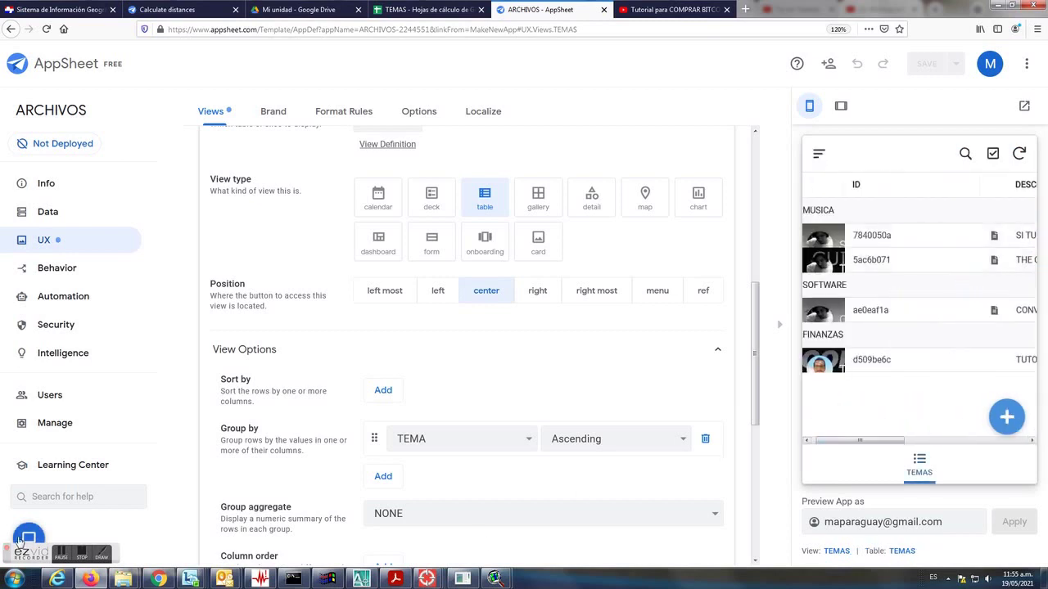